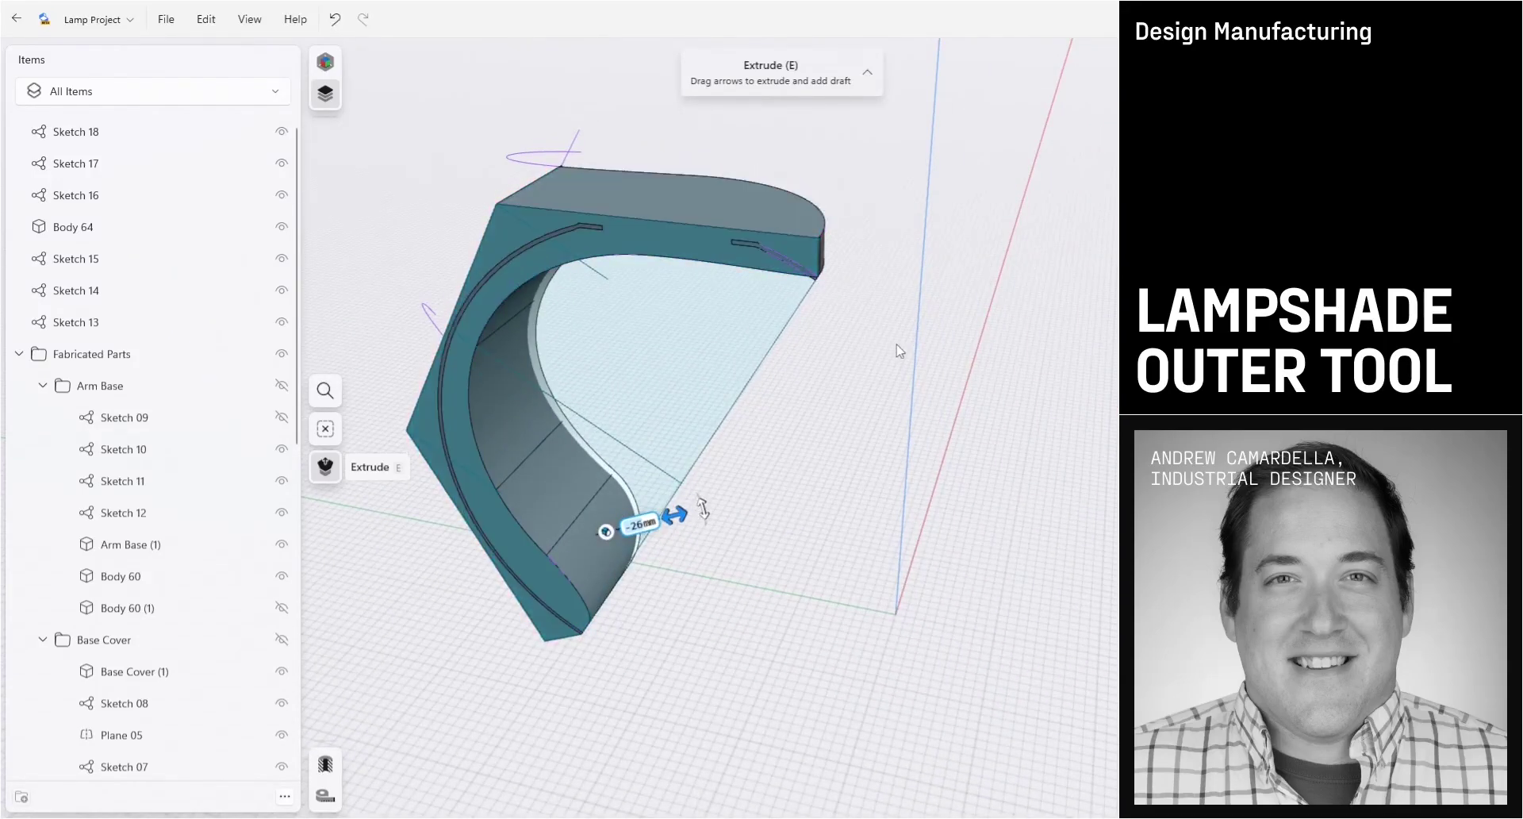
Open Sketch 16 on the trim tool body's top face for editing.
middle_click_drag(899, 351, 870, 375)
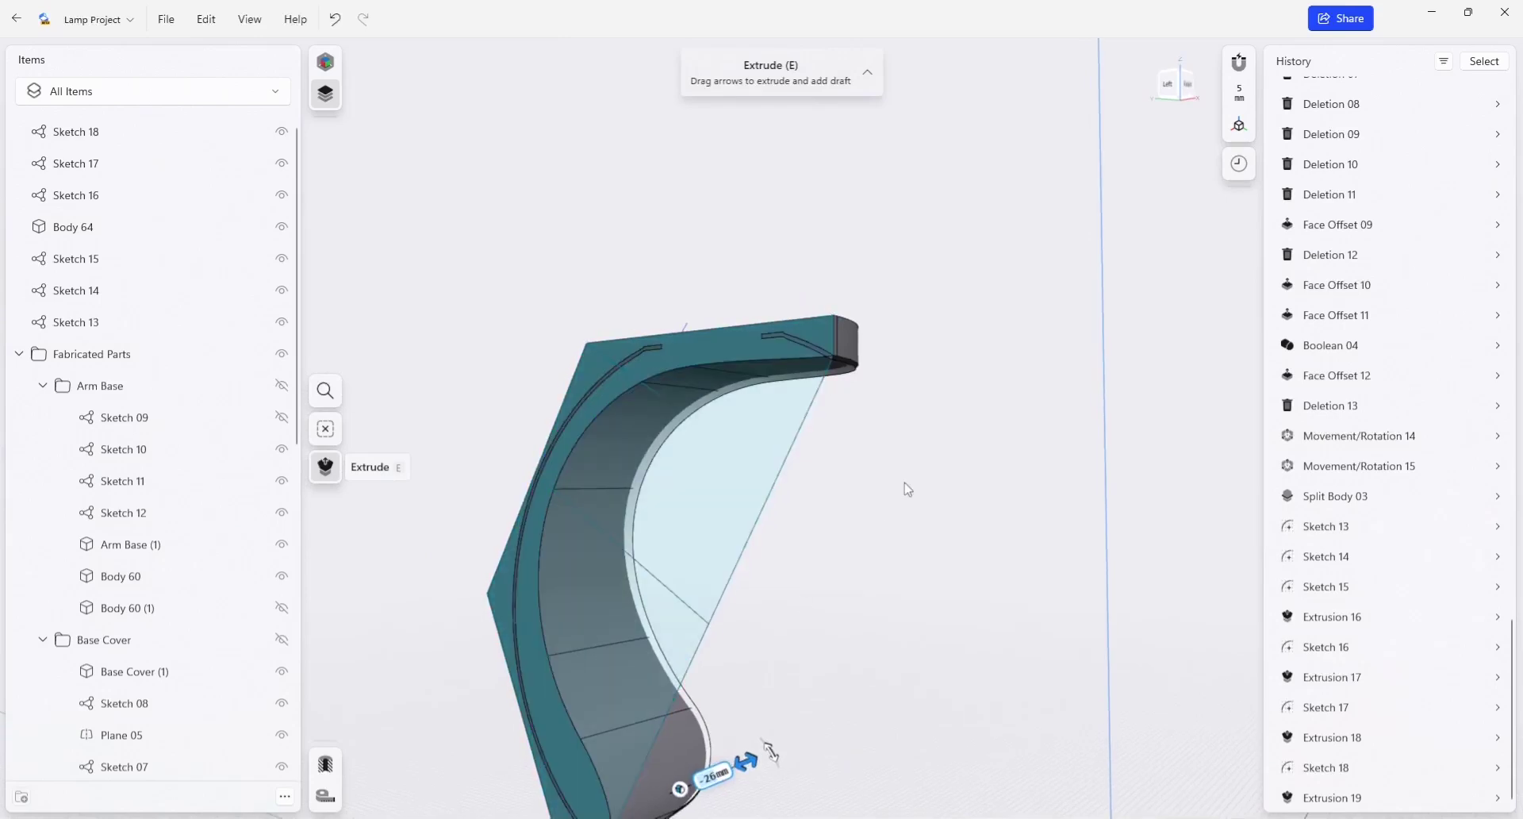
right_click_drag(907, 488, 742, 373)
left_click(741, 370)
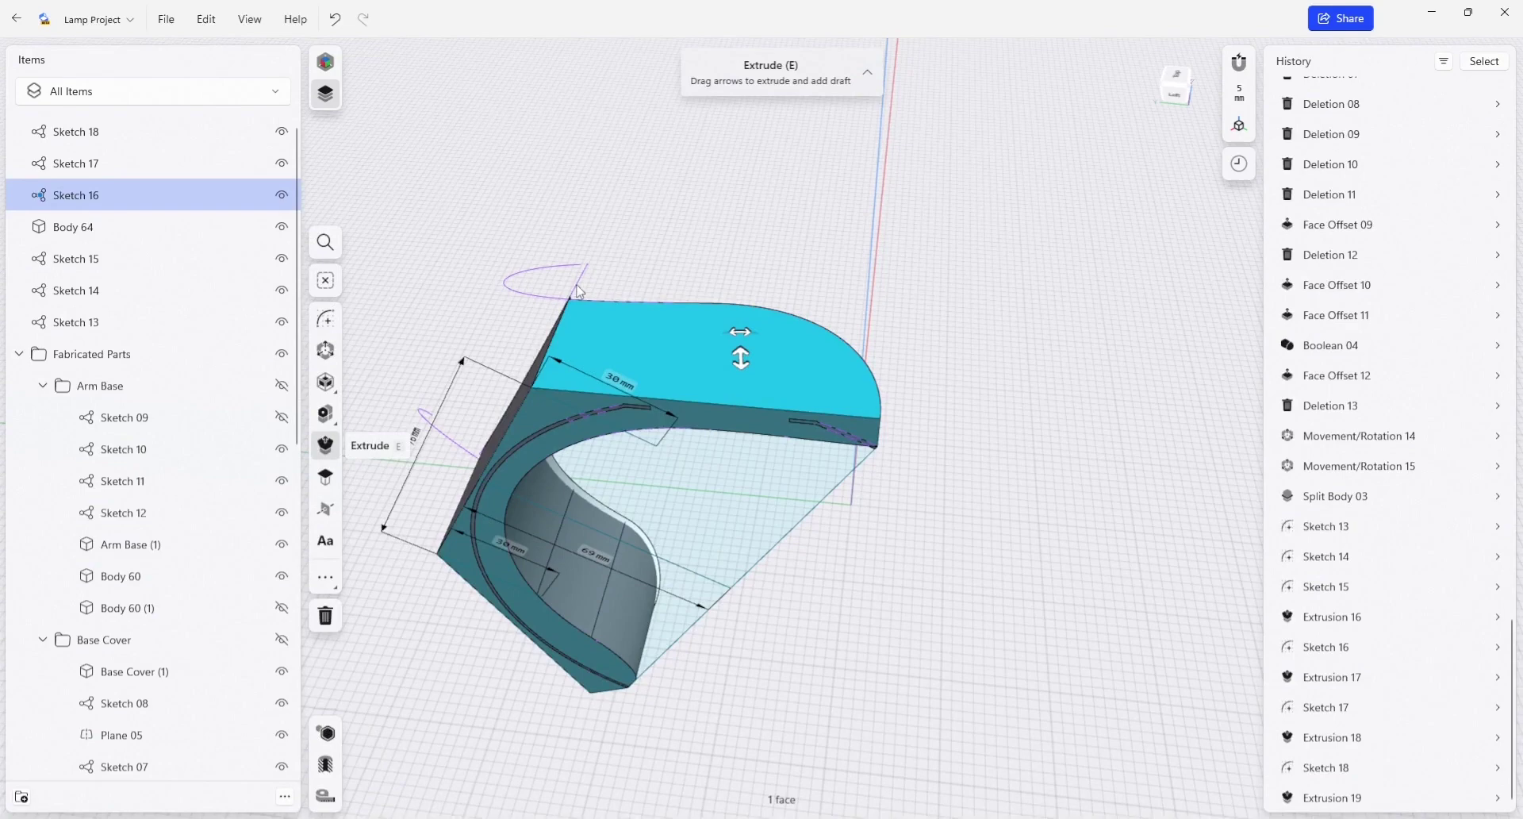
scroll(615, 303, "up", 5)
left_click(590, 264)
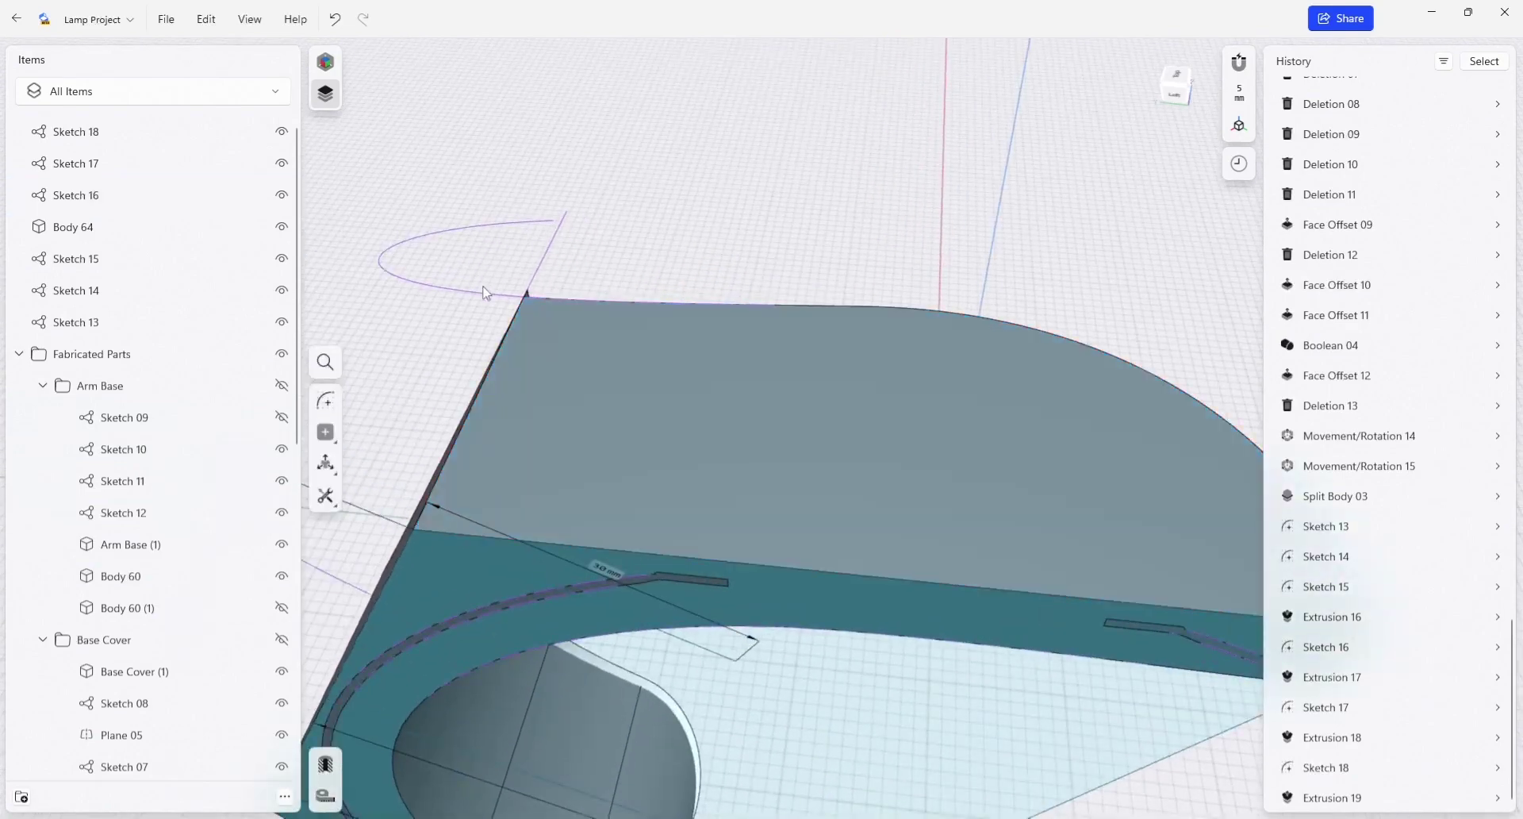
scroll(487, 300, "down", 3)
double_click(858, 428)
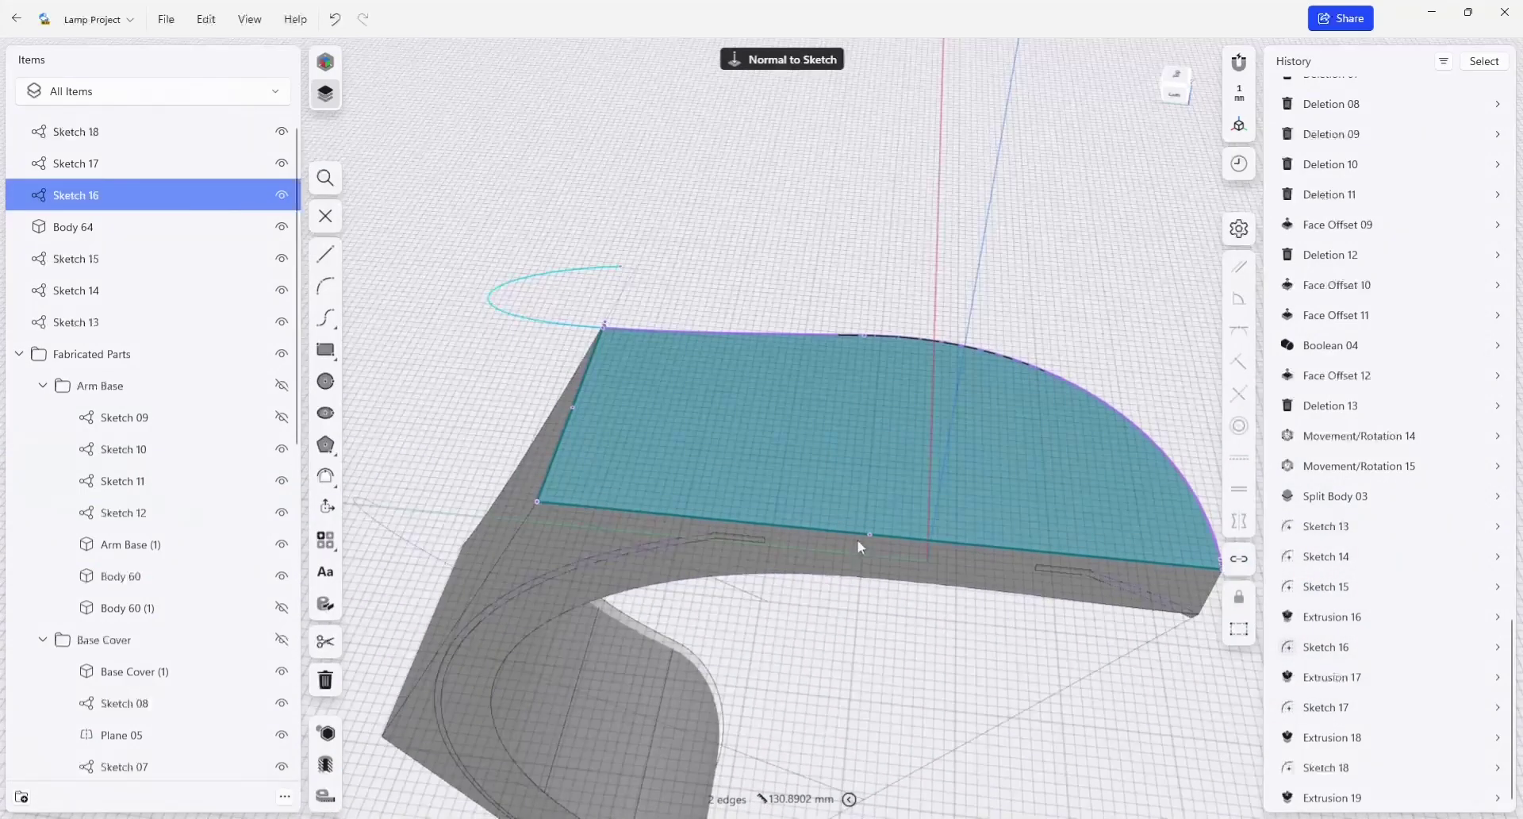
right_click_drag(871, 653, 837, 606)
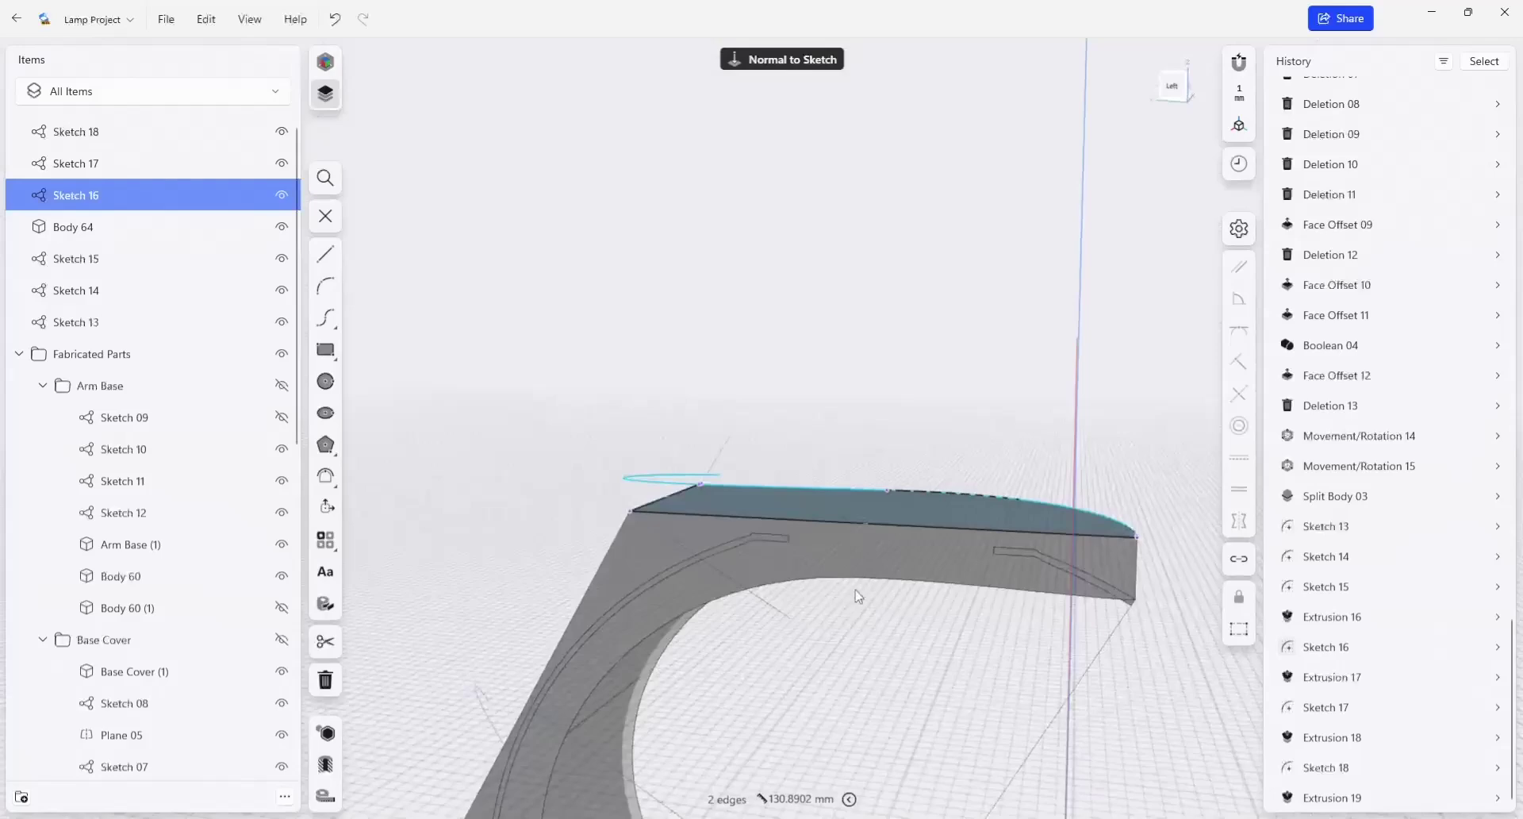
Project the arc edge onto the top-face sketch.
left_click(326, 603)
scroll(826, 533, "up", 2)
scroll(830, 549, "up", 3)
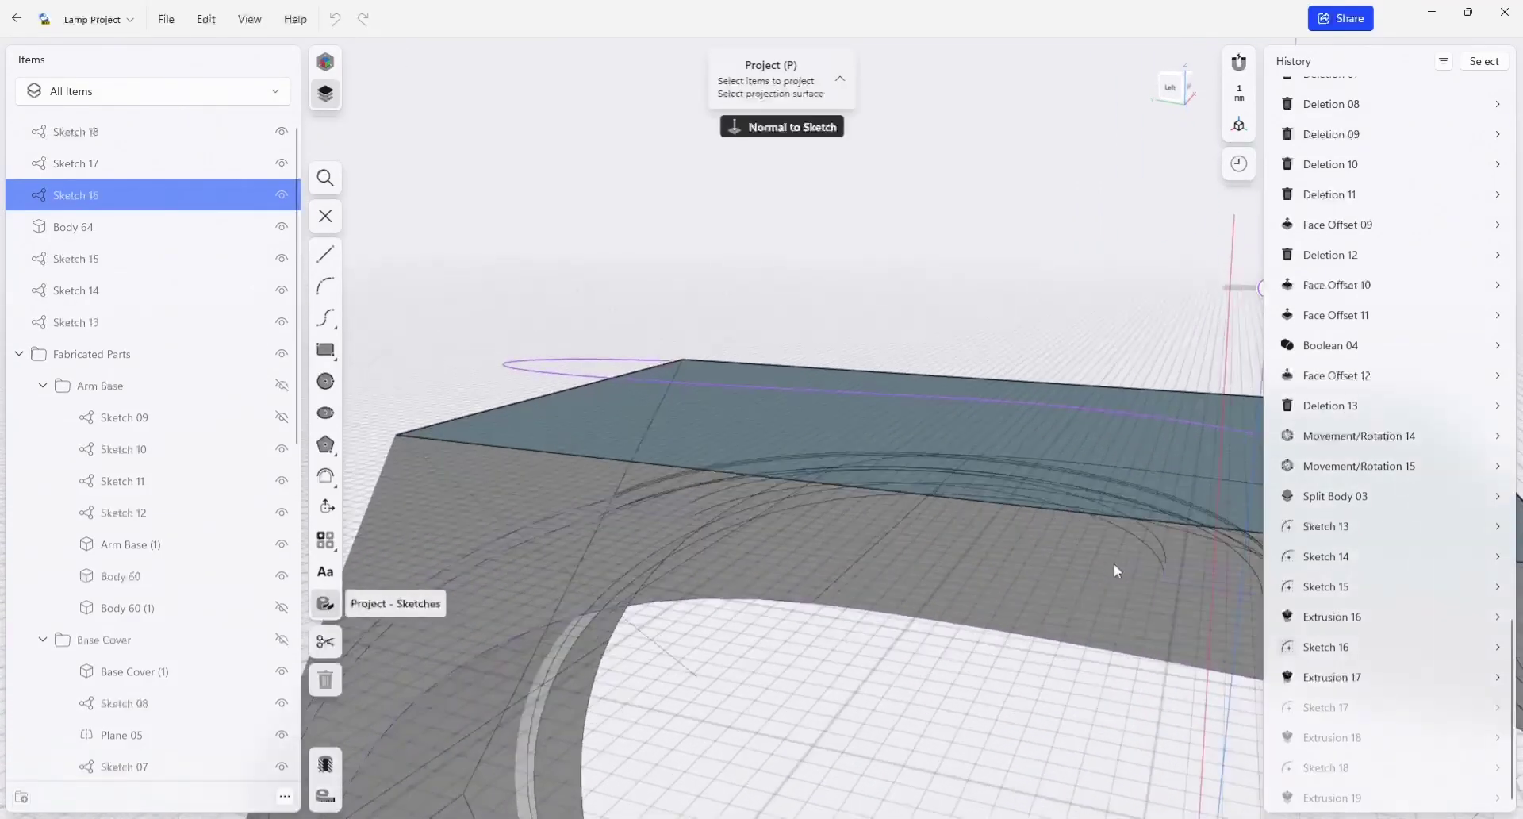
left_click(1150, 549)
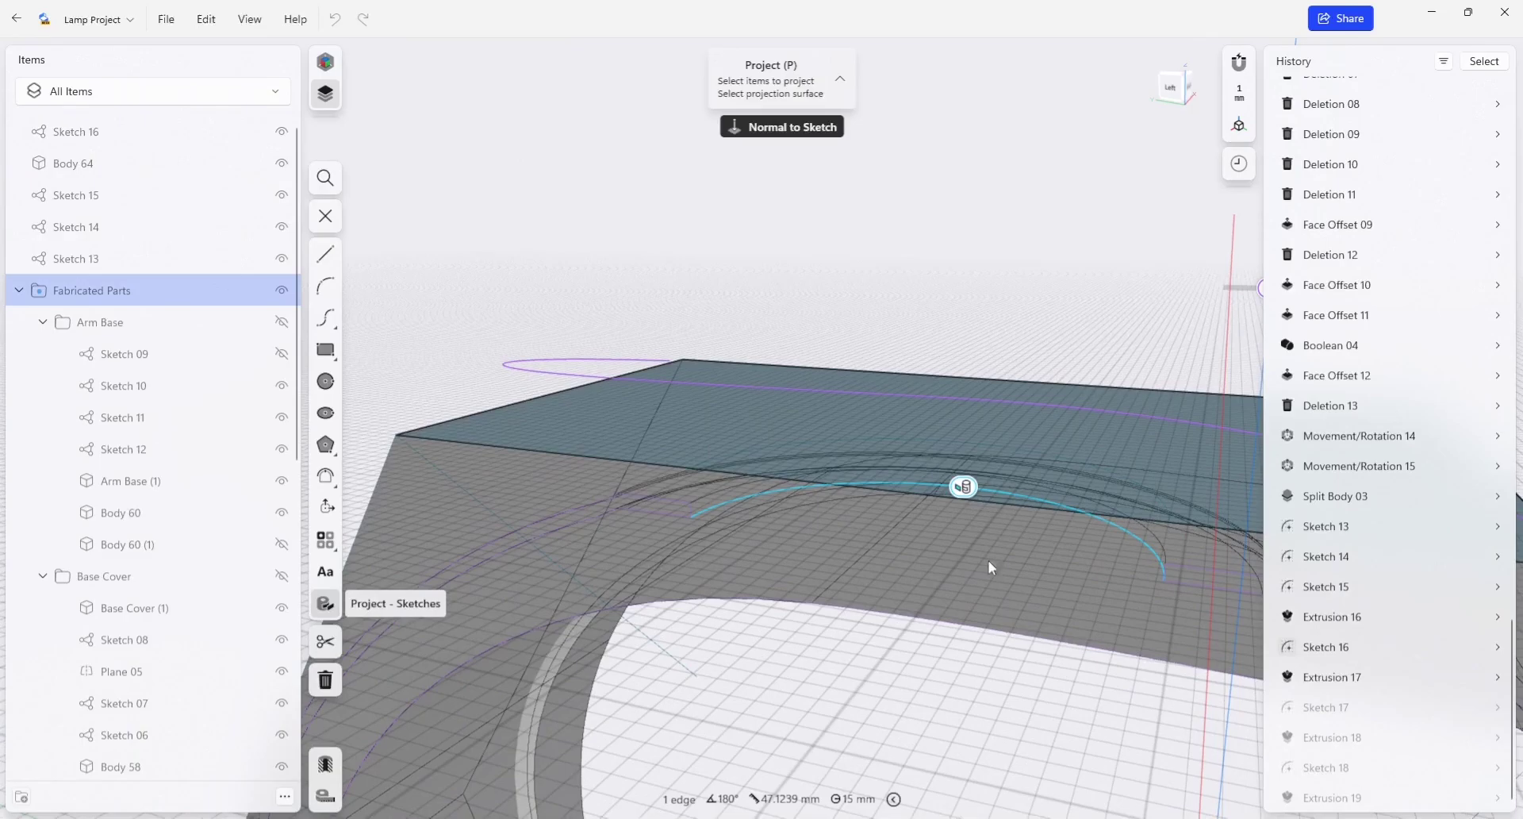
left_click(754, 401)
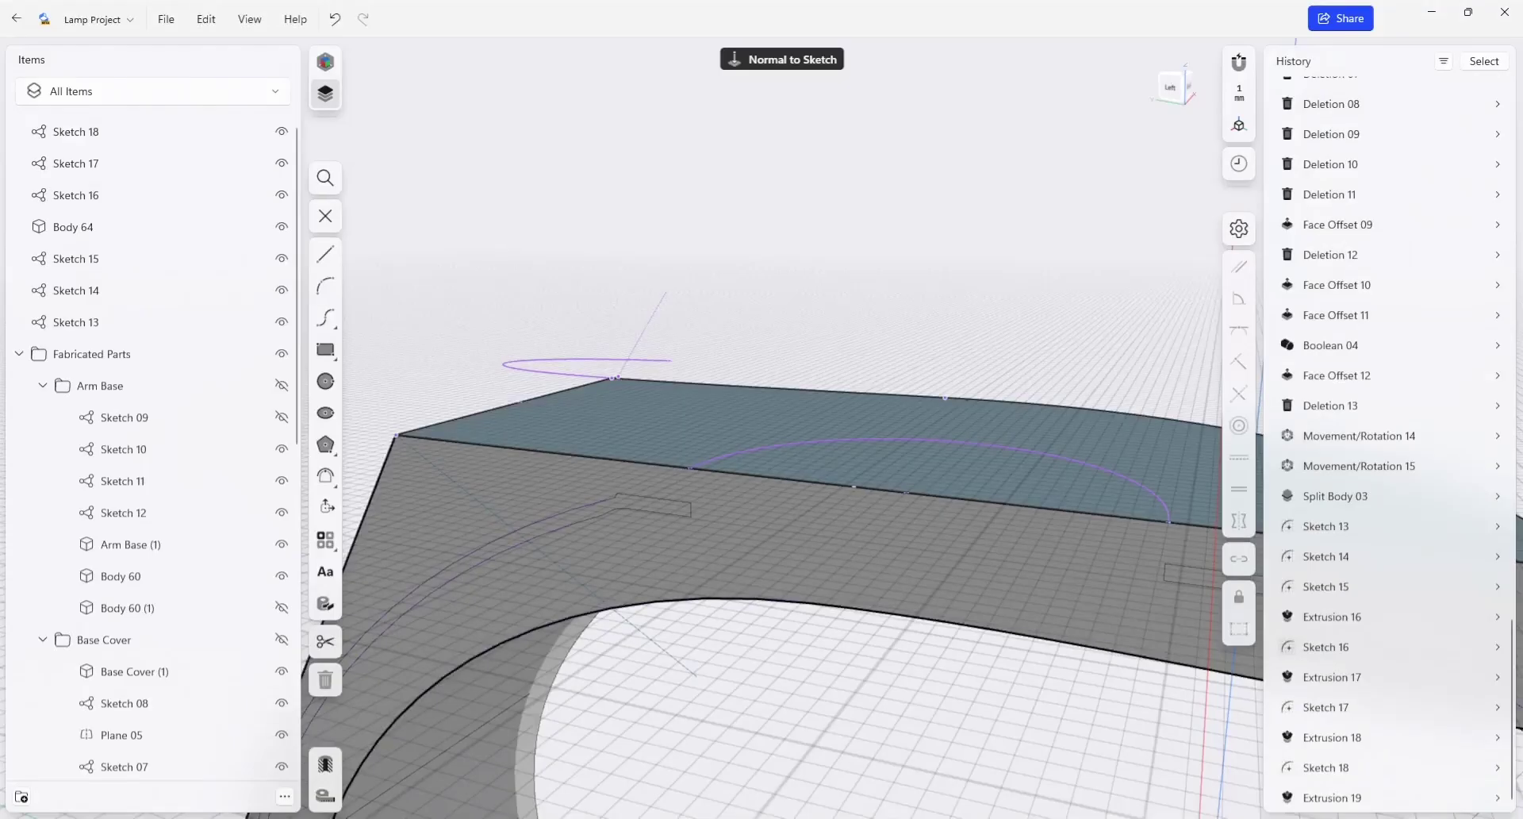
Extrude the arc region down about 11 mm as a pocket cut.
left_click(916, 476)
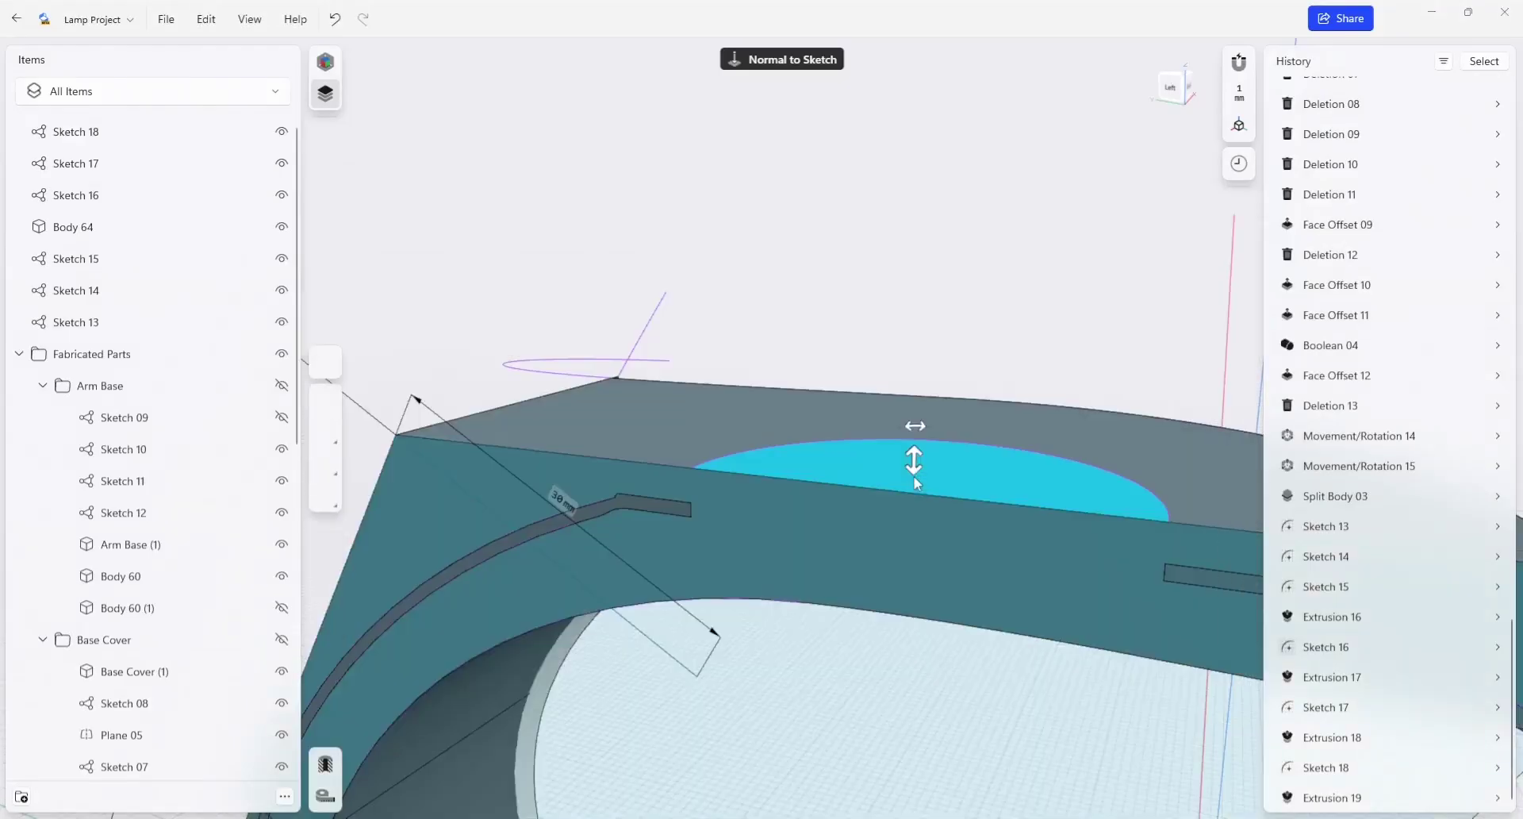
left_click_drag(911, 479, 929, 643)
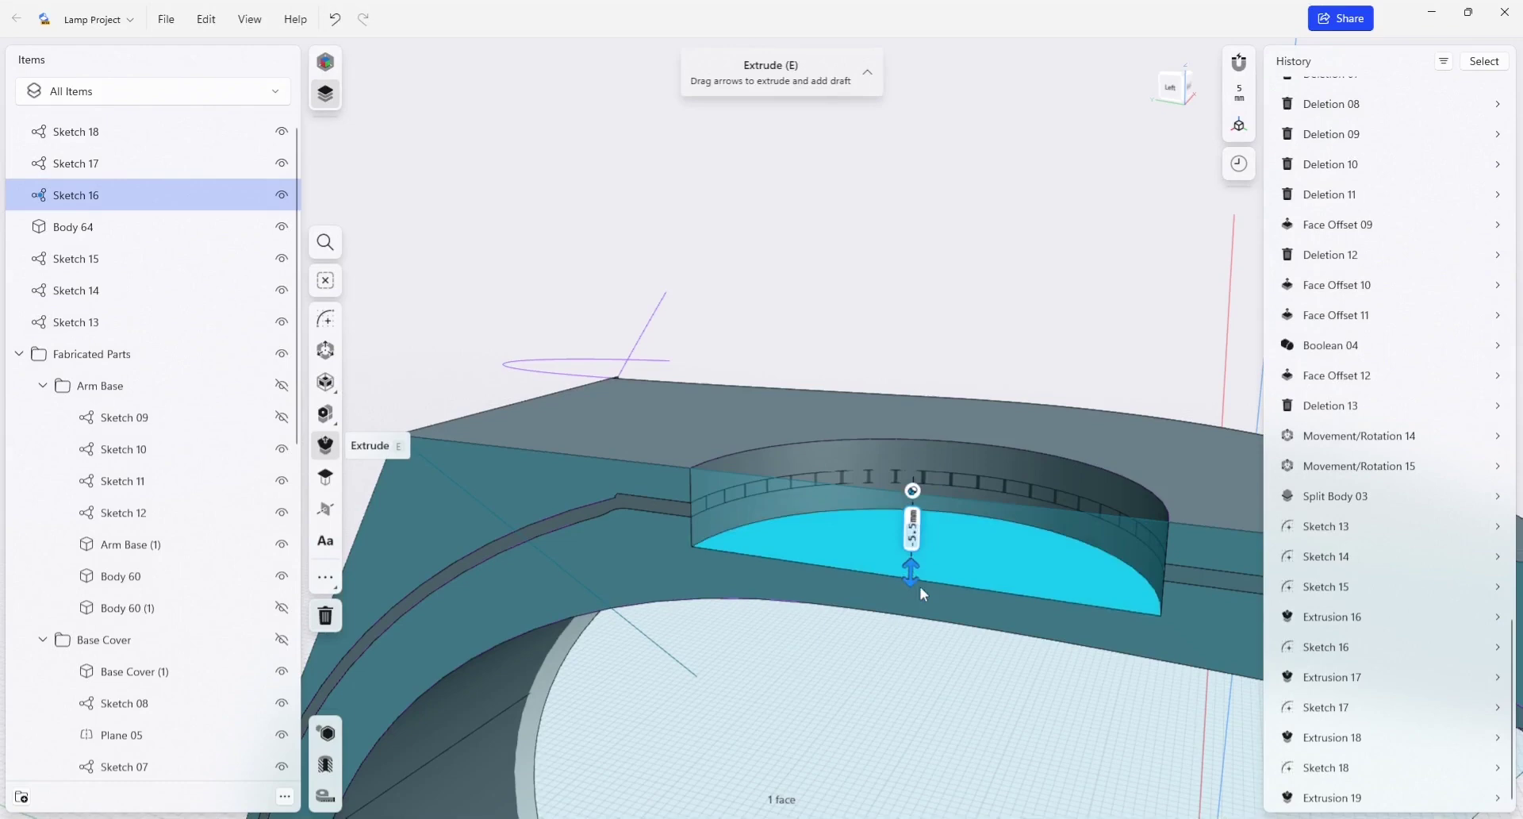
left_click(970, 765)
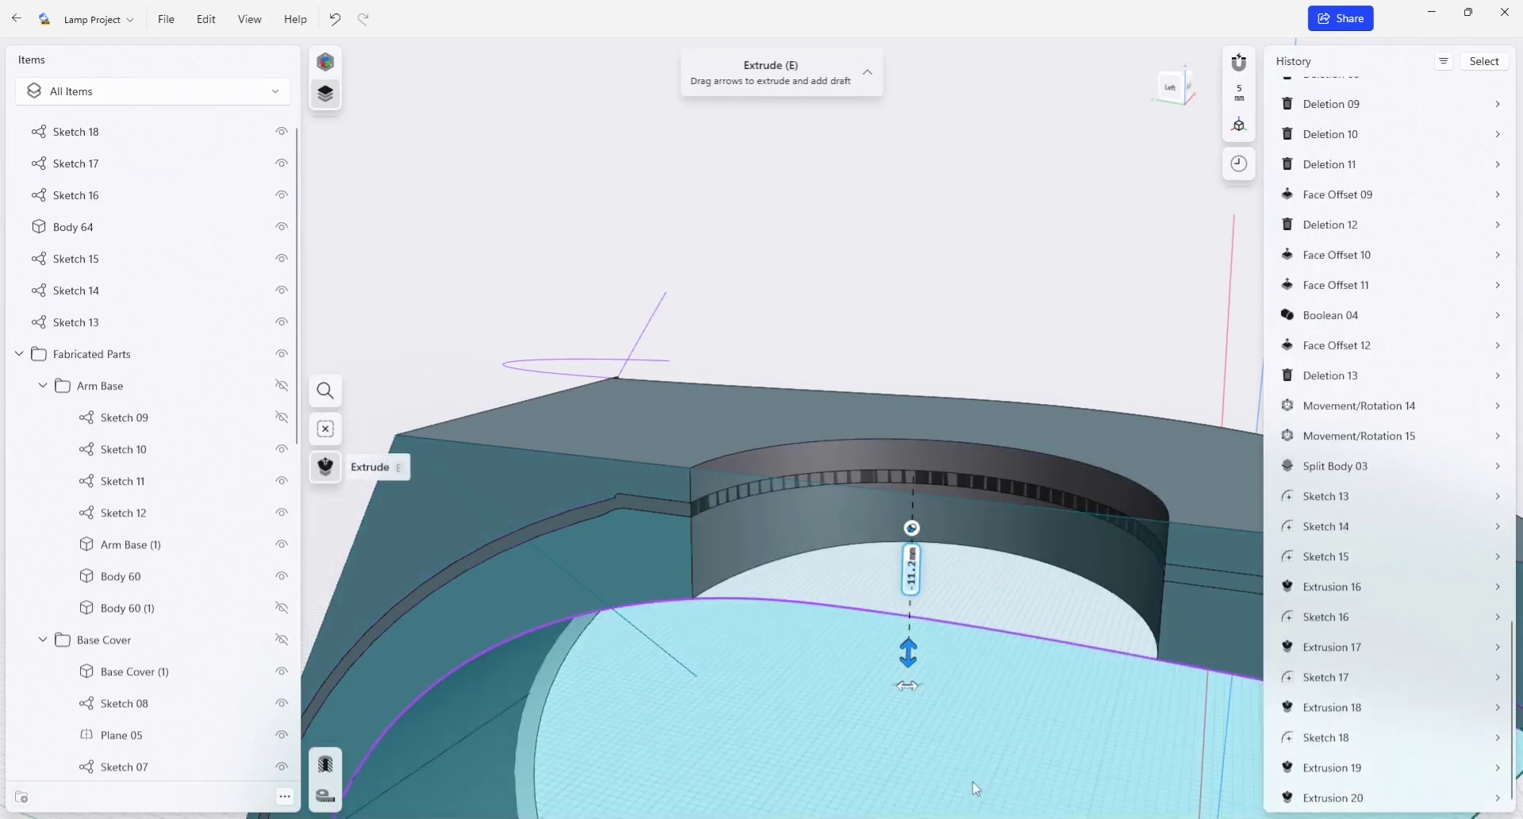
left_click(877, 310)
mouse_move(898, 368)
right_mouse_down()
mouse_move(795, 414)
mouse_move(750, 329)
right_mouse_up()
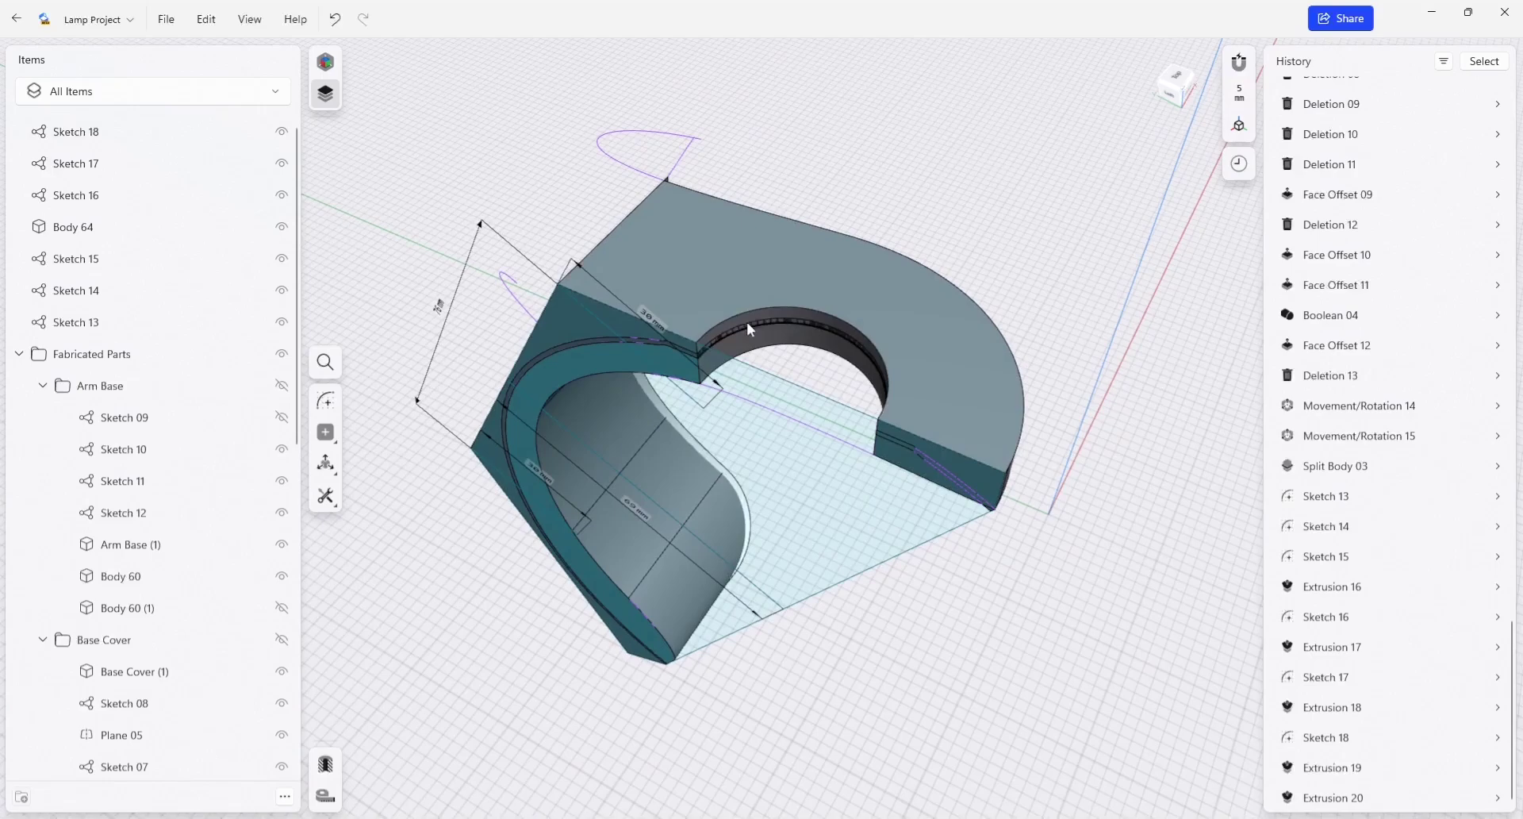
double_click(780, 423)
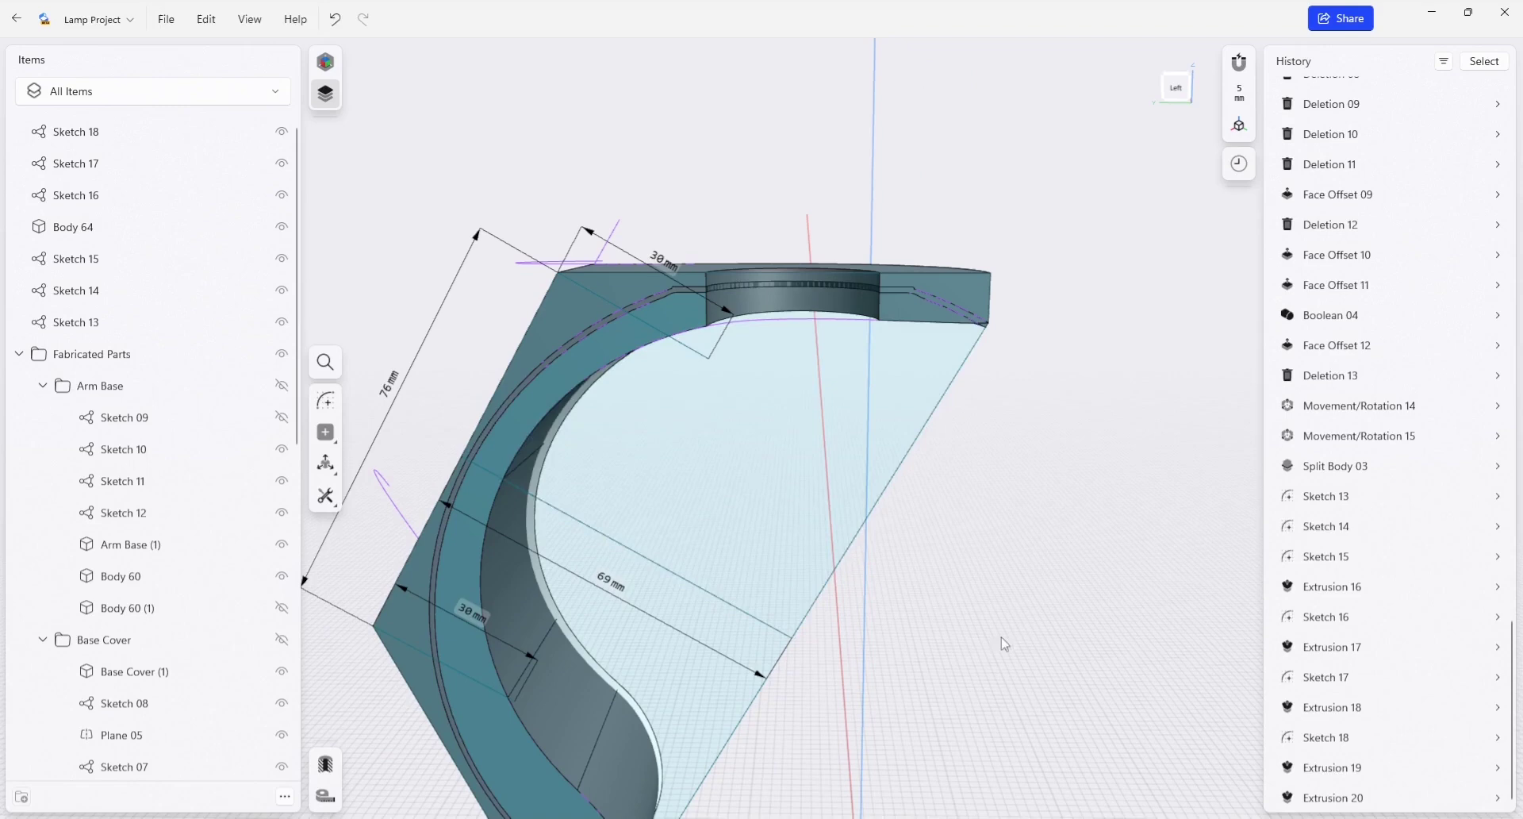
mouse_move(1035, 643)
right_mouse_down()
mouse_move(1015, 582)
mouse_move(734, 410)
right_mouse_up()
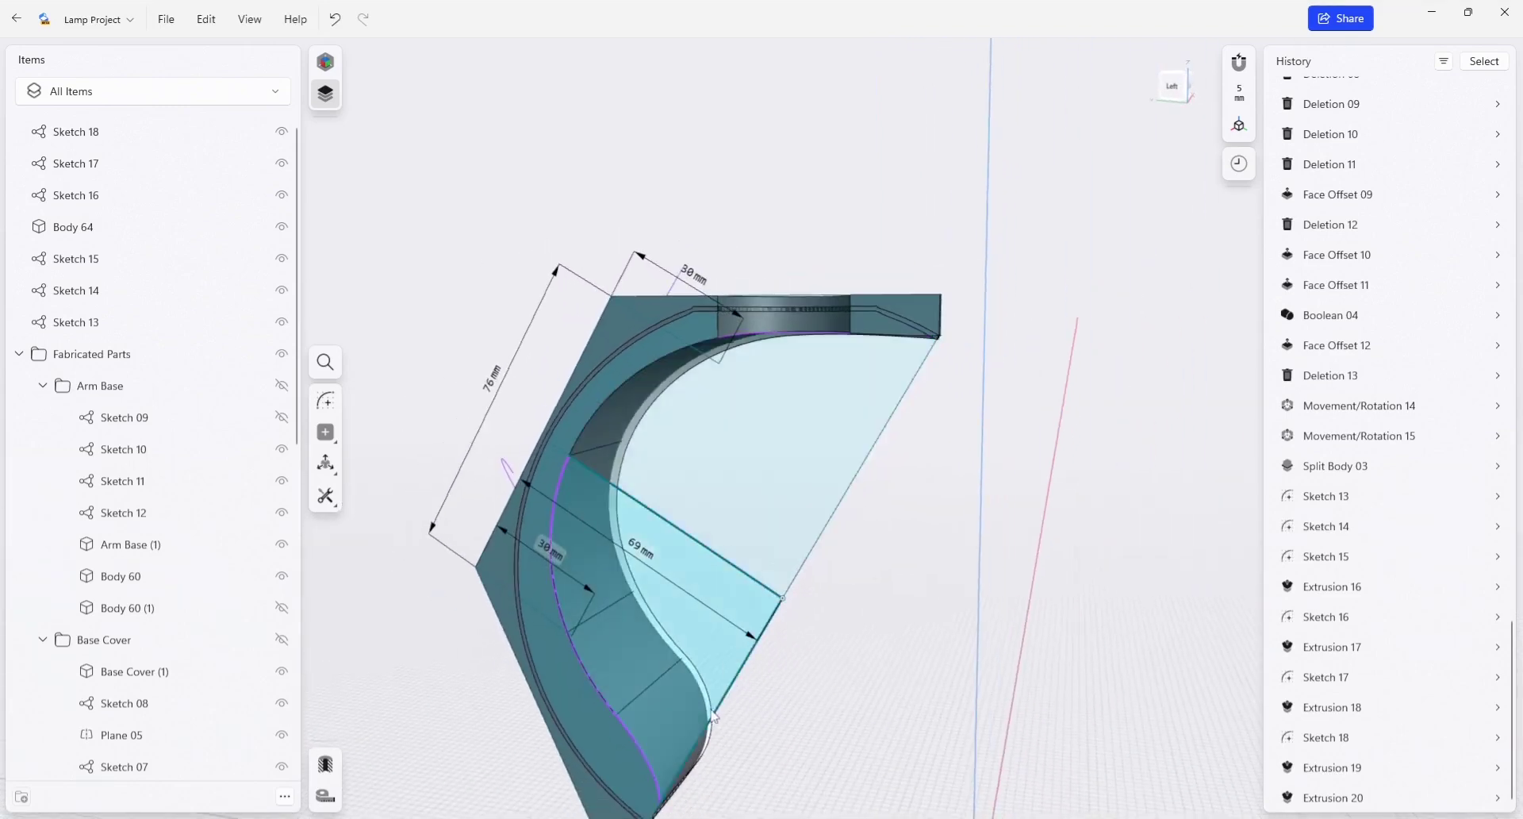
mouse_move(734, 409)
right_mouse_down()
mouse_move(675, 544)
mouse_move(858, 140)
mouse_move(884, 299)
mouse_move(826, 561)
mouse_move(792, 510)
mouse_move(783, 304)
right_mouse_up()
scroll(858, 140, "up", 5)
scroll(858, 136, "up", 3)
scroll(787, 279, "down", 3)
scroll(787, 279, "down", 3)
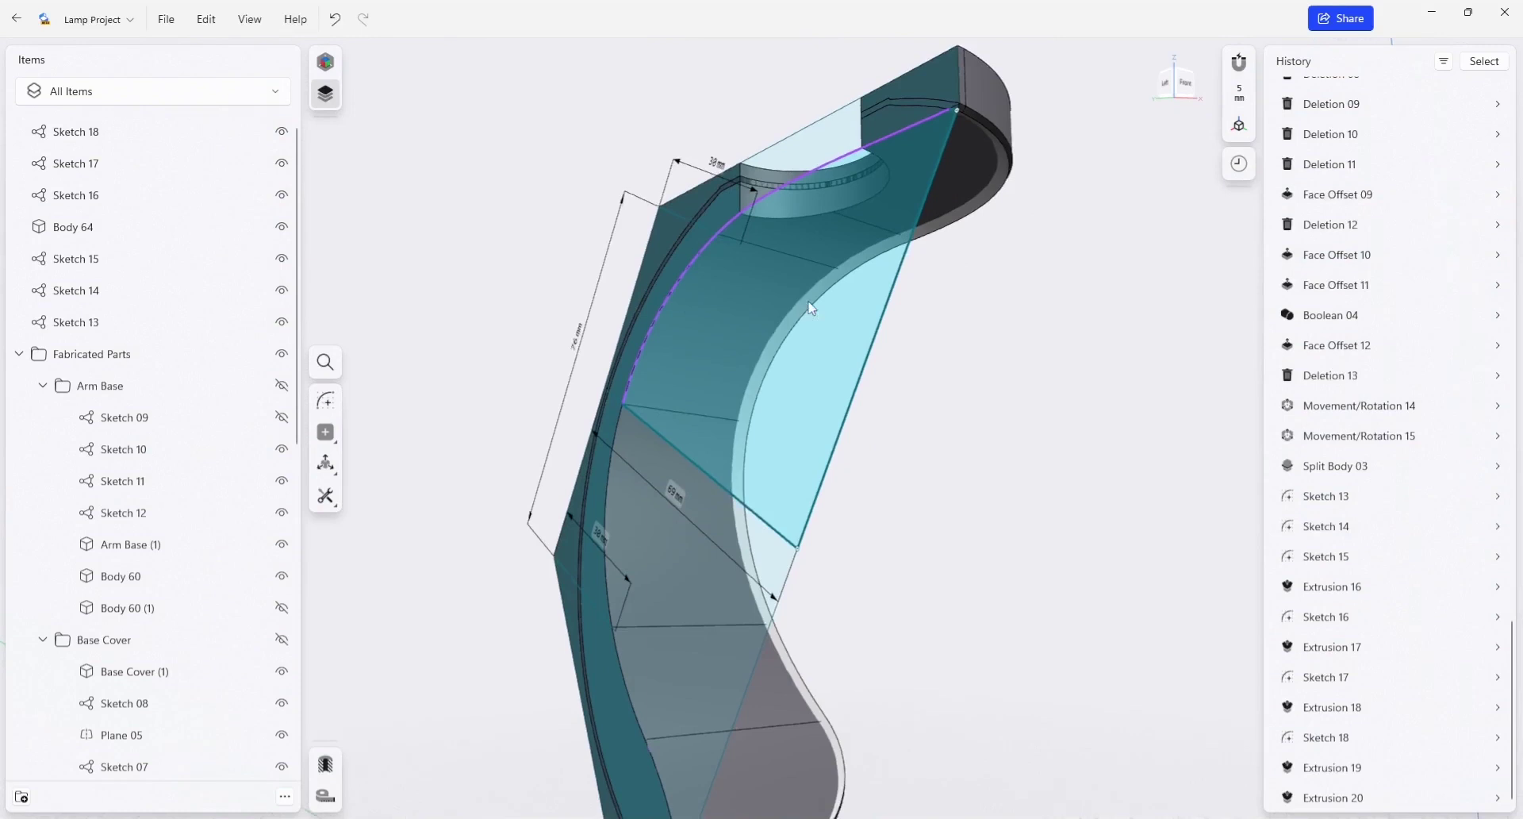
right_click_drag(999, 354, 972, 300)
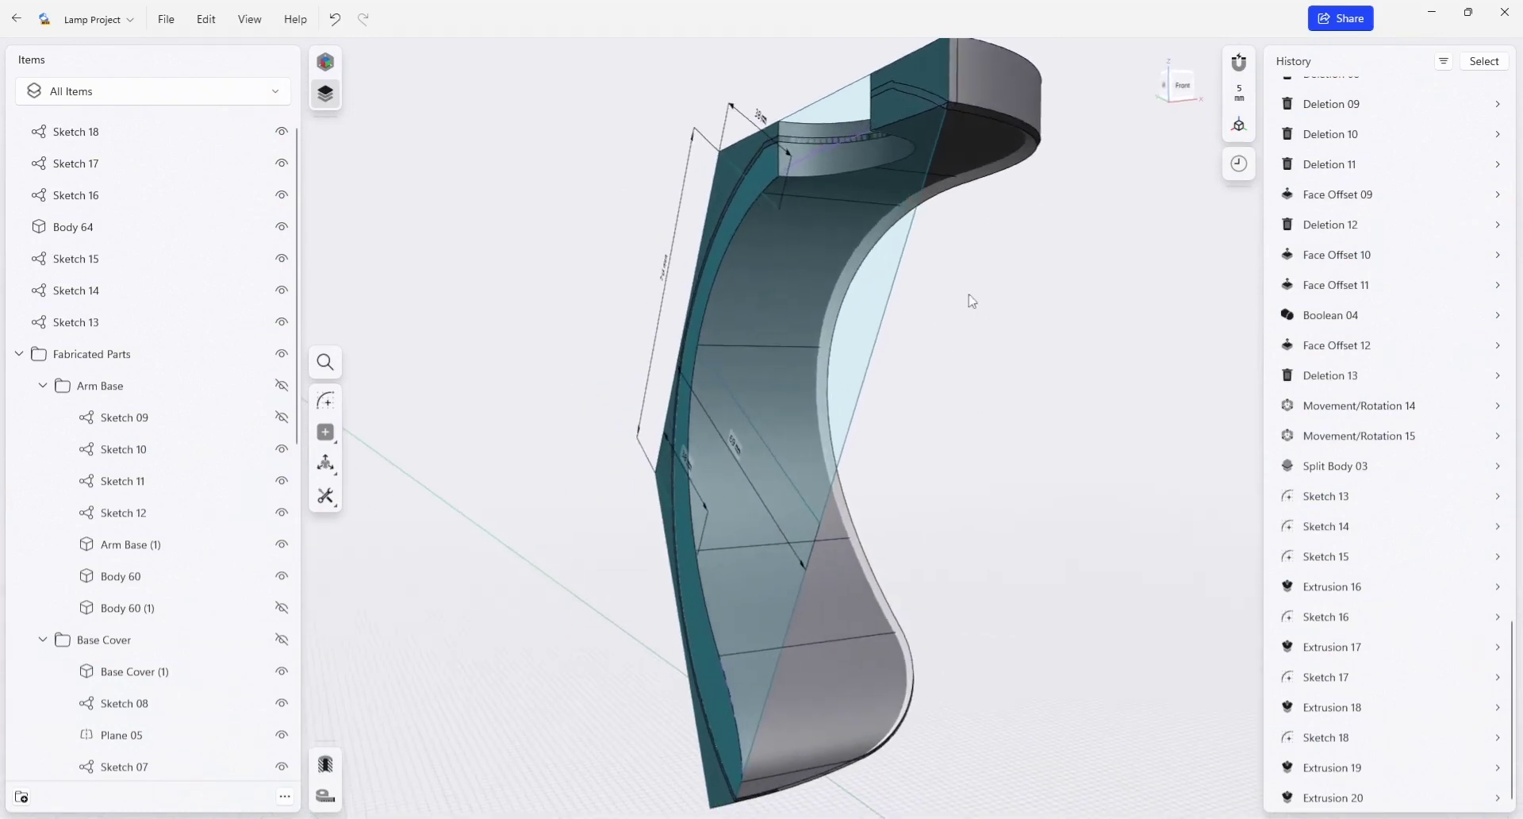
scroll(991, 171, "up", 2)
scroll(986, 187, "down", 3)
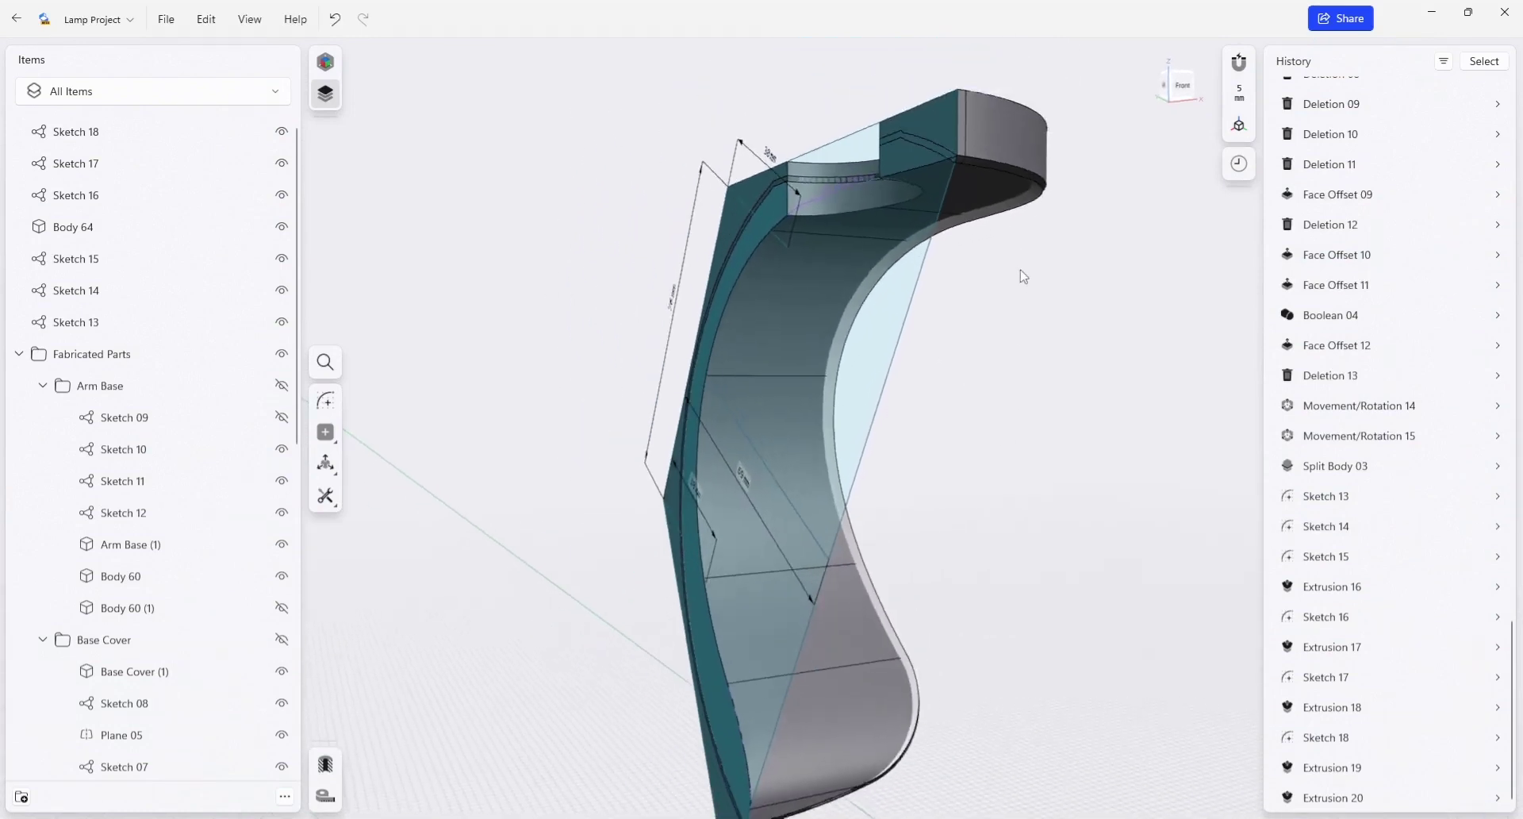
Subtract Body 64 and the overlapping body, swapping which one is removed.
left_click(980, 195)
scroll(999, 238, "up", 2)
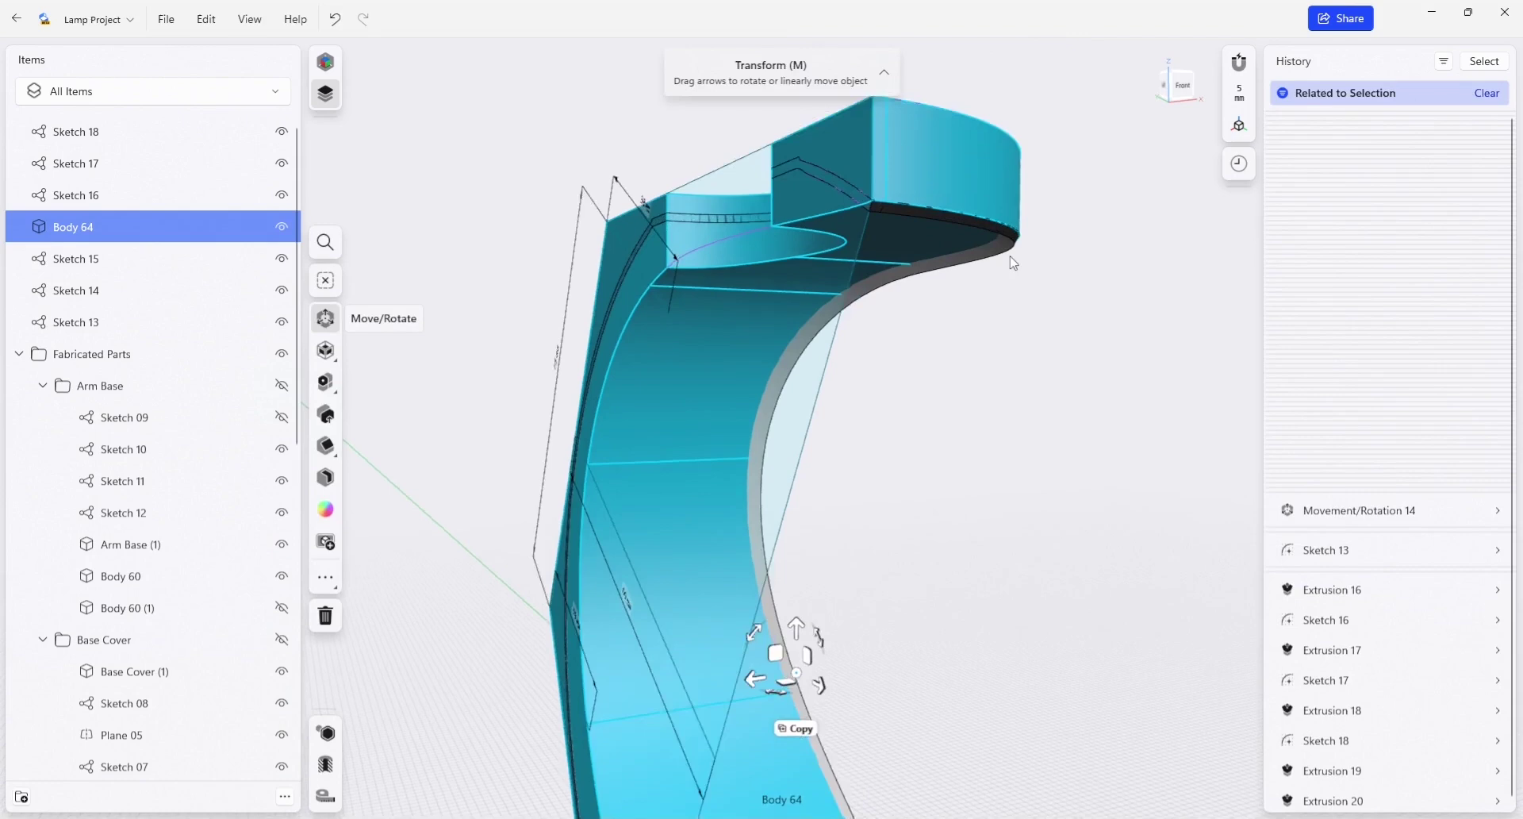
scroll(1005, 259, "up", 2)
left_click(778, 325)
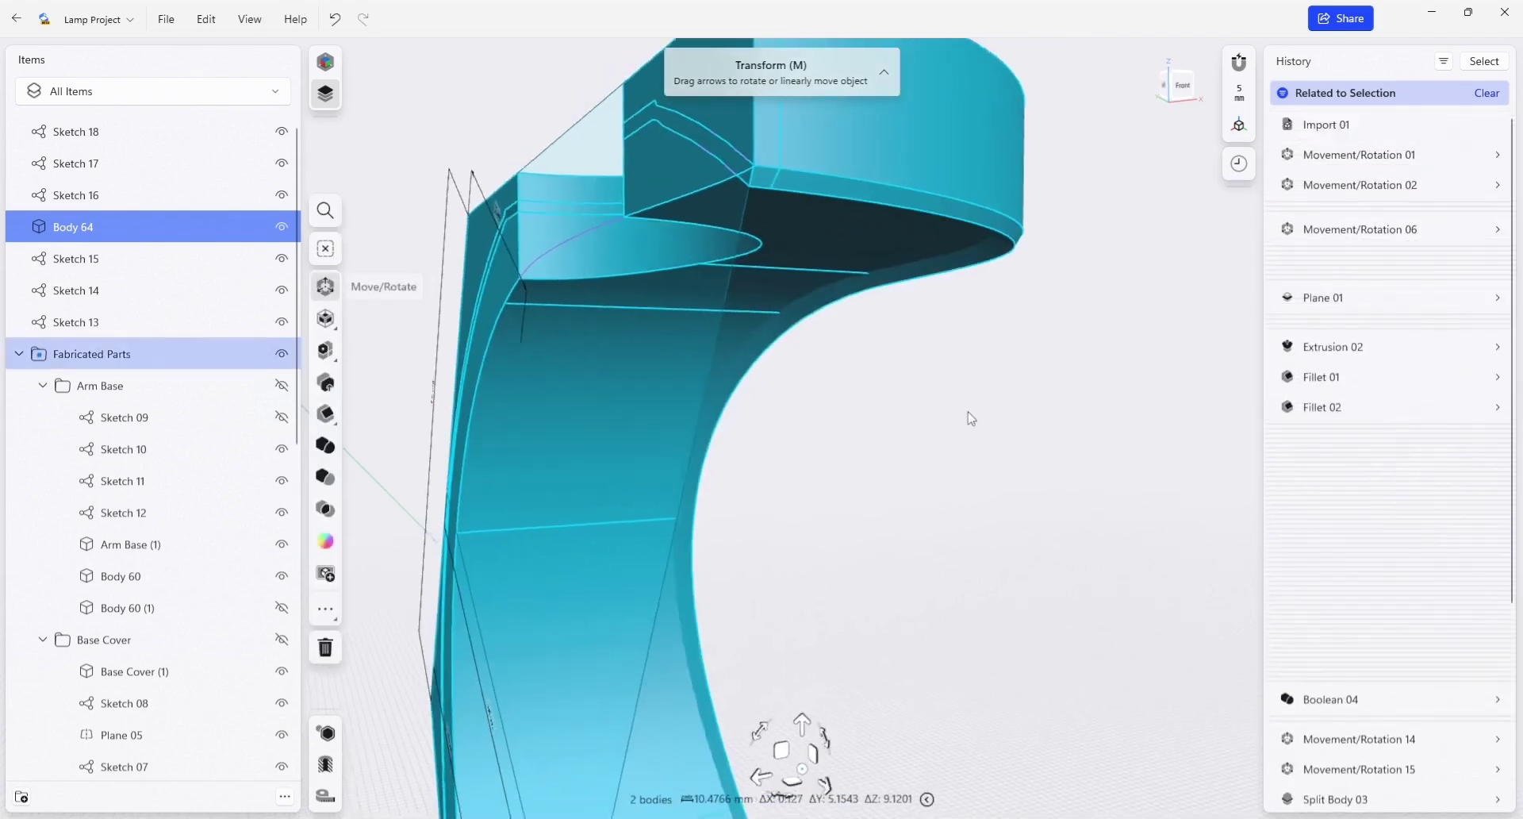
scroll(630, 417, "down", 2)
scroll(630, 410, "down", 2)
middle_click_drag(662, 303, 521, 438)
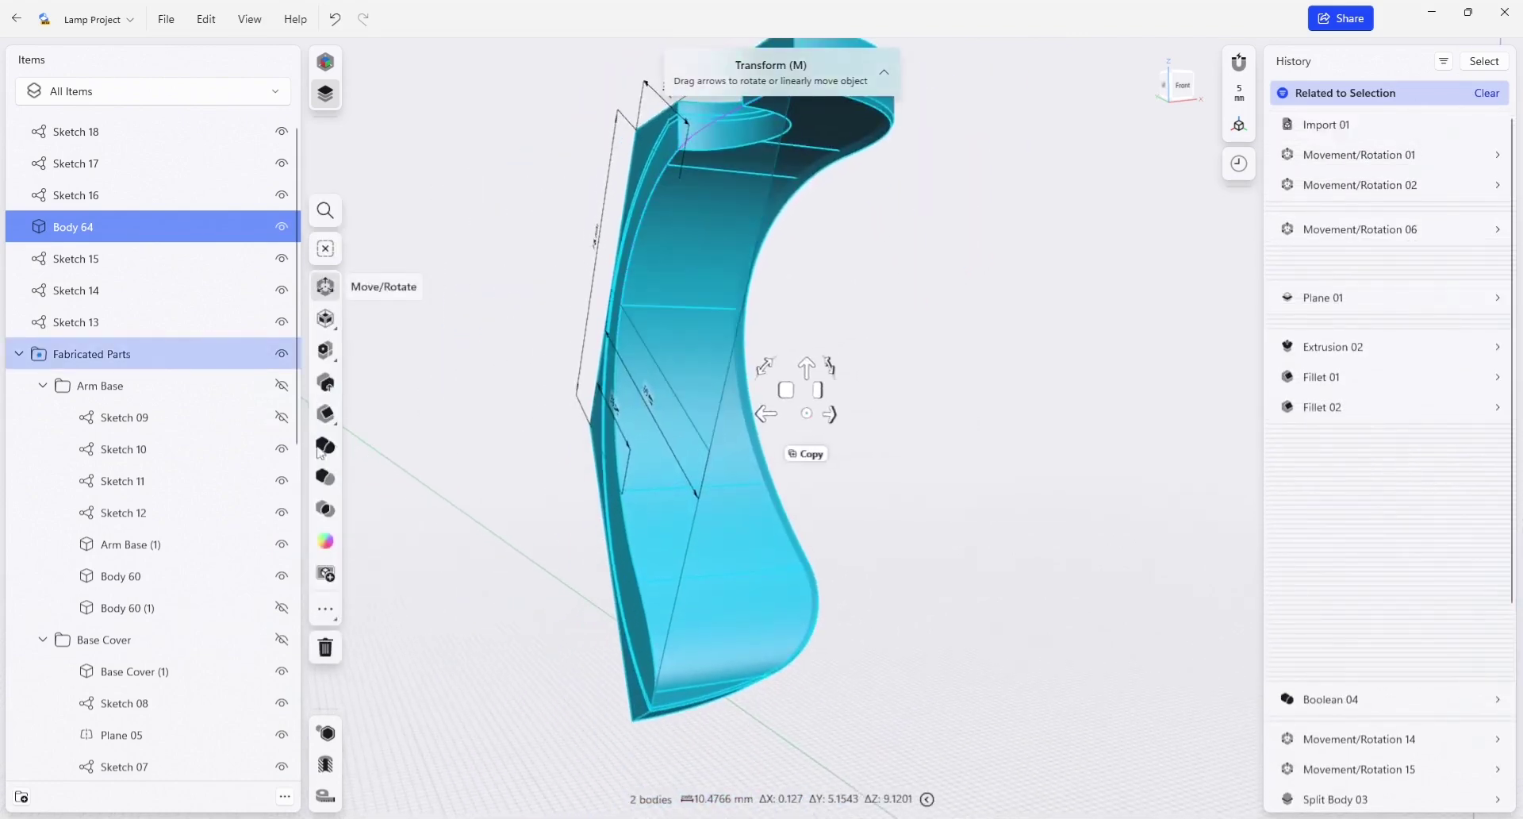
left_click(329, 480)
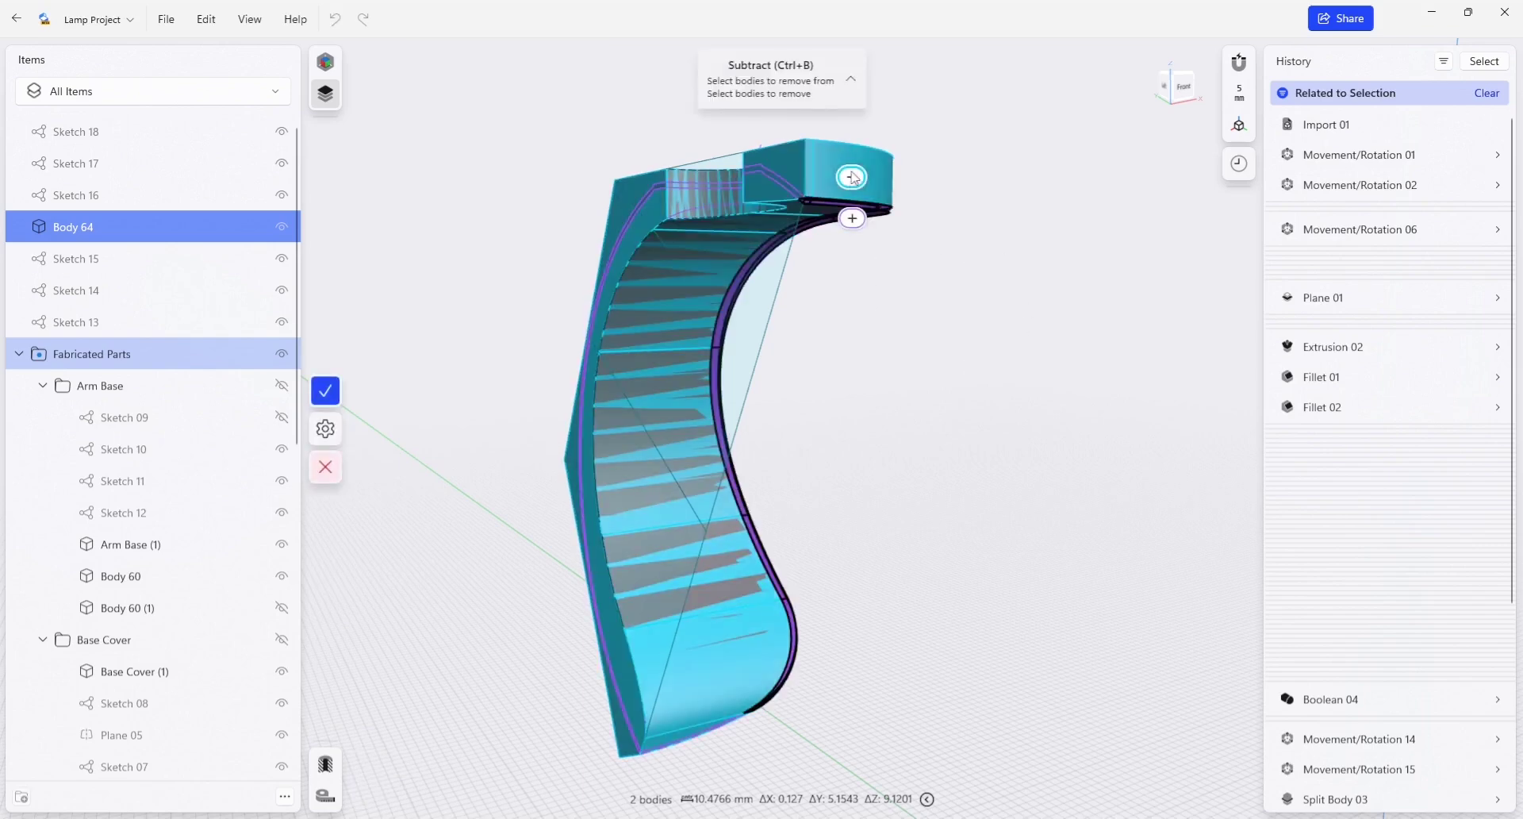
left_click(852, 179)
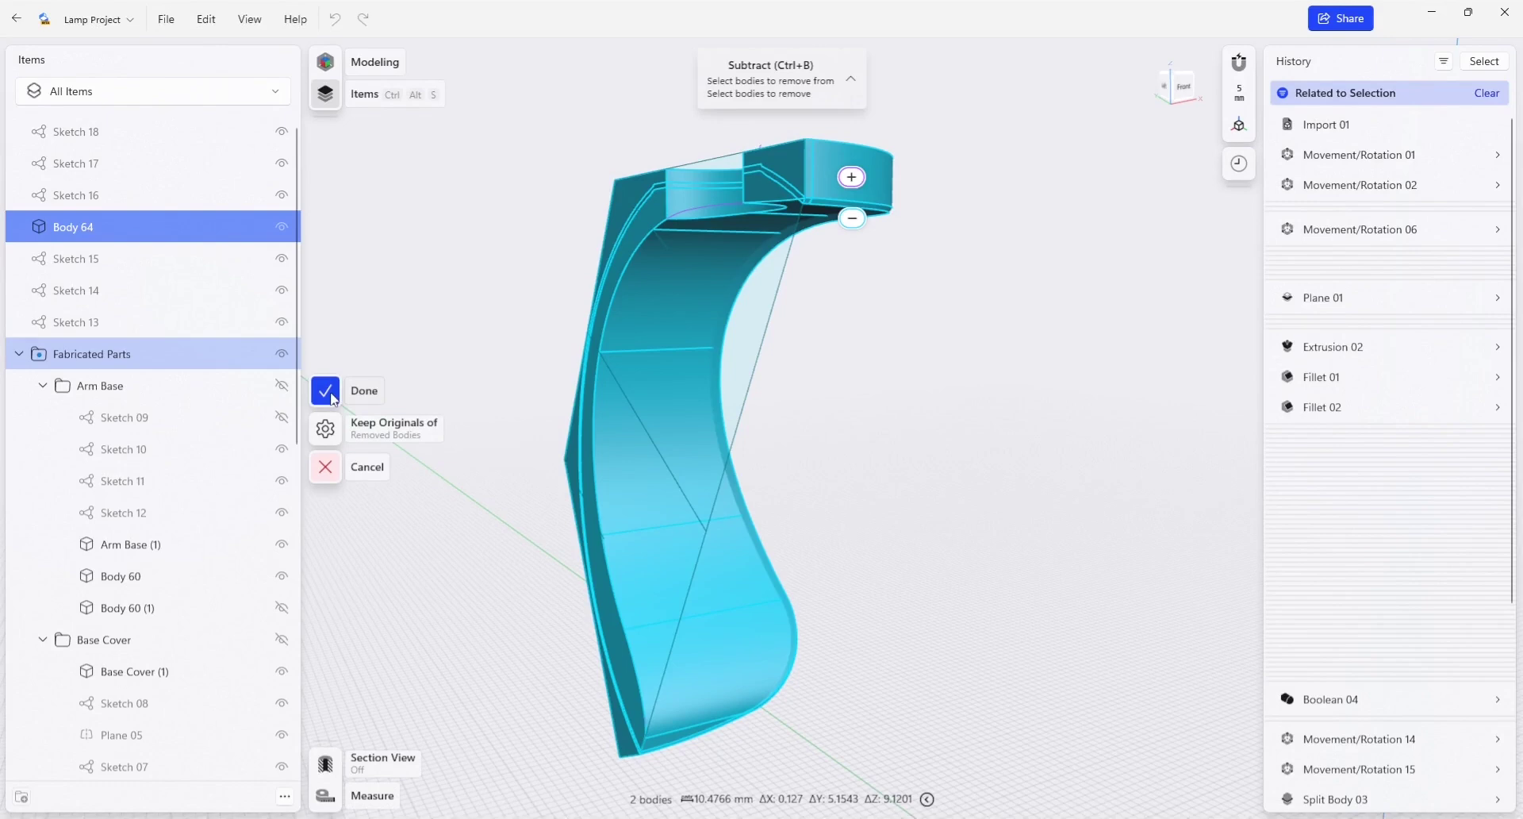
left_click(938, 347)
mouse_move(938, 347)
right_mouse_down()
mouse_move(895, 344)
mouse_move(963, 303)
mouse_move(911, 313)
mouse_move(957, 300)
right_mouse_up()
scroll(950, 350, "up", 3)
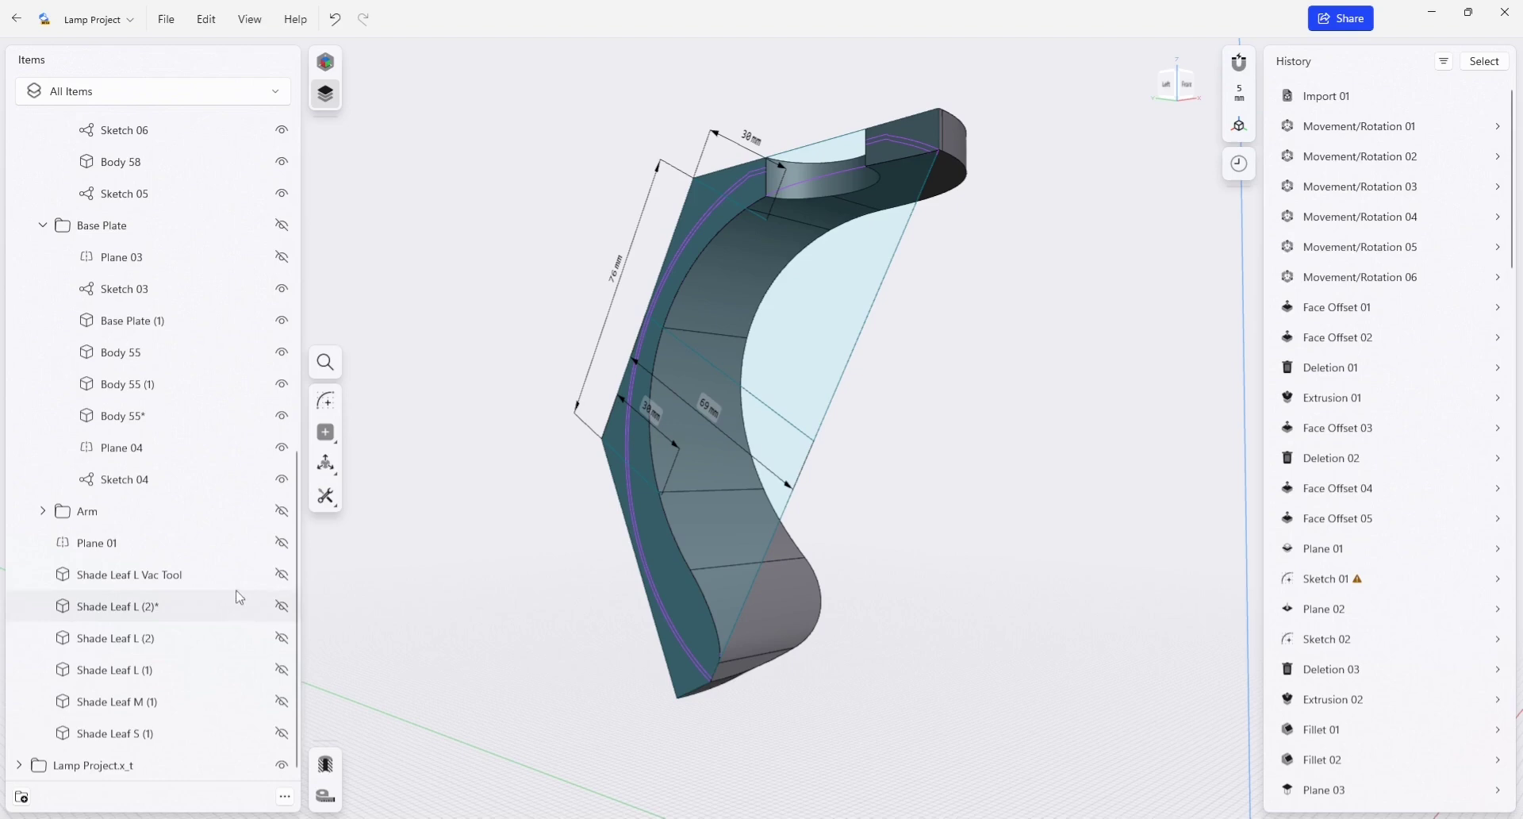
Unhide Shade Leaf L Vac Tool, subtract it from the tool body, then reselect it.
left_click(281, 573)
mouse_move(576, 687)
right_mouse_down()
mouse_move(689, 542)
mouse_move(677, 609)
mouse_move(746, 573)
mouse_move(750, 493)
right_mouse_up()
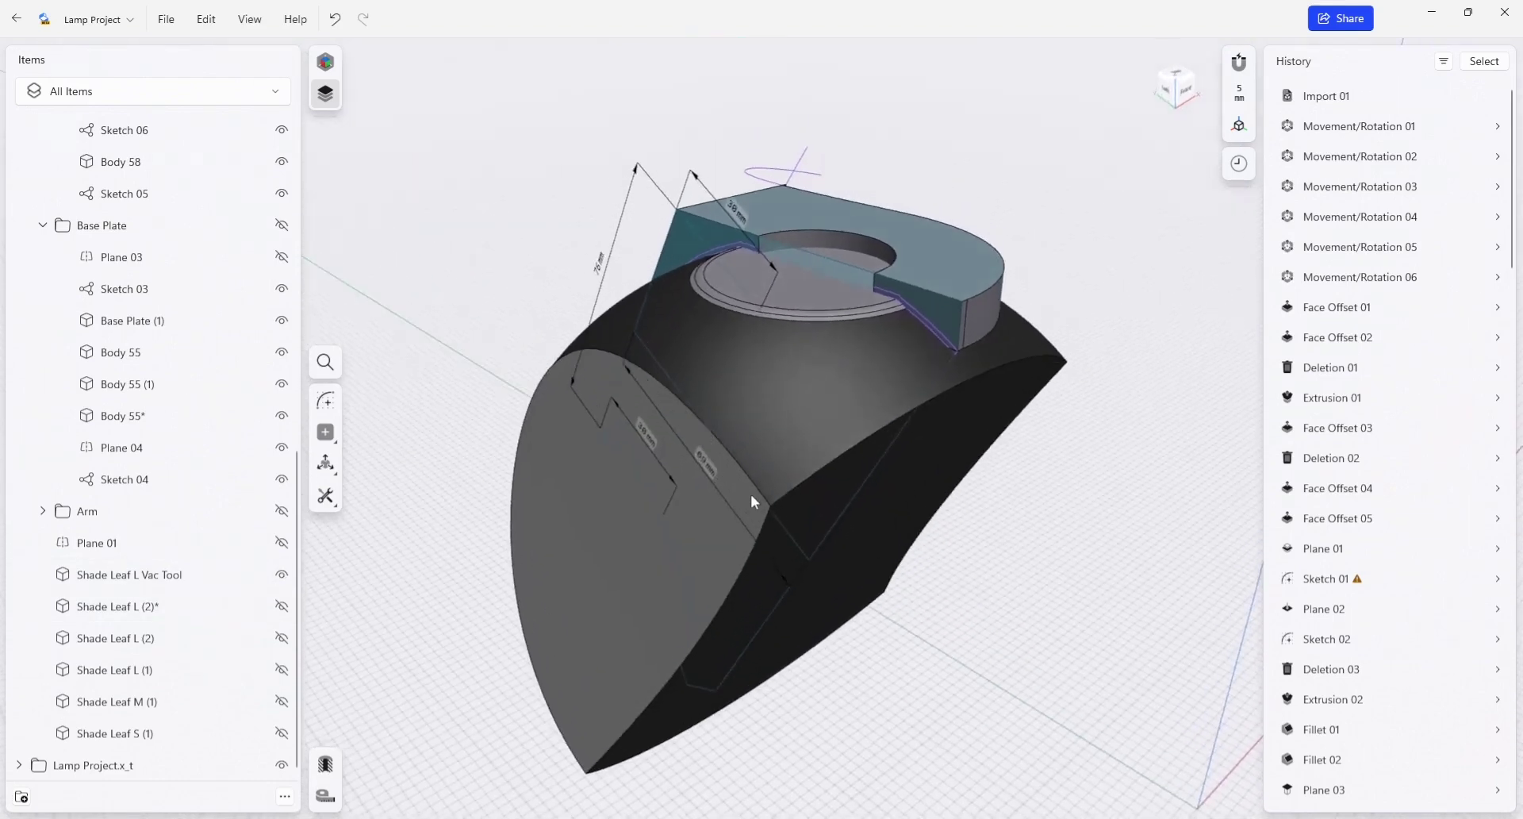
left_click(973, 317)
left_click(714, 401)
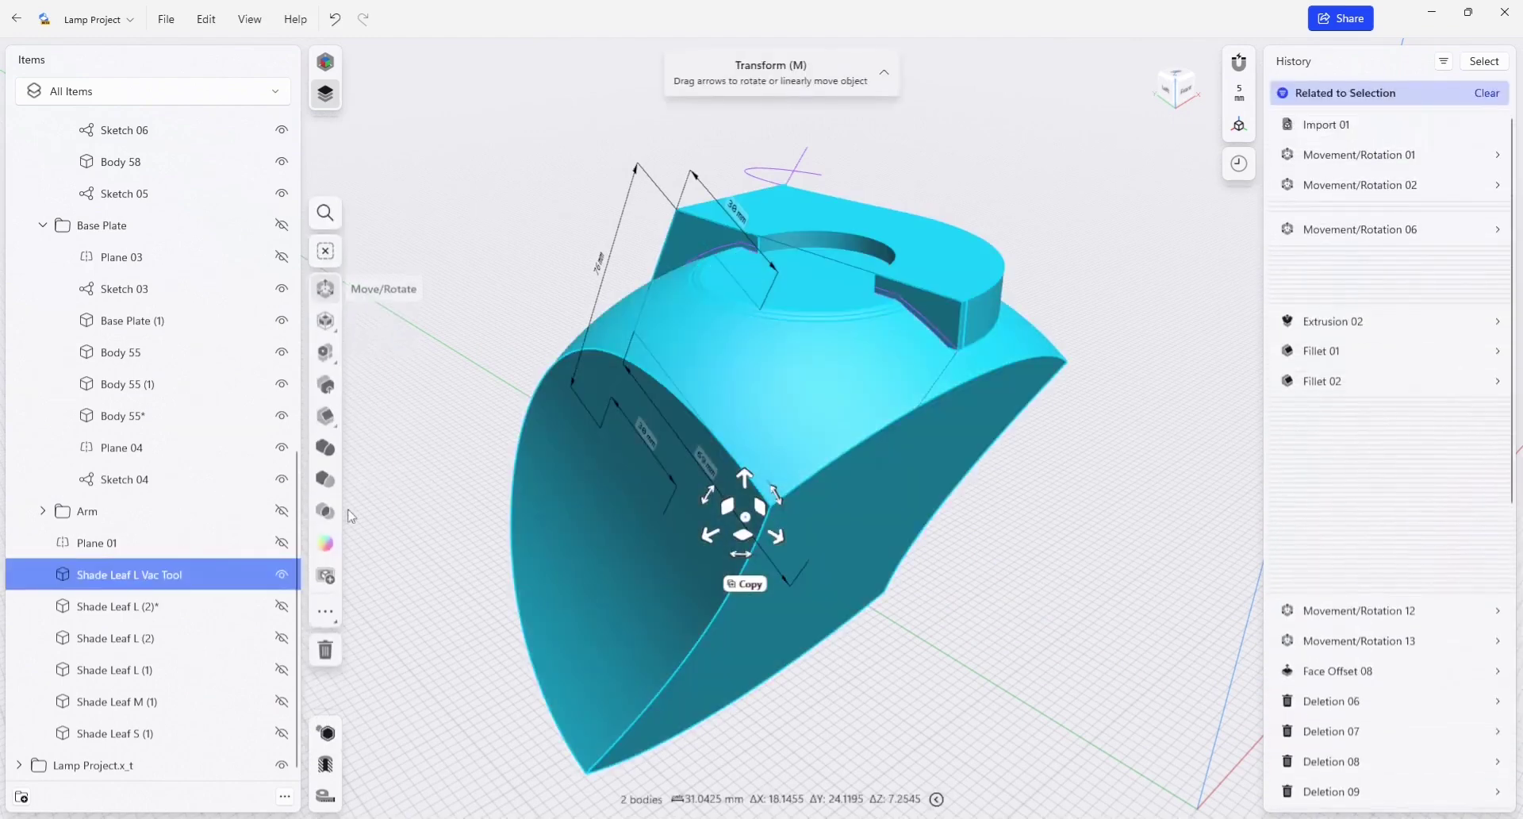
left_click(327, 478)
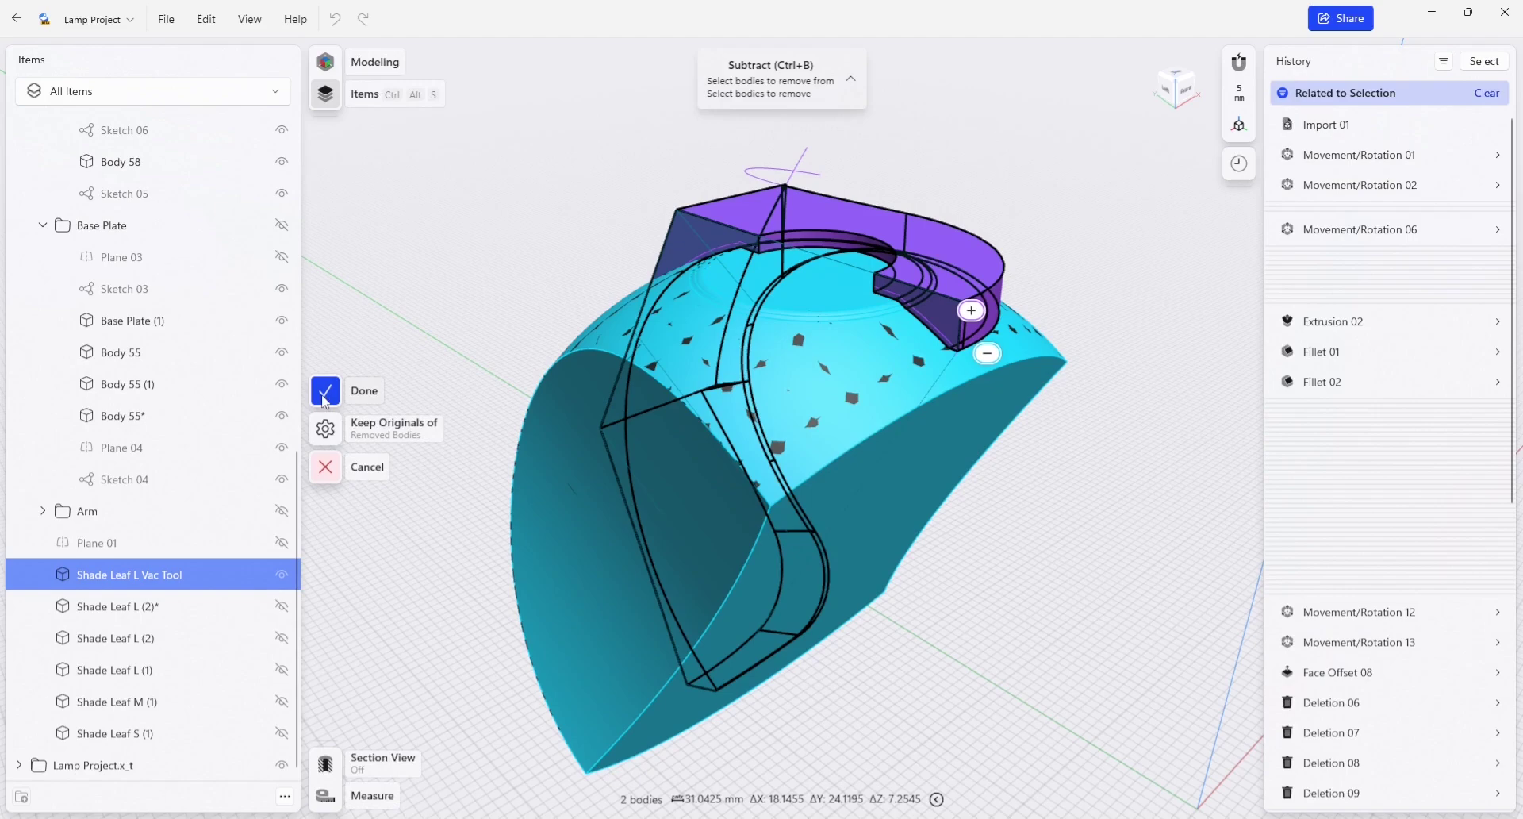
left_click(323, 392)
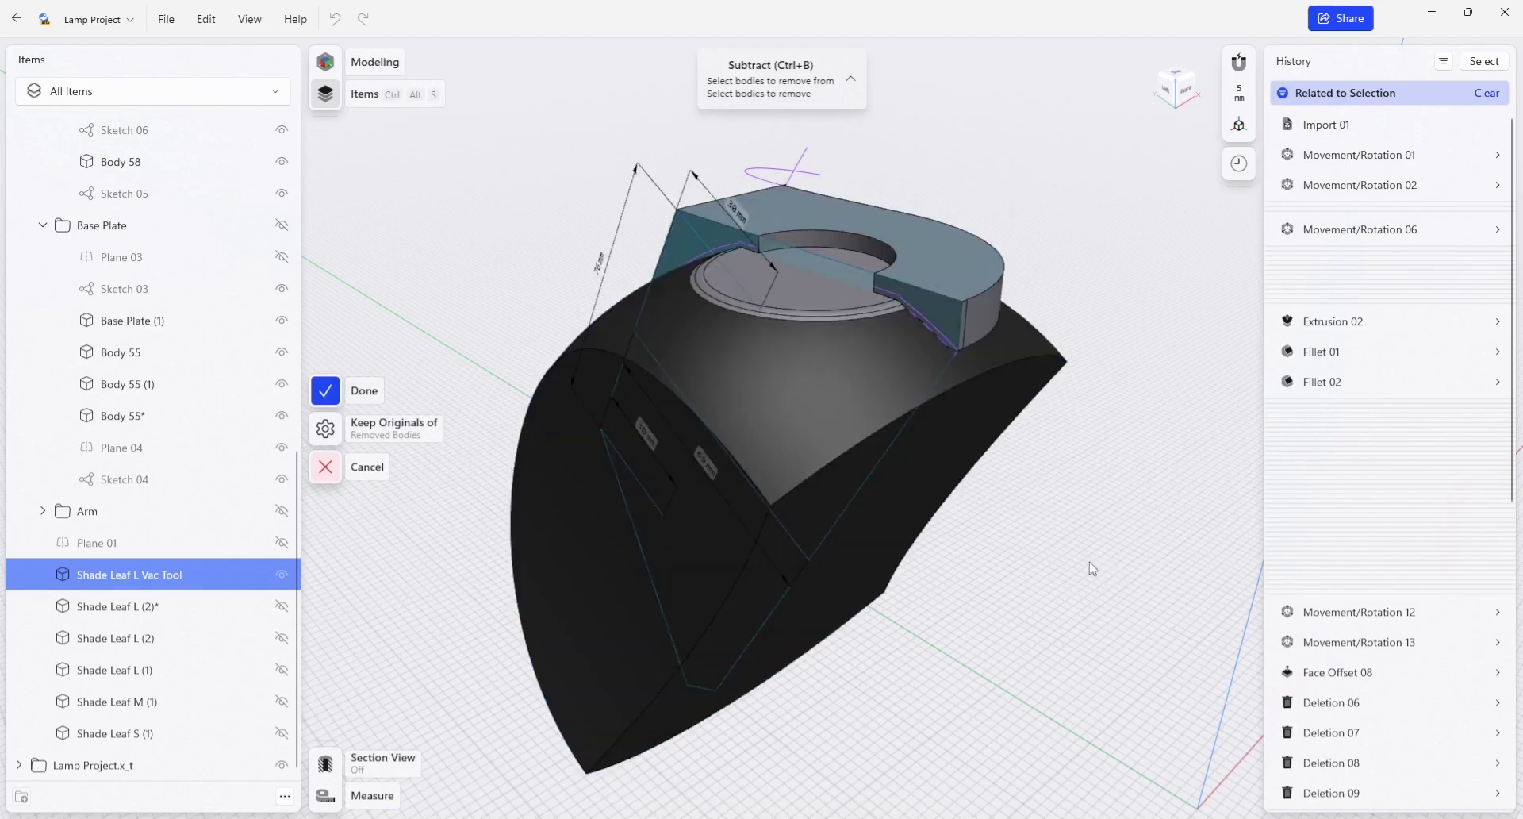
left_click(816, 416)
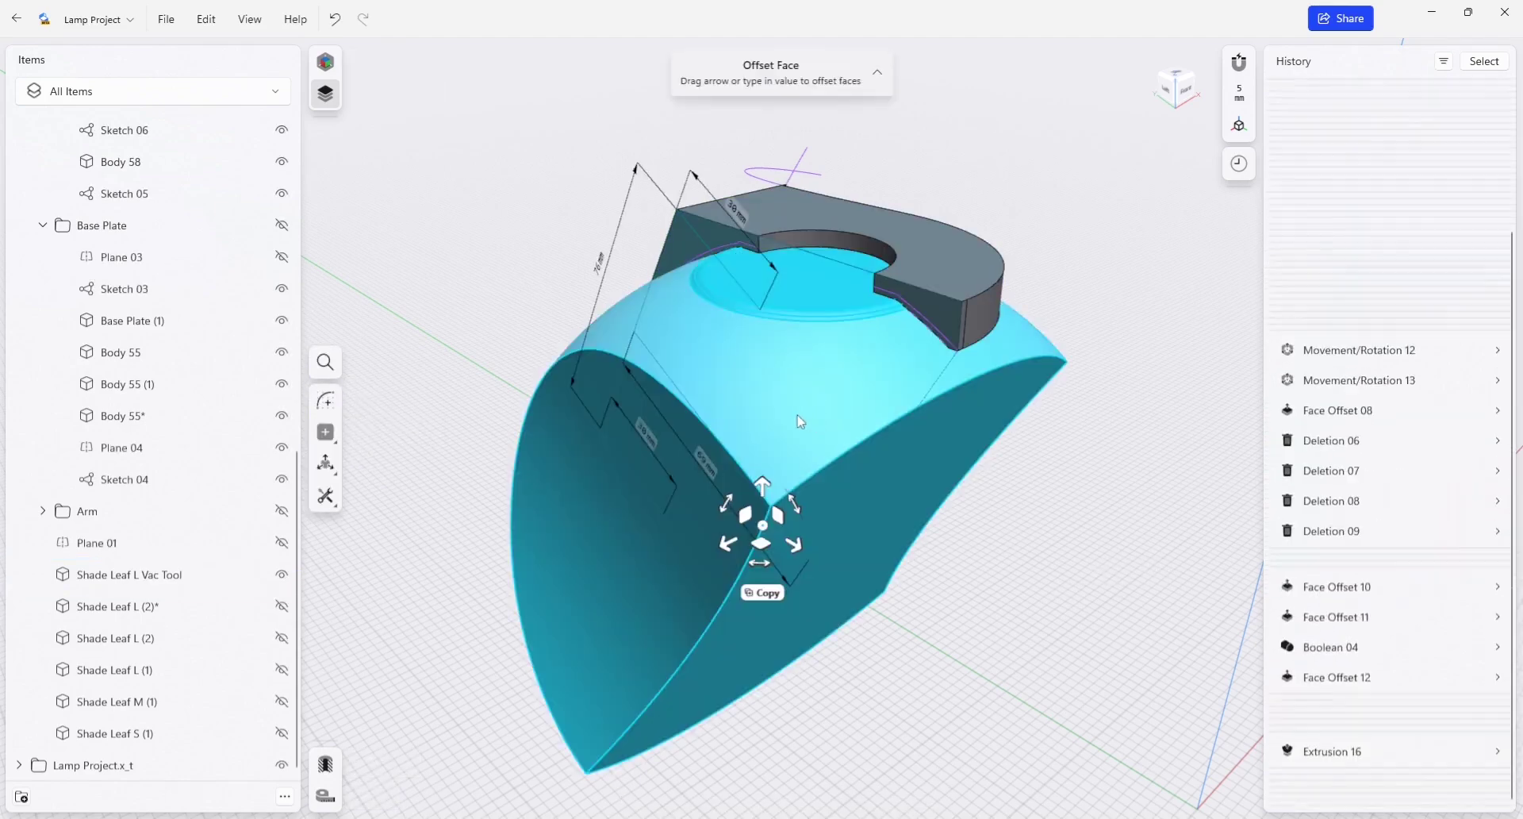
double_click(799, 421)
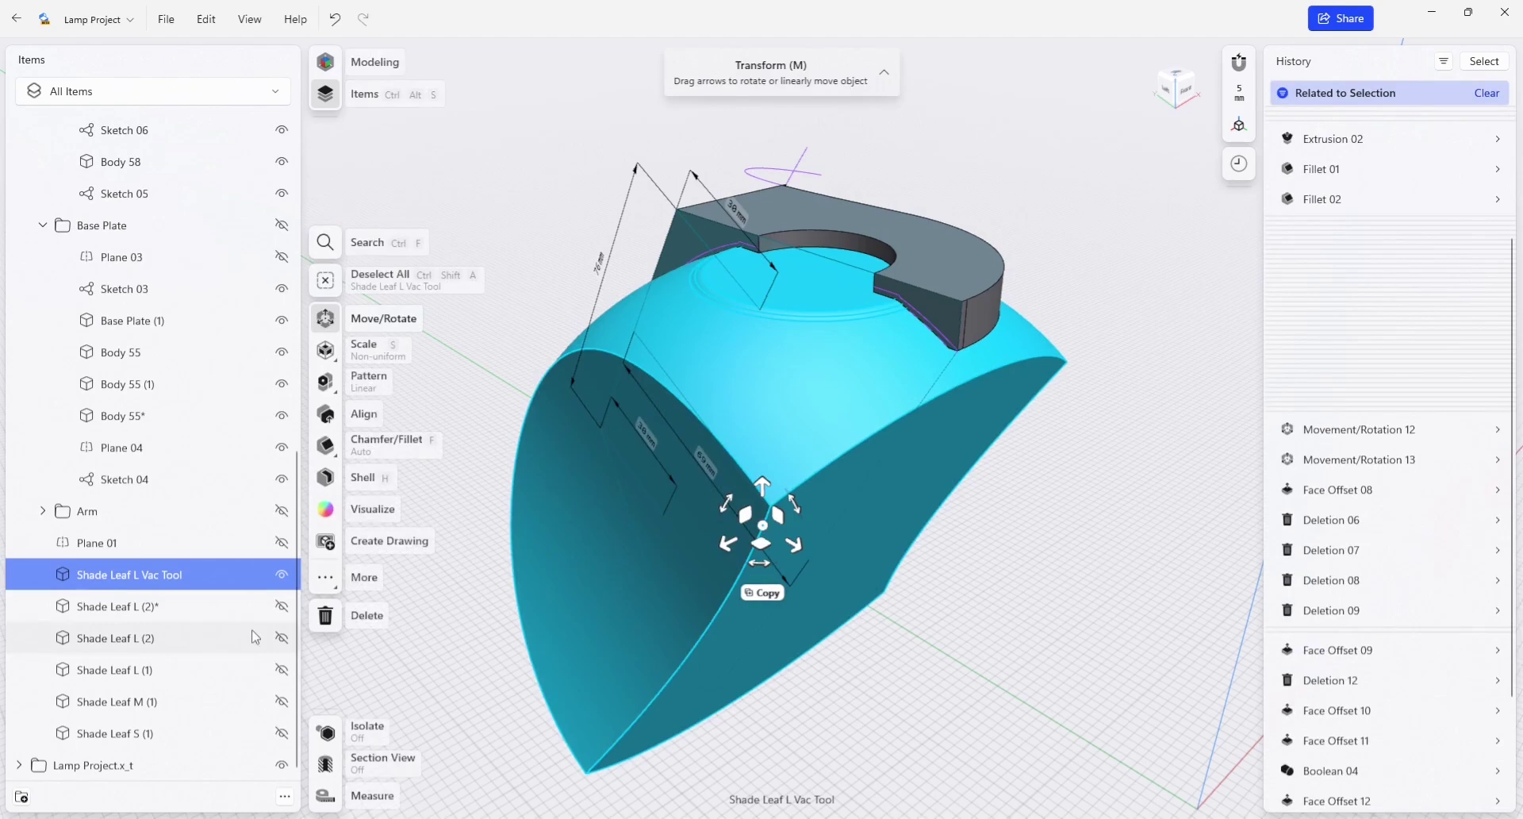
Hide the Shade Leaf L Vac Tool and bring the shade's curved end into view.
left_click(282, 577)
left_click(539, 641)
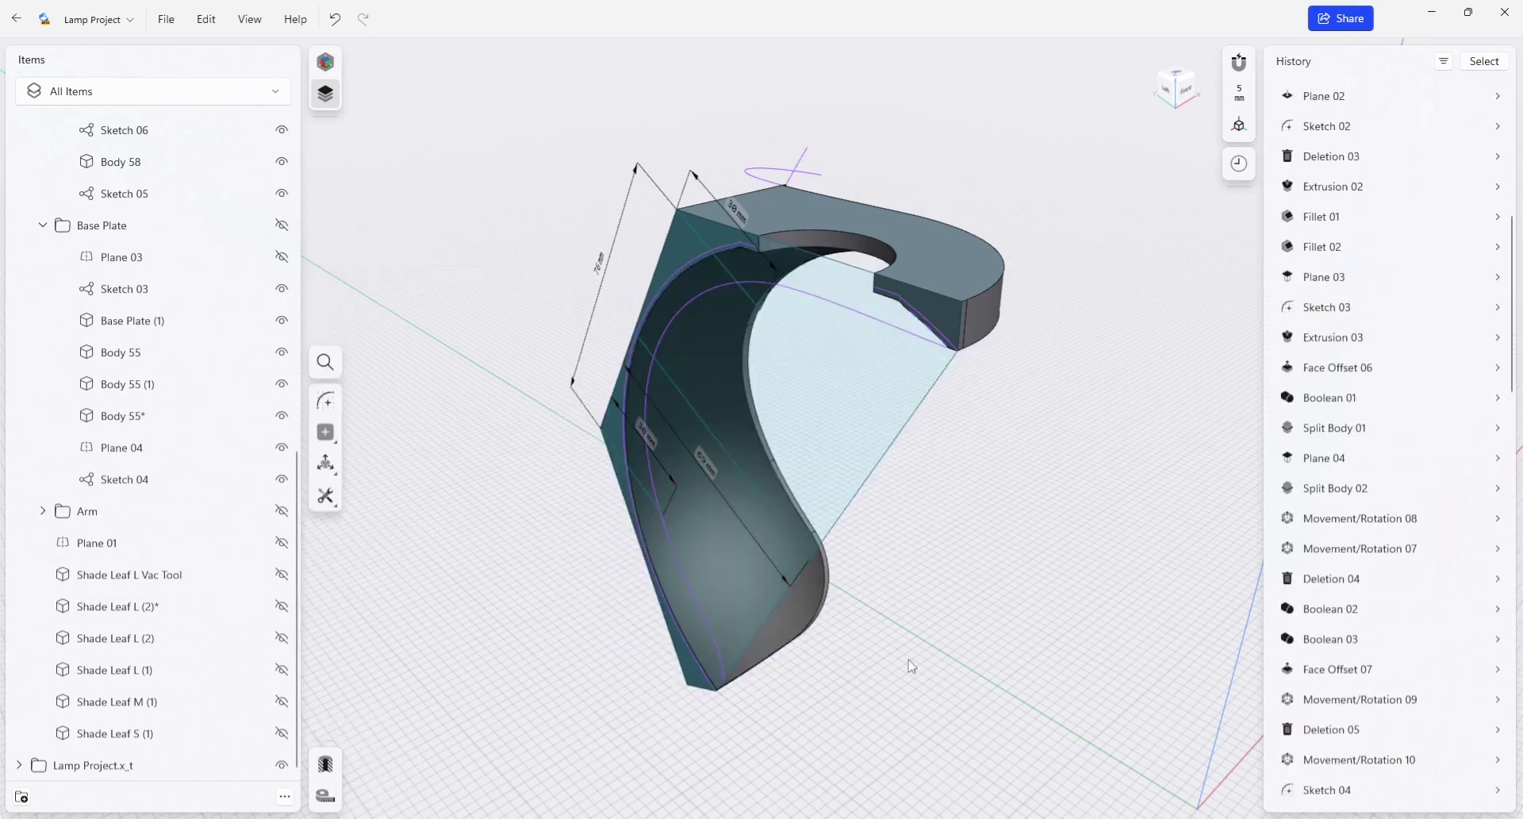
mouse_move(908, 662)
right_mouse_down()
mouse_move(883, 581)
mouse_move(854, 564)
mouse_move(884, 571)
mouse_move(900, 340)
mouse_move(838, 352)
right_mouse_up()
scroll(838, 344, "up", 3)
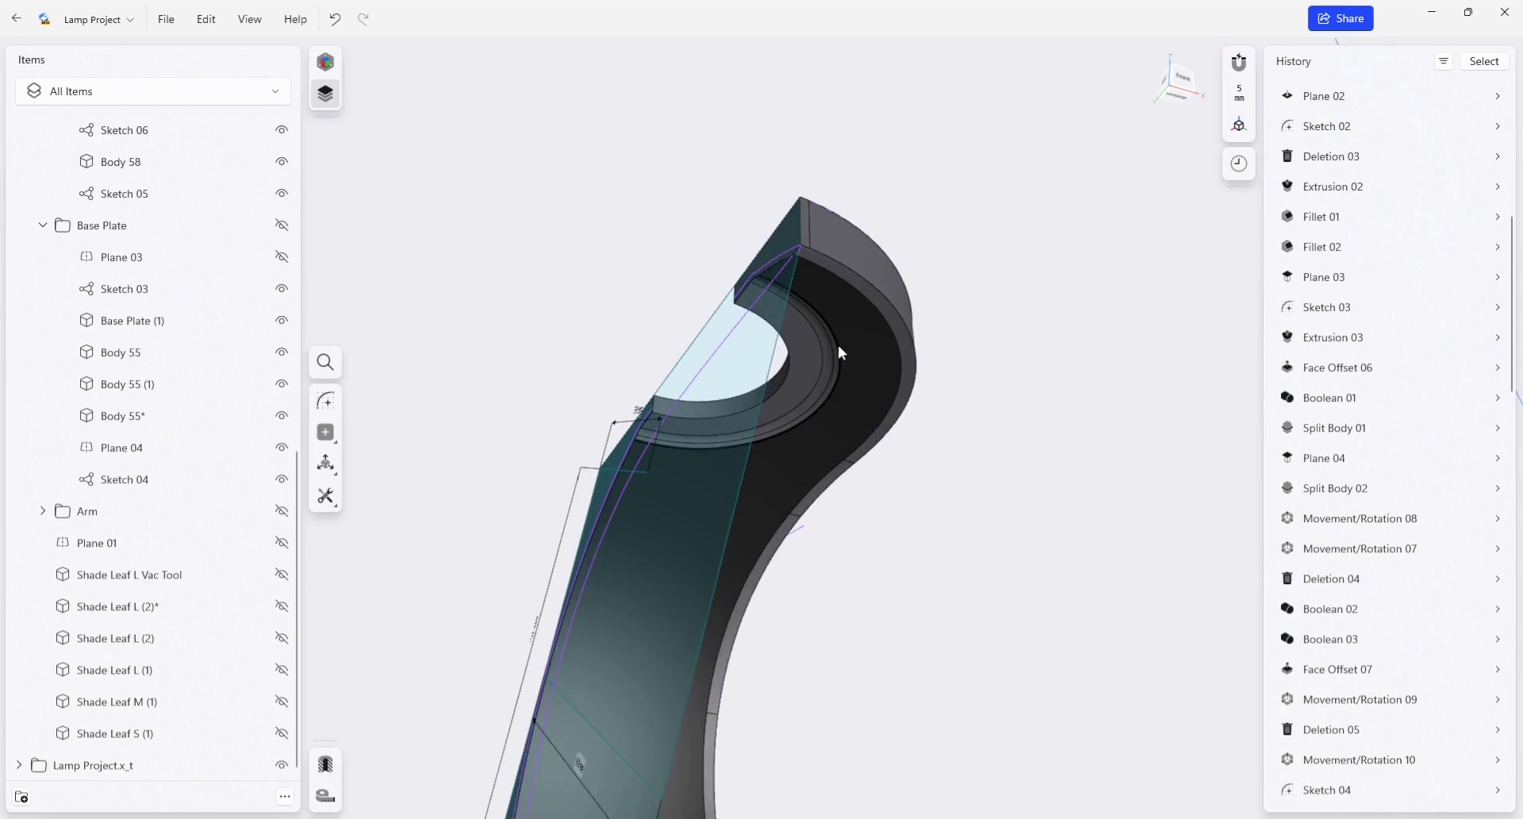
scroll(838, 344, "up", 3)
scroll(958, 442, "up", 3)
mouse_move(986, 455)
right_mouse_down()
mouse_move(962, 456)
mouse_move(962, 404)
right_mouse_up()
scroll(863, 288, "up", 5)
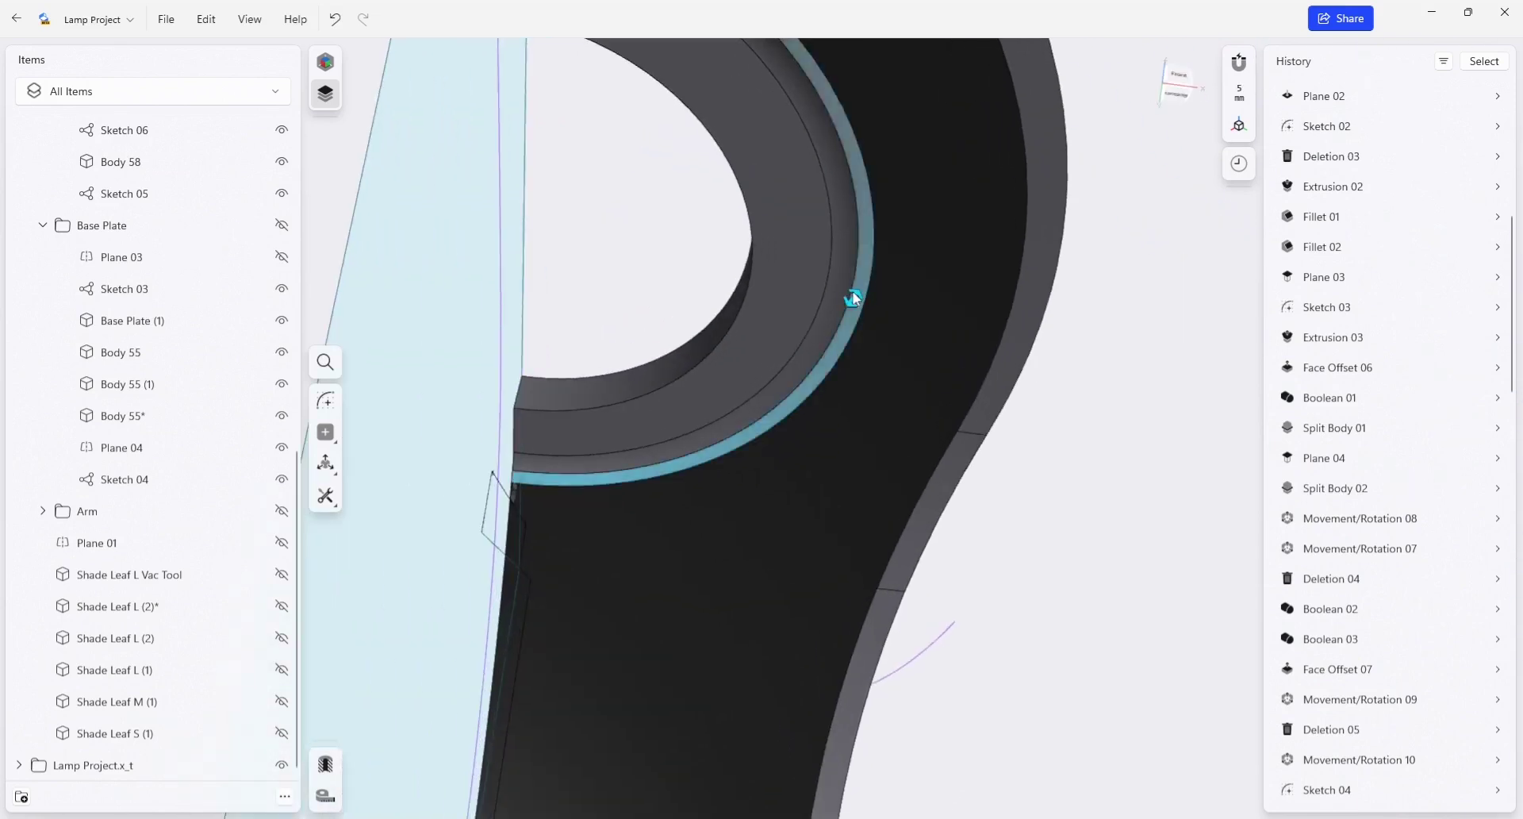
Try selecting the ring faces around the hole, then clear the selection.
left_click(849, 295)
left_click(793, 271)
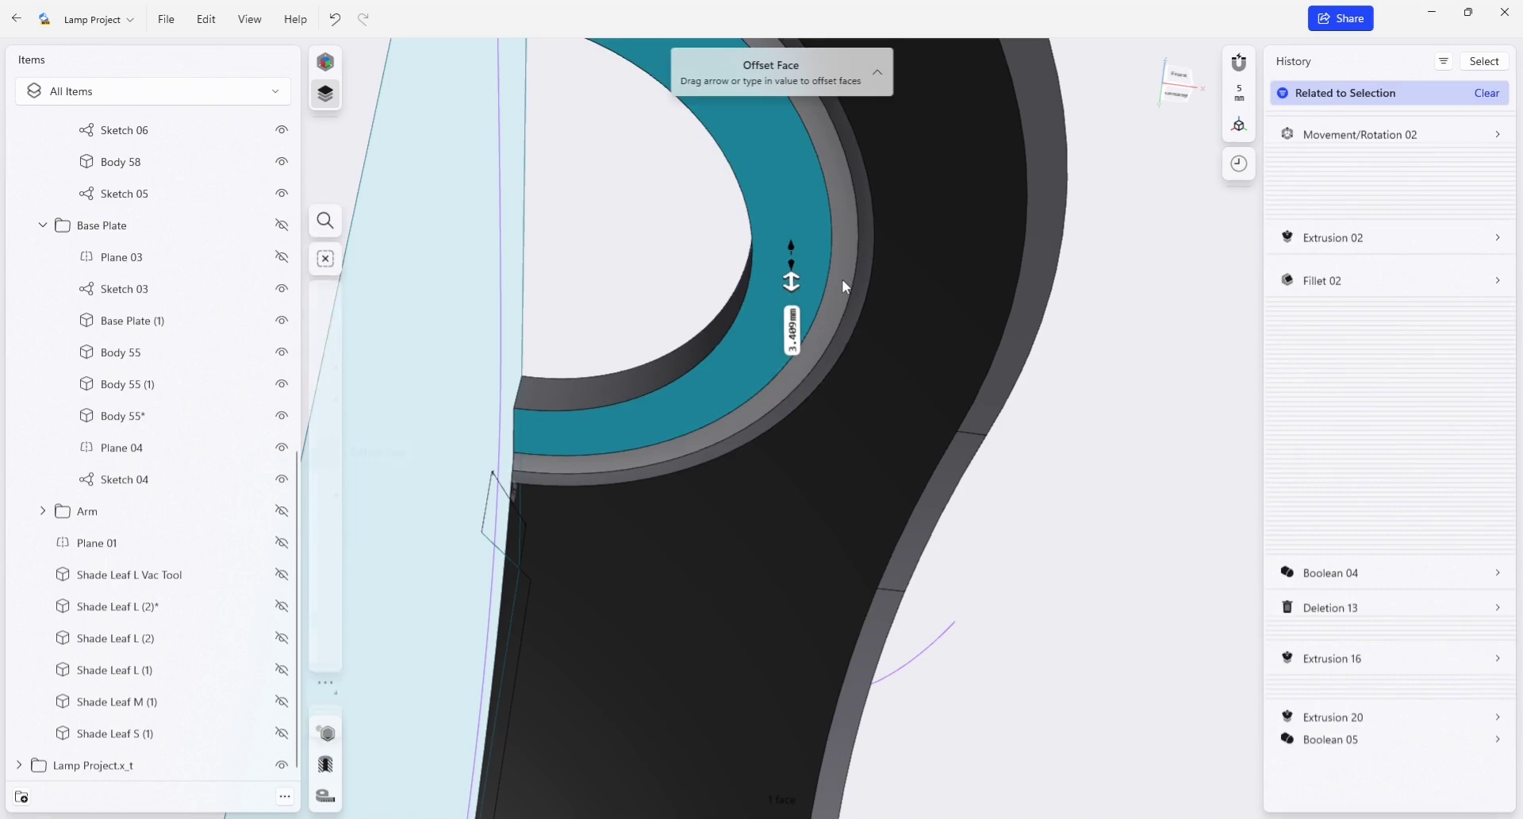
left_click(859, 279)
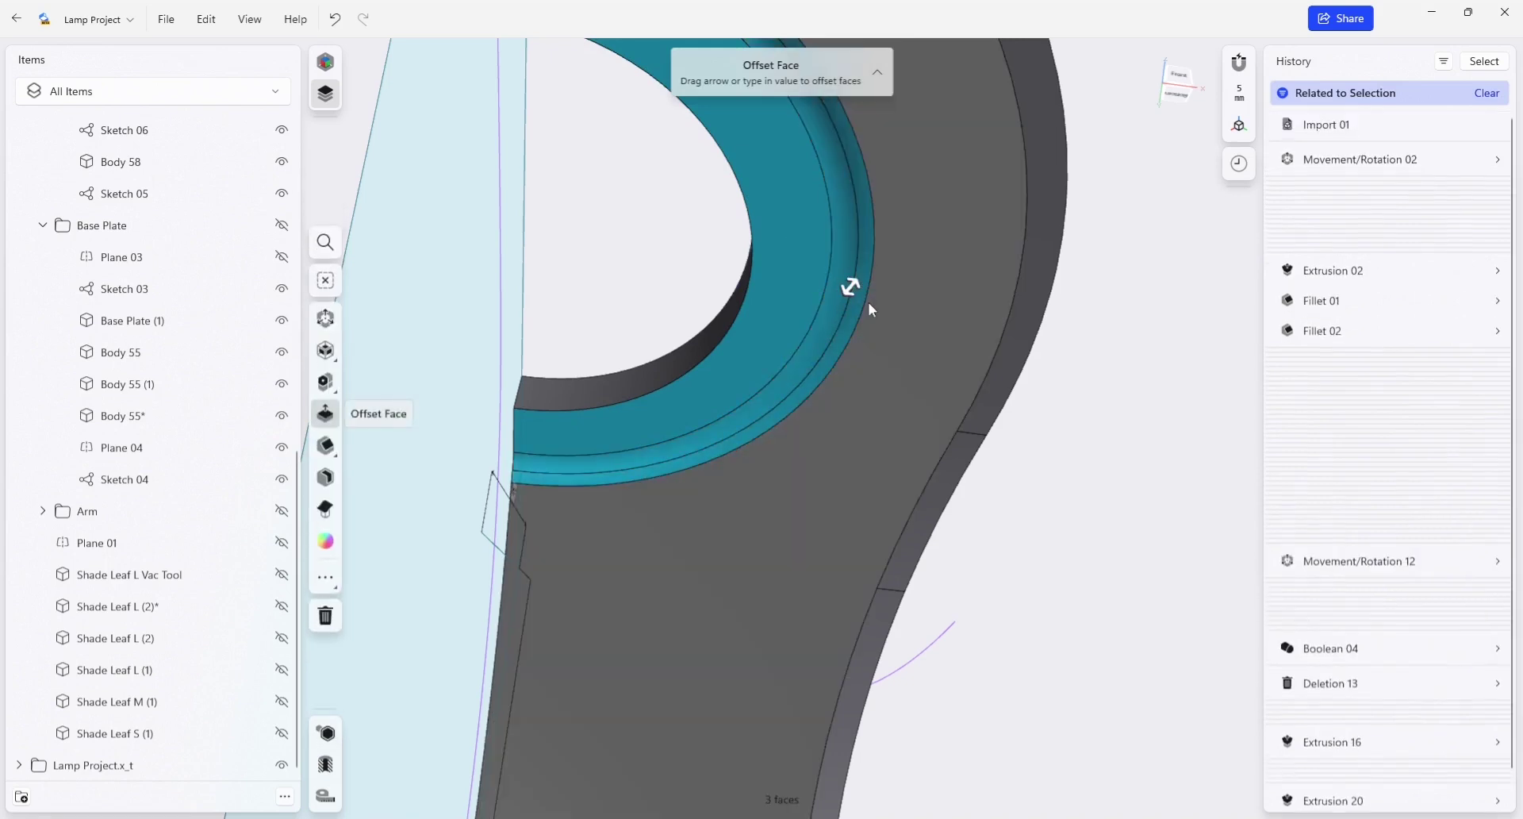
key("Escape")
mouse_move(930, 231)
right_mouse_down()
mouse_move(803, 285)
mouse_move(820, 309)
right_mouse_up()
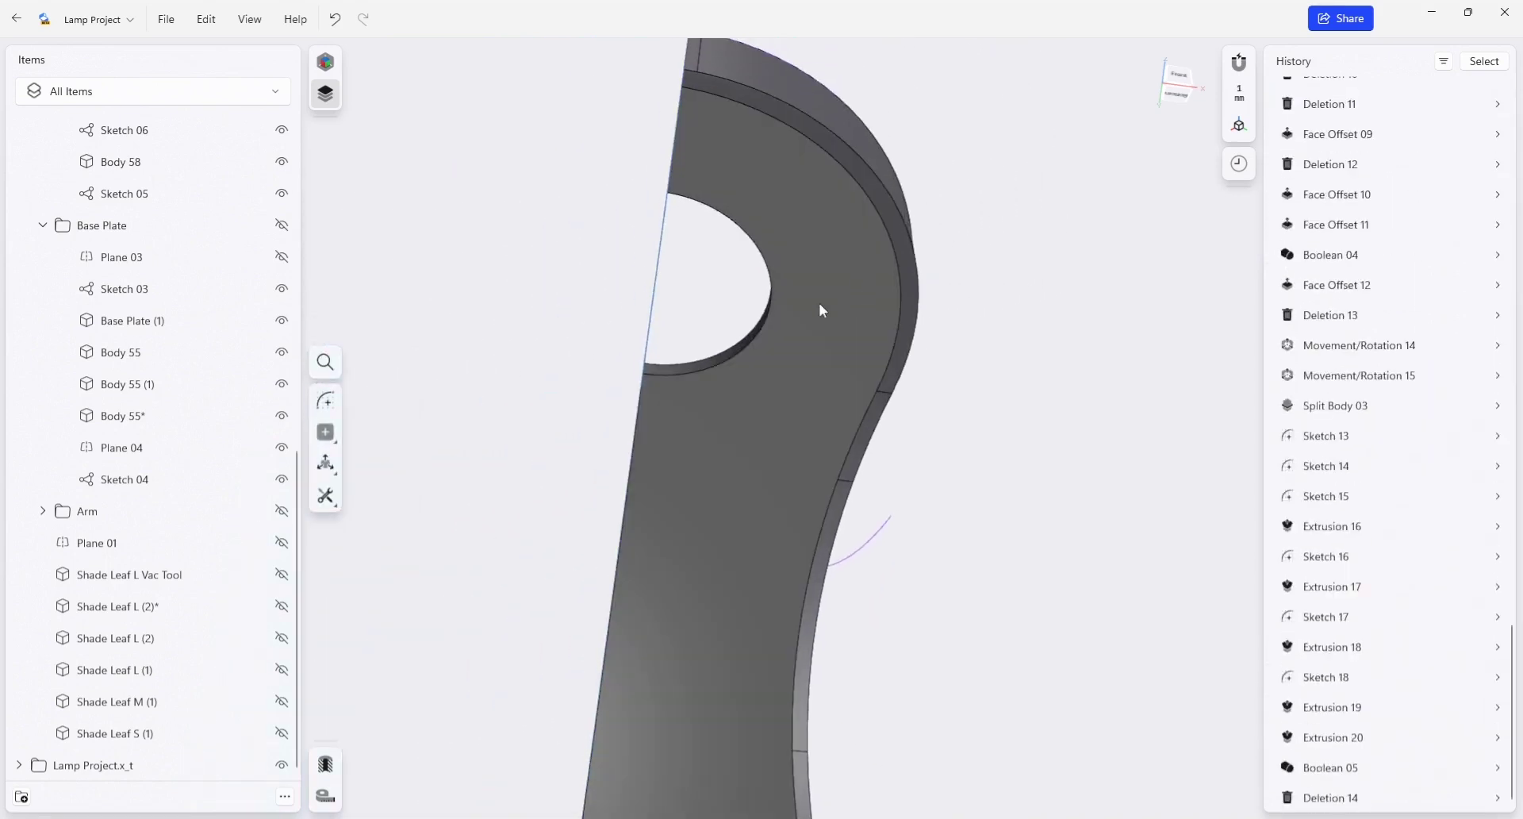
left_click(800, 370)
mouse_move(799, 370)
right_mouse_down()
mouse_move(830, 373)
mouse_move(822, 187)
right_mouse_up()
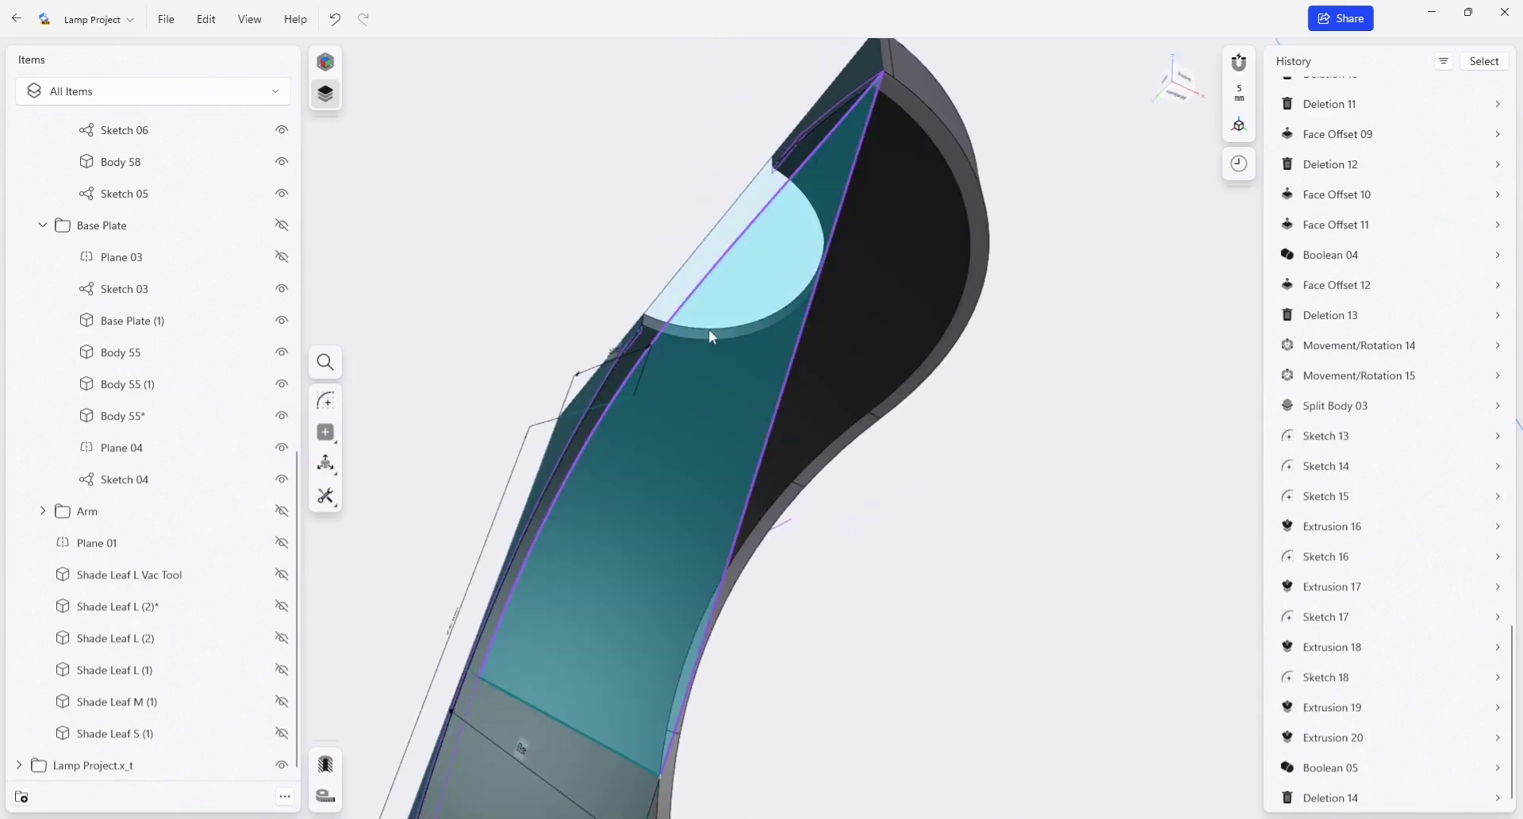
Offset one curved face of the translucent shade body by -1 mm.
left_click(925, 319)
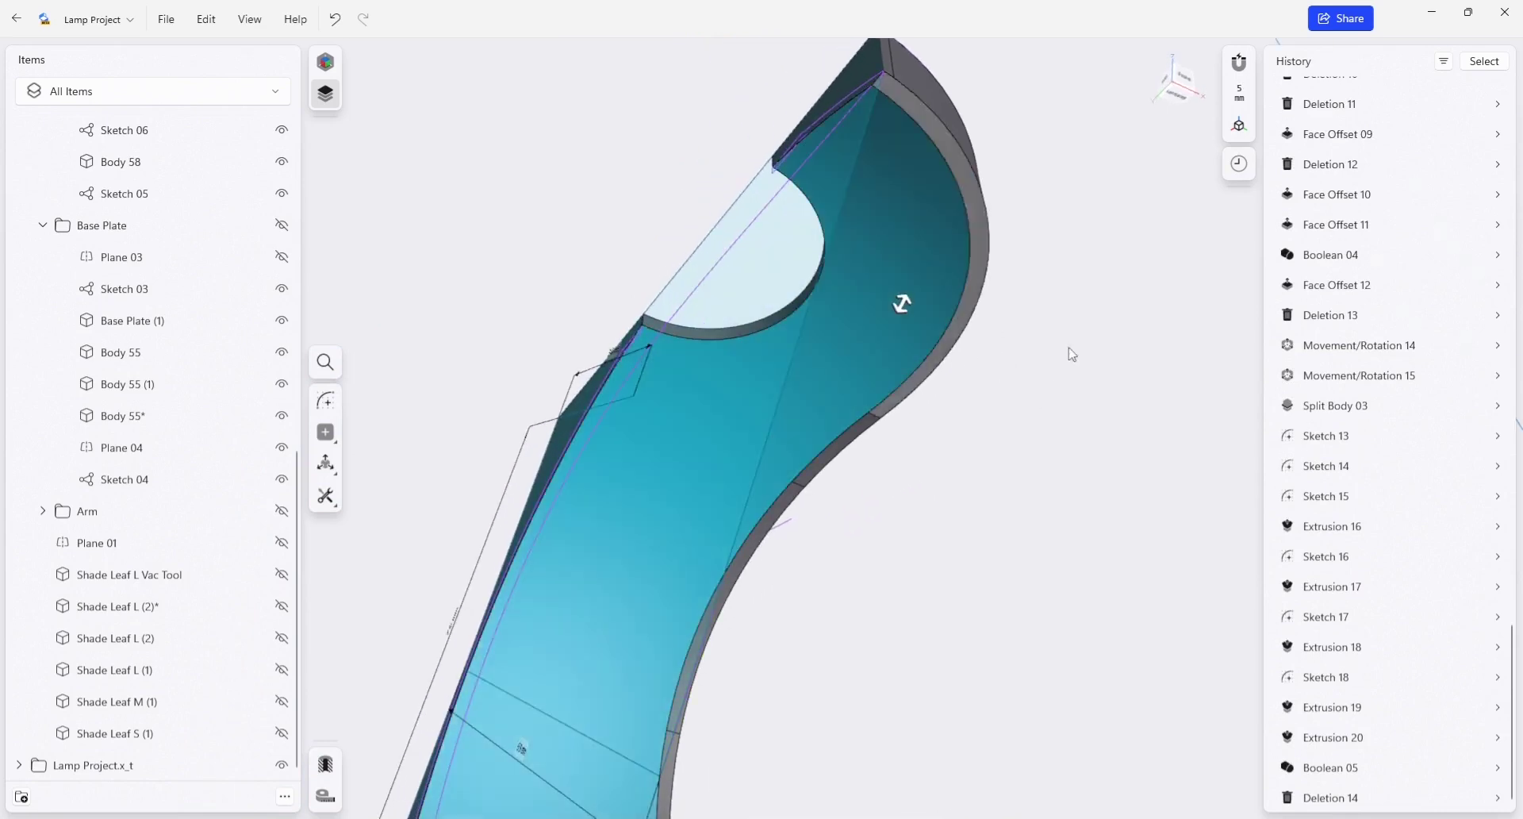
left_click(911, 312)
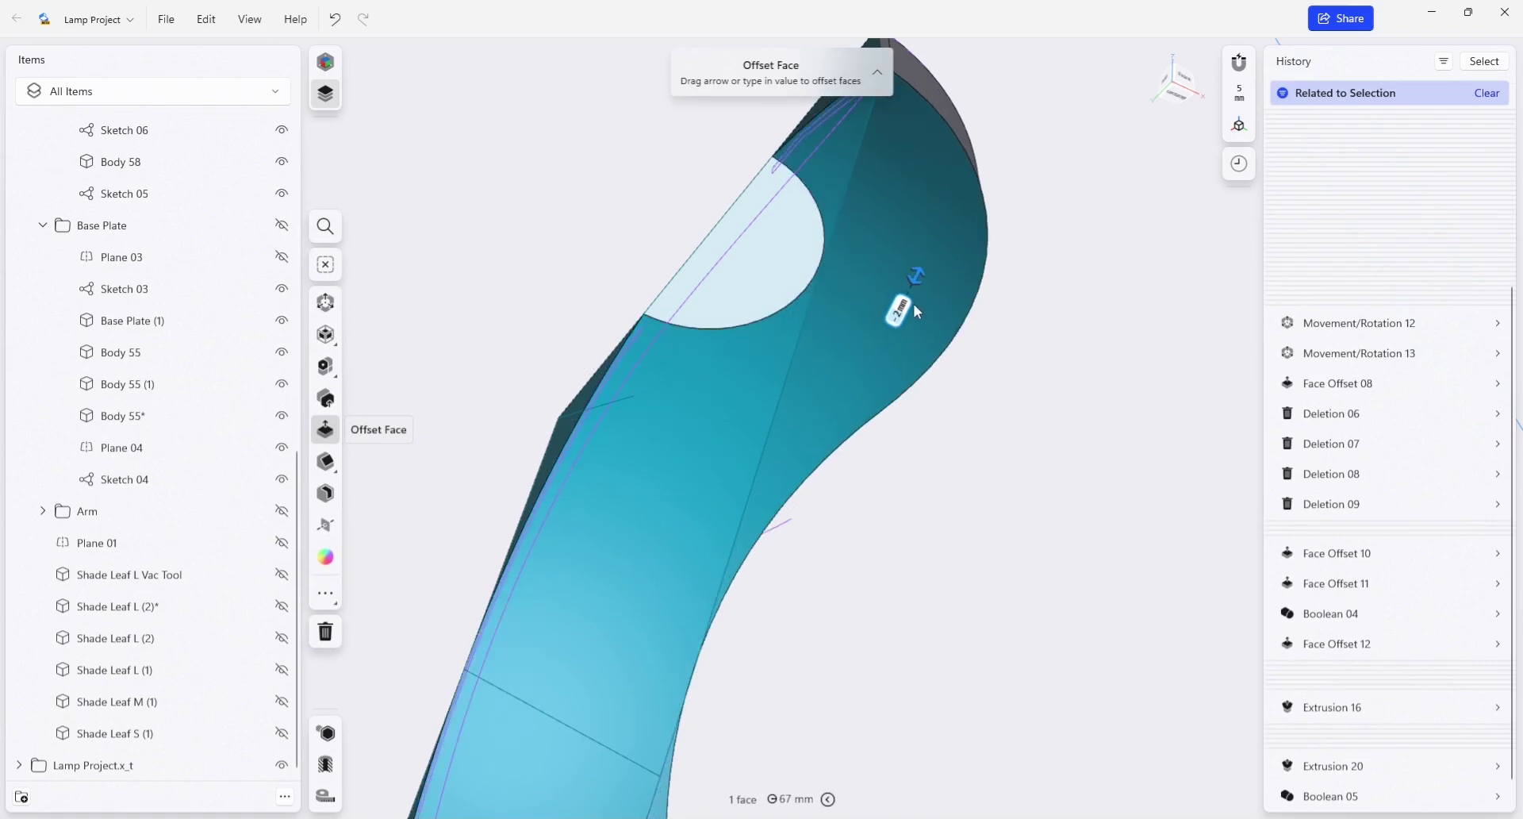
left_click(1031, 441)
Turn on visibility of Shade Leaf L (1) in the Items list.
right_click_drag(958, 449, 1011, 541)
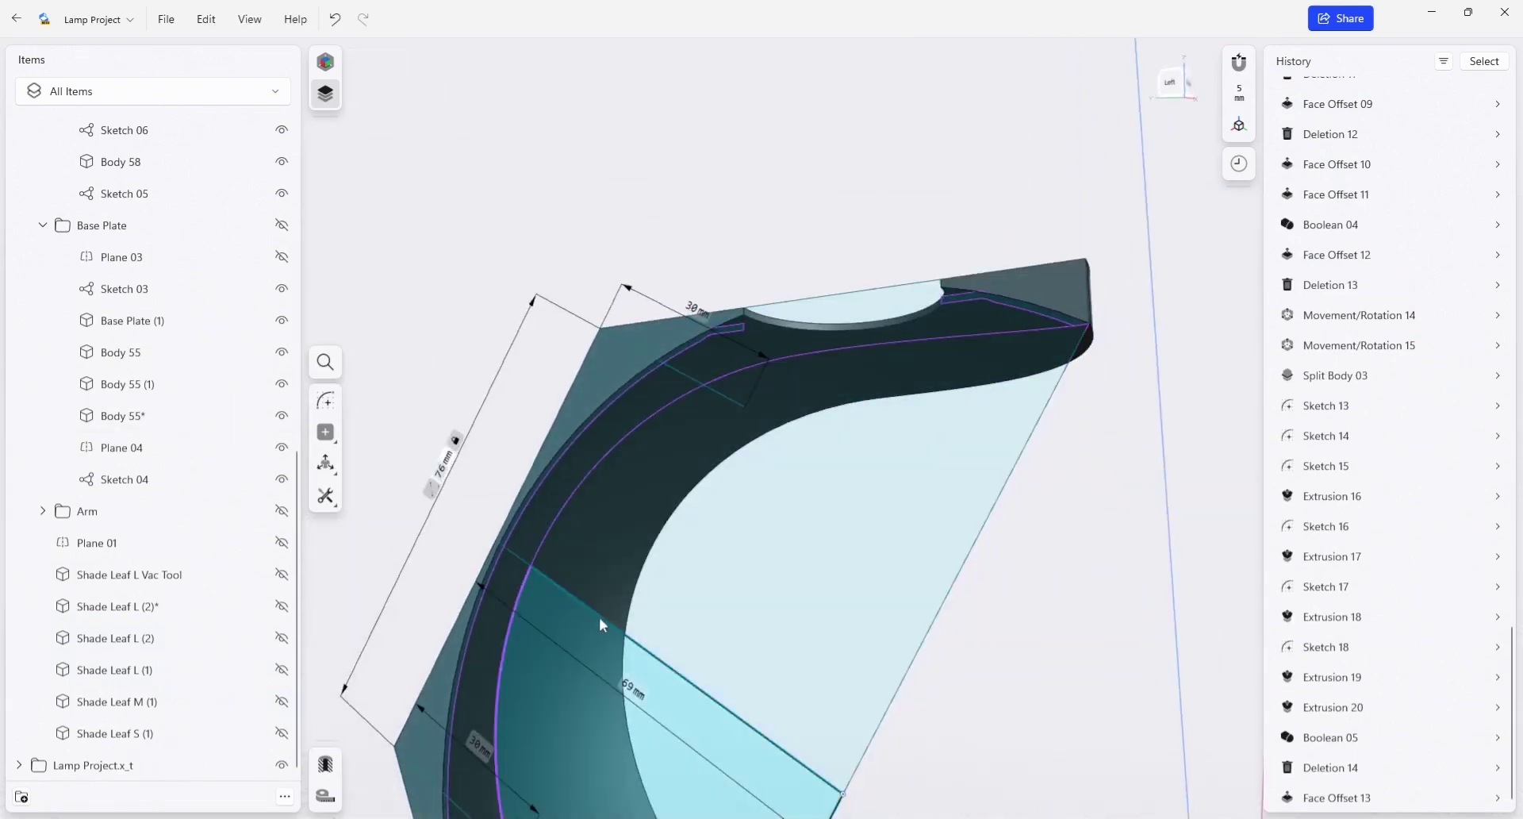
mouse_move(1087, 520)
right_mouse_down()
mouse_move(1054, 476)
mouse_move(1109, 514)
mouse_move(1054, 503)
mouse_move(1058, 568)
mouse_move(1136, 615)
right_mouse_up()
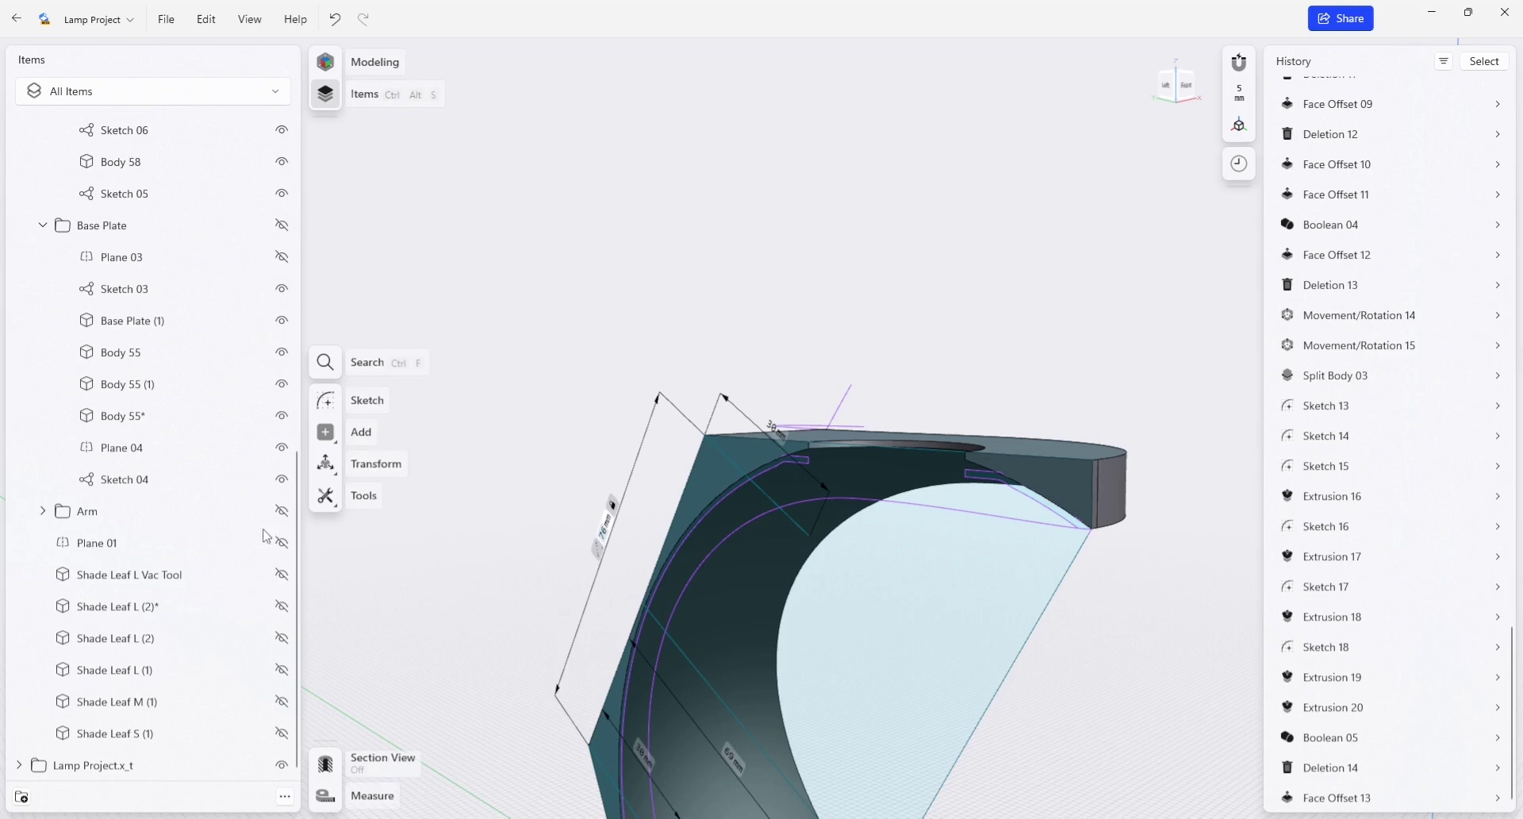
left_click(281, 670)
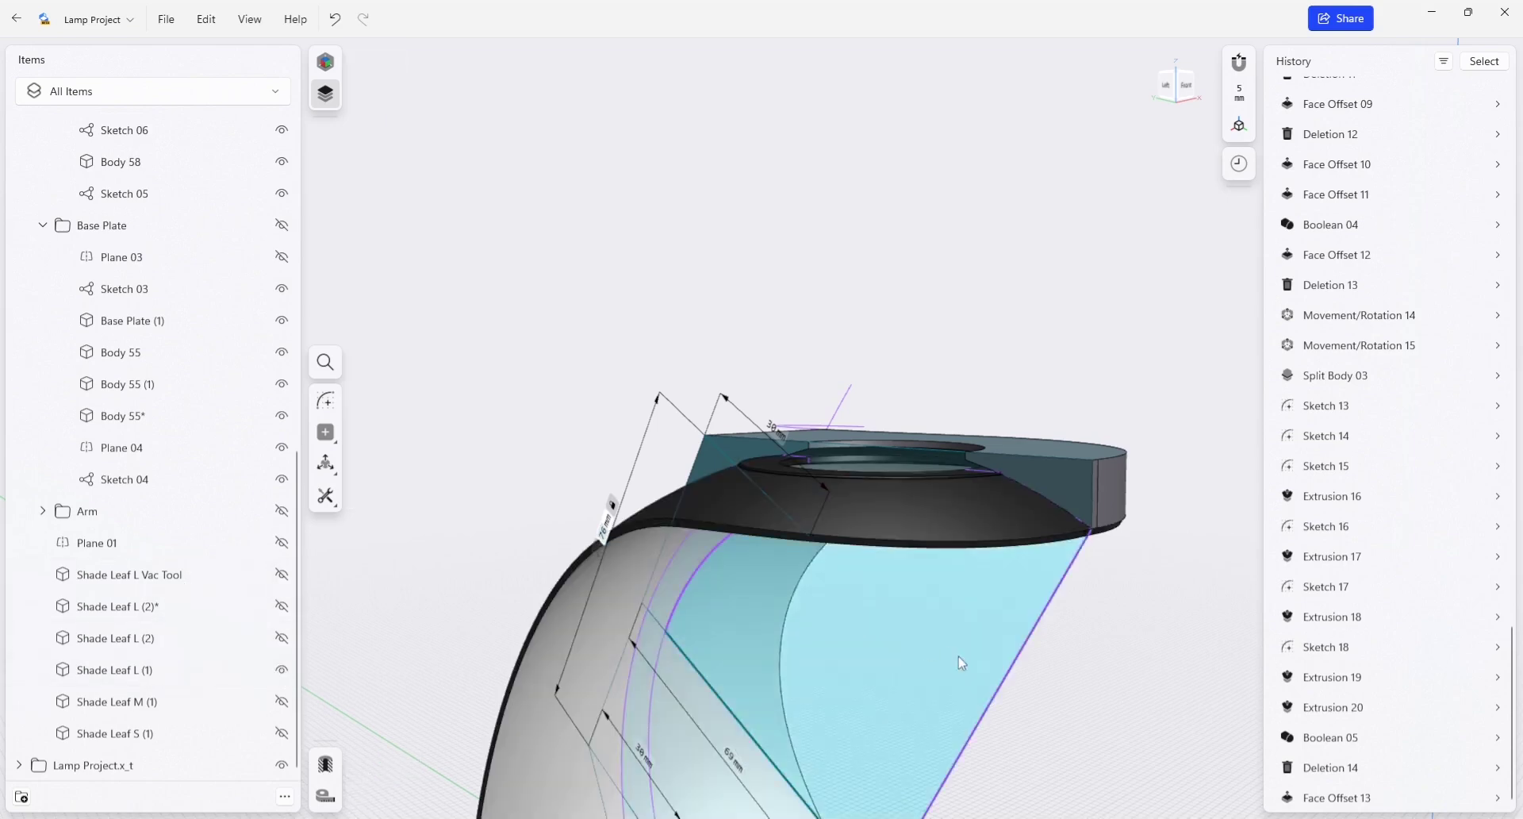
Orbit and zoom to inspect the shade on the ring and base plate.
mouse_move(1097, 689)
right_mouse_down()
mouse_move(1015, 650)
mouse_move(965, 581)
mouse_move(1013, 626)
mouse_move(1047, 694)
mouse_move(607, 482)
right_mouse_up()
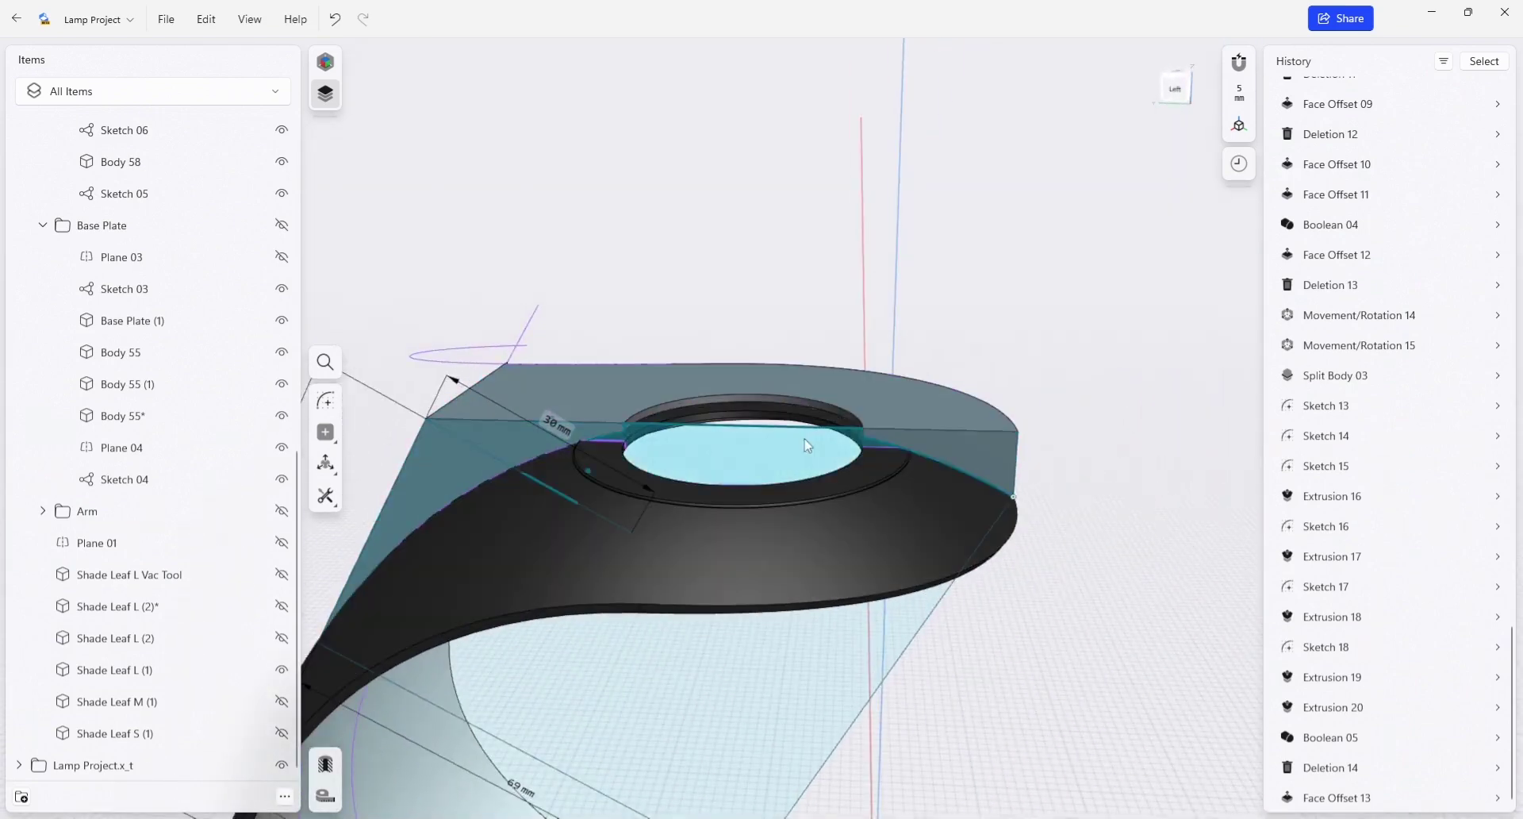
mouse_move(810, 438)
right_mouse_down()
mouse_move(942, 466)
mouse_move(916, 459)
mouse_move(976, 402)
right_mouse_up()
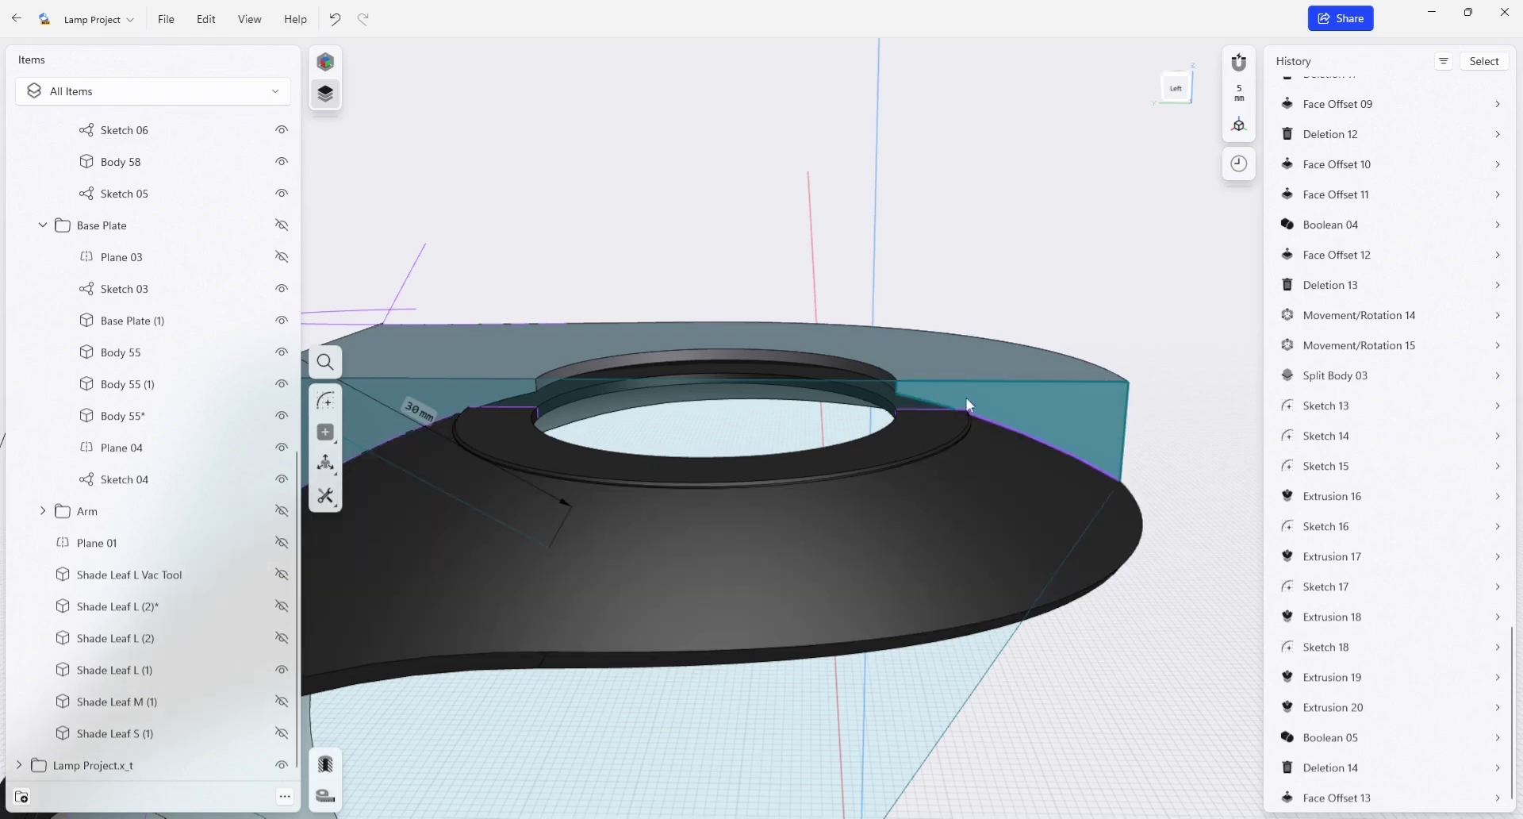
mouse_move(960, 424)
right_mouse_down()
mouse_move(1017, 440)
mouse_move(995, 457)
mouse_move(990, 431)
mouse_move(969, 446)
right_mouse_up()
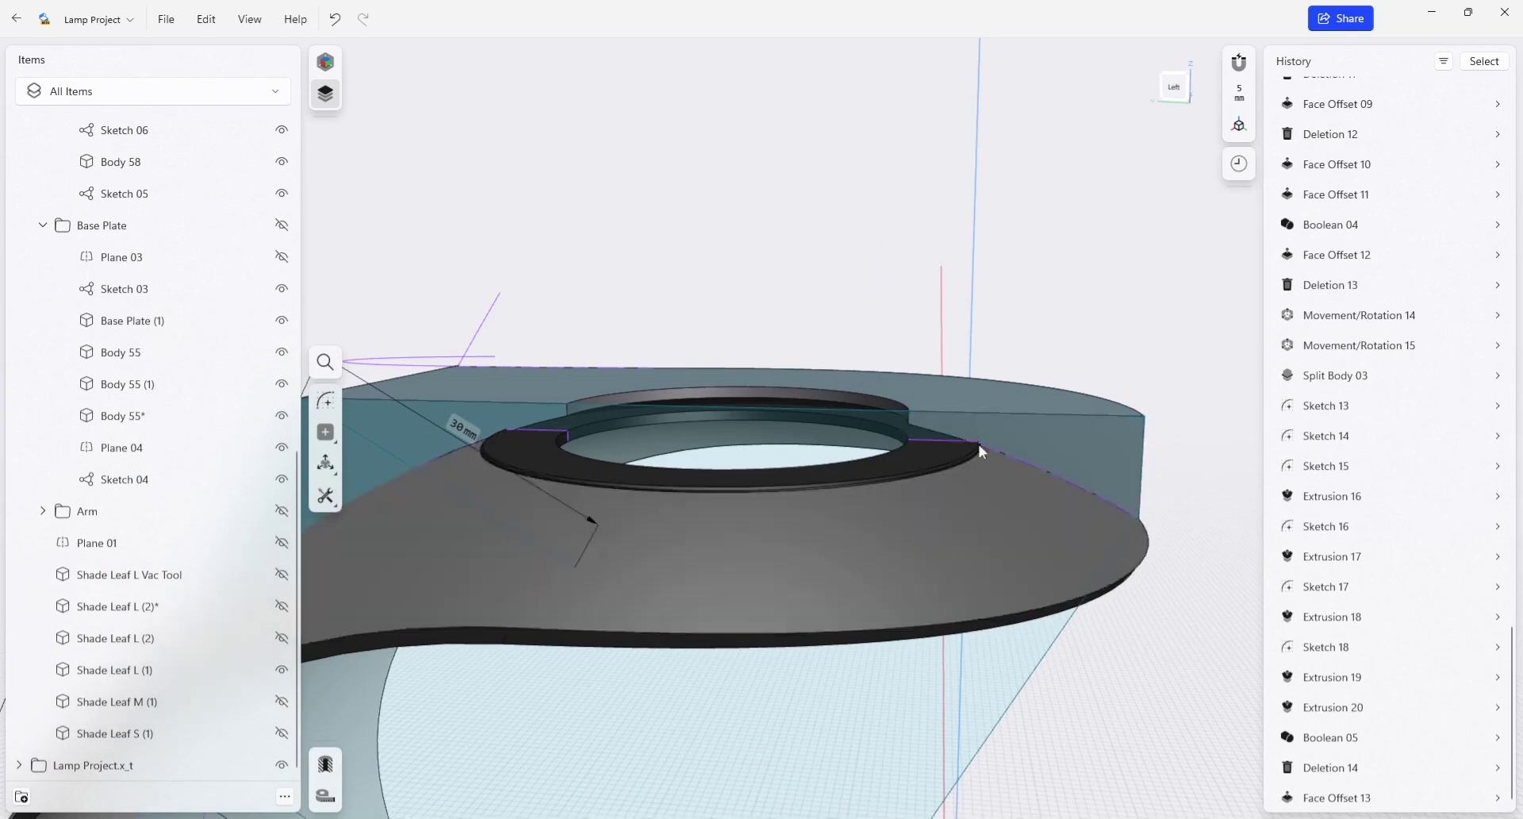
mouse_move(980, 432)
right_mouse_down()
mouse_move(984, 450)
mouse_move(953, 420)
mouse_move(902, 446)
mouse_move(898, 423)
mouse_move(1011, 459)
mouse_move(912, 412)
right_mouse_up()
scroll(987, 453, "up", 3)
scroll(987, 446, "up", 3)
scroll(954, 420, "down", 2)
scroll(936, 425, "down", 3)
scroll(936, 425, "down", 3)
scroll(873, 397, "up", 2)
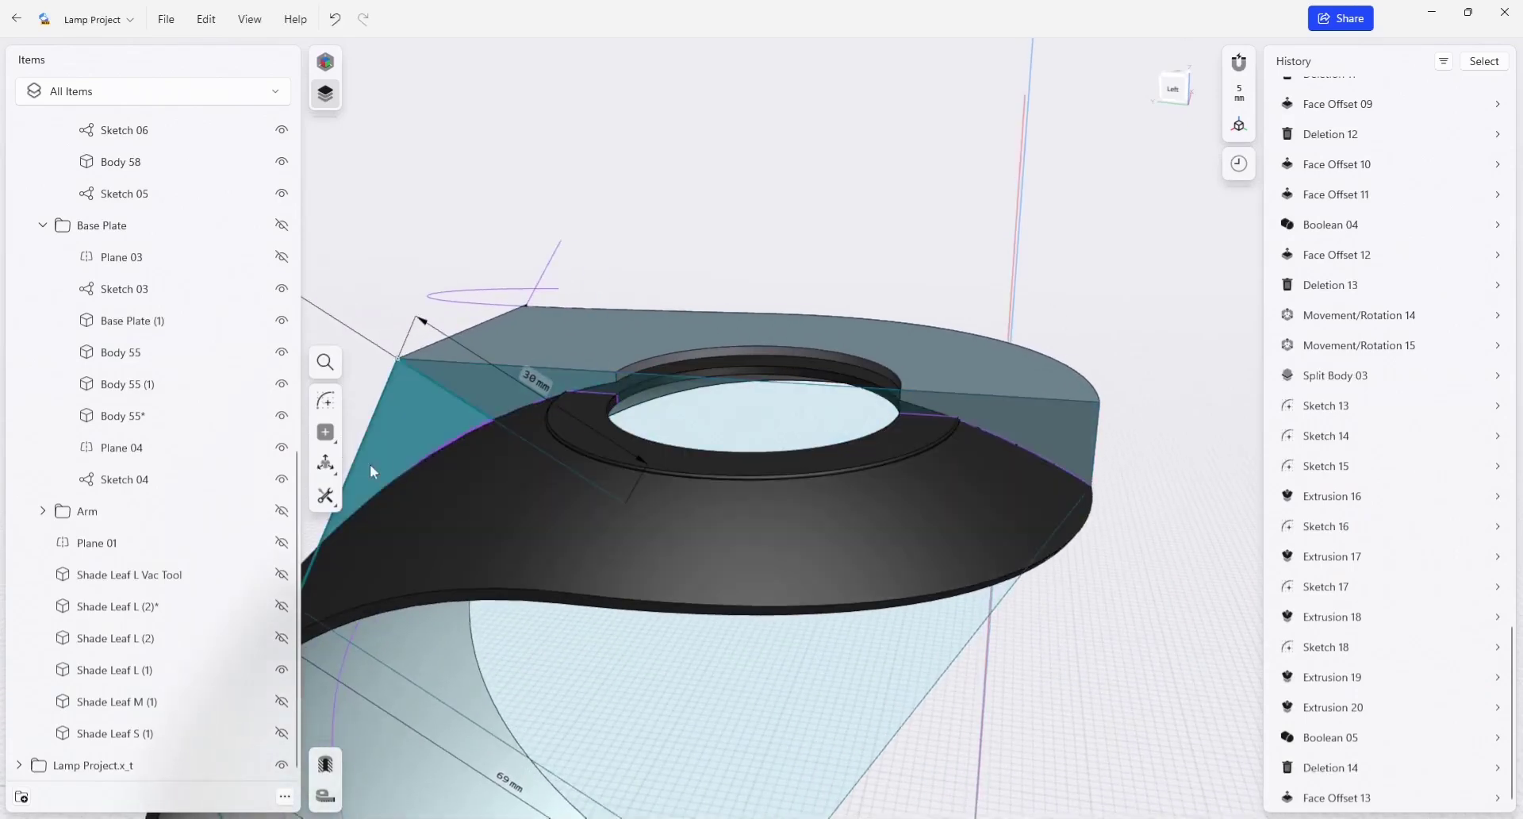
Create Axis 01 through the hole's inner wall using the Cylindrical/Conical type.
left_click(325, 432)
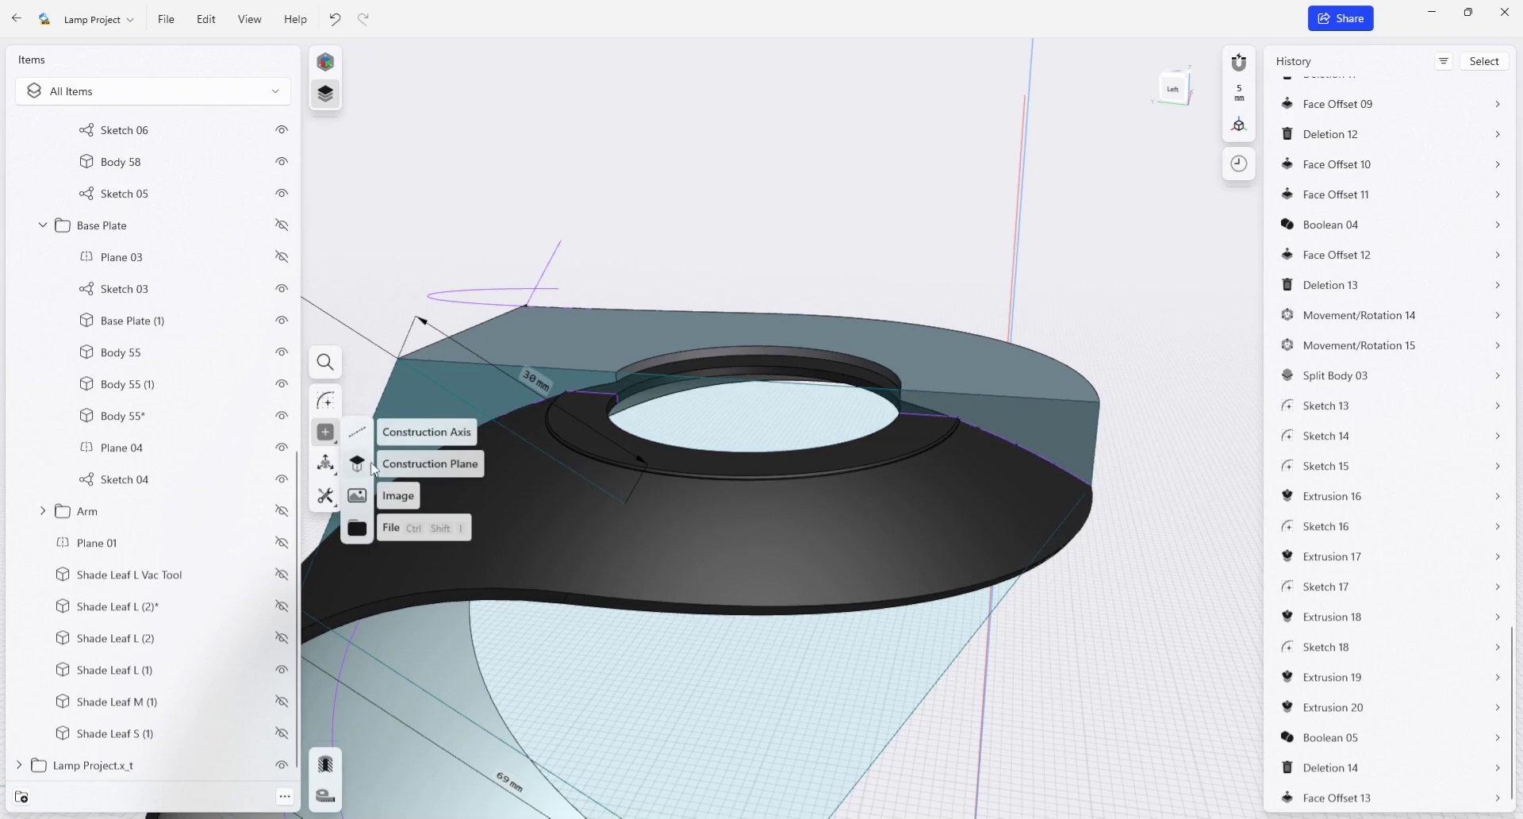
left_click(380, 432)
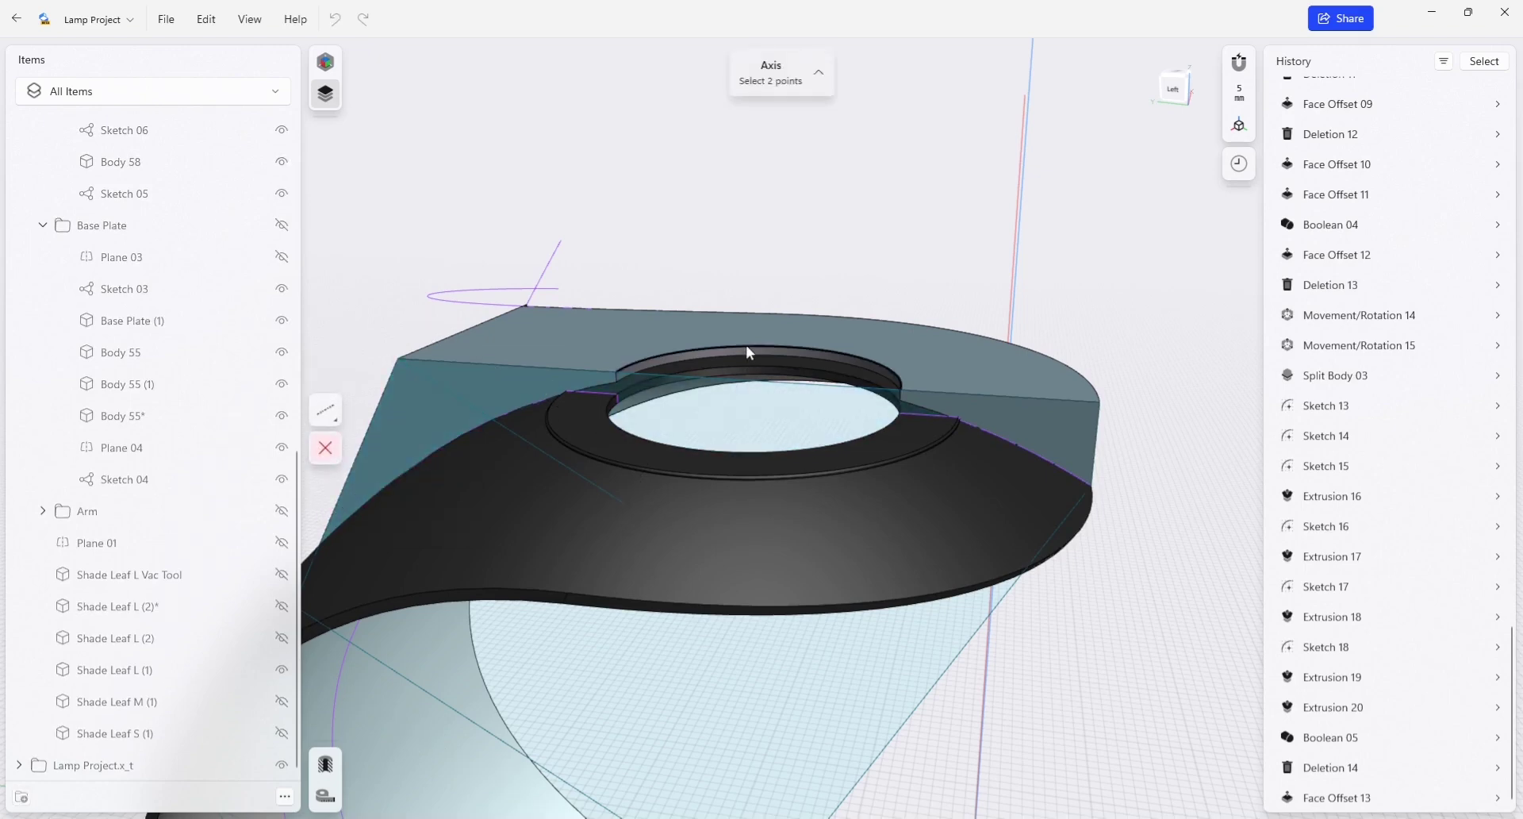
left_click(746, 349)
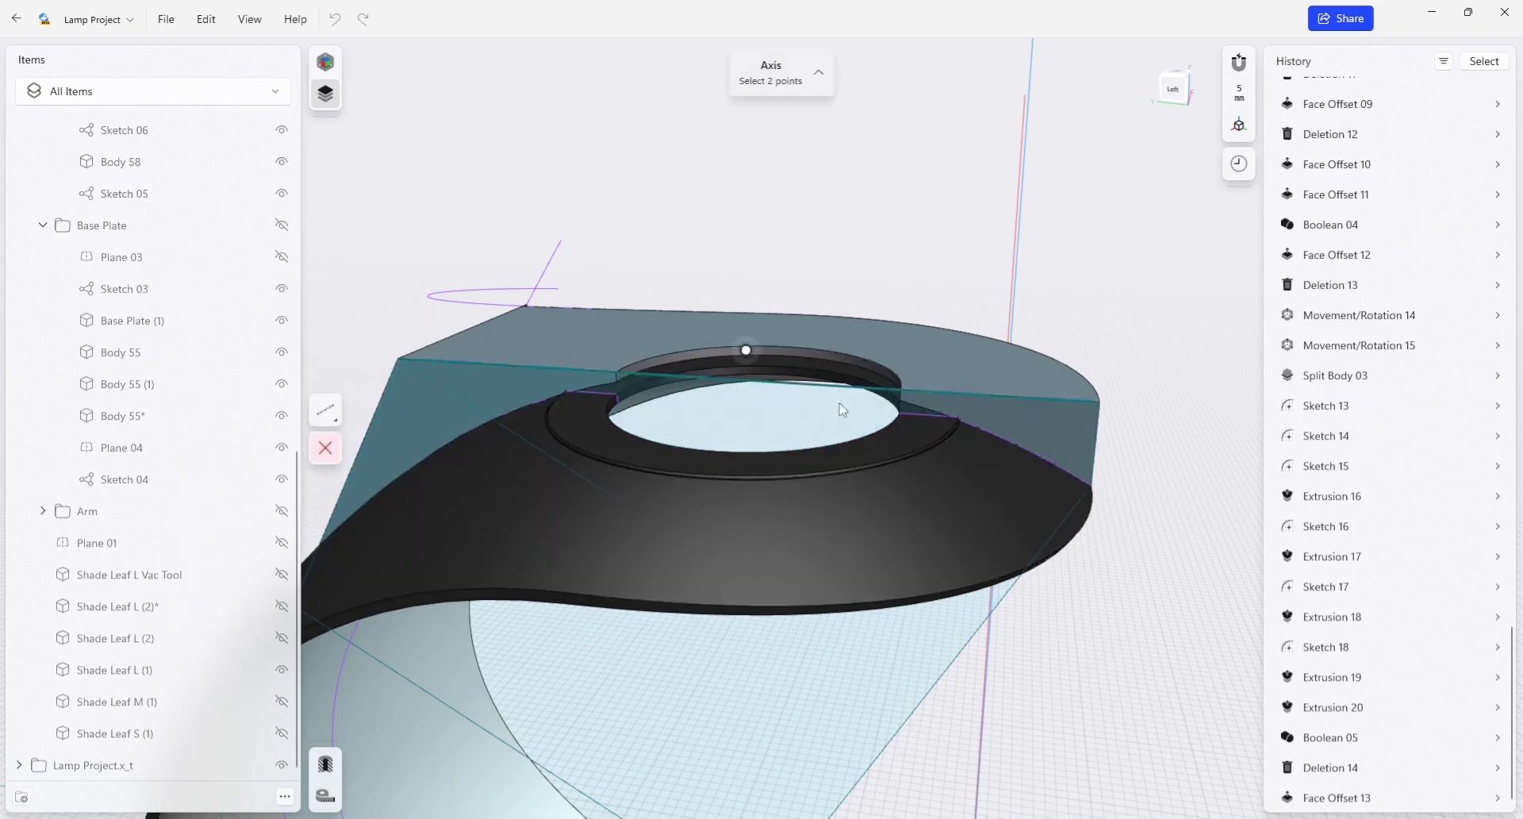
right_click_drag(855, 352, 780, 423)
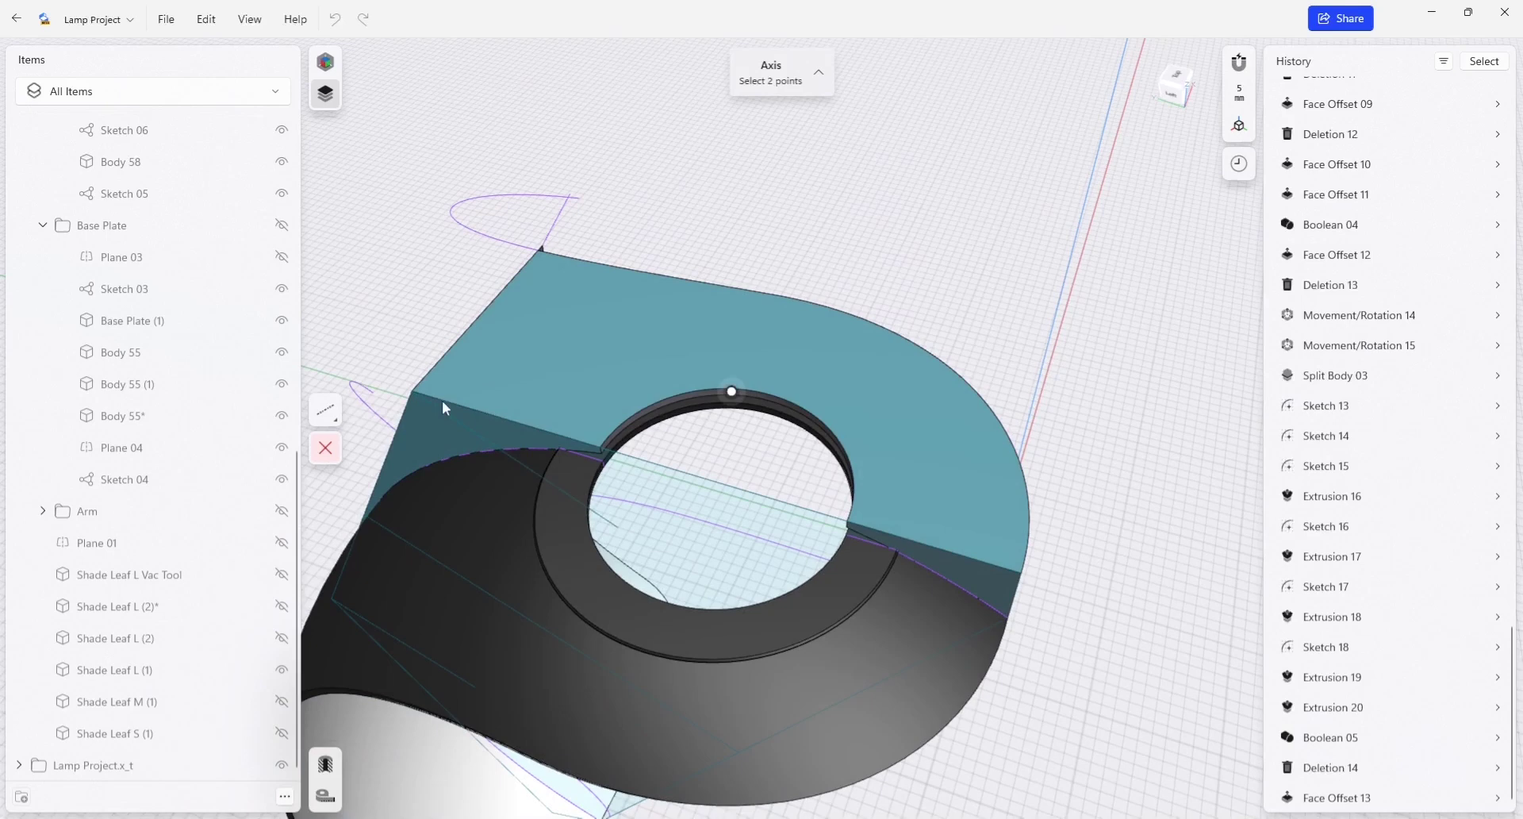
left_click(342, 419)
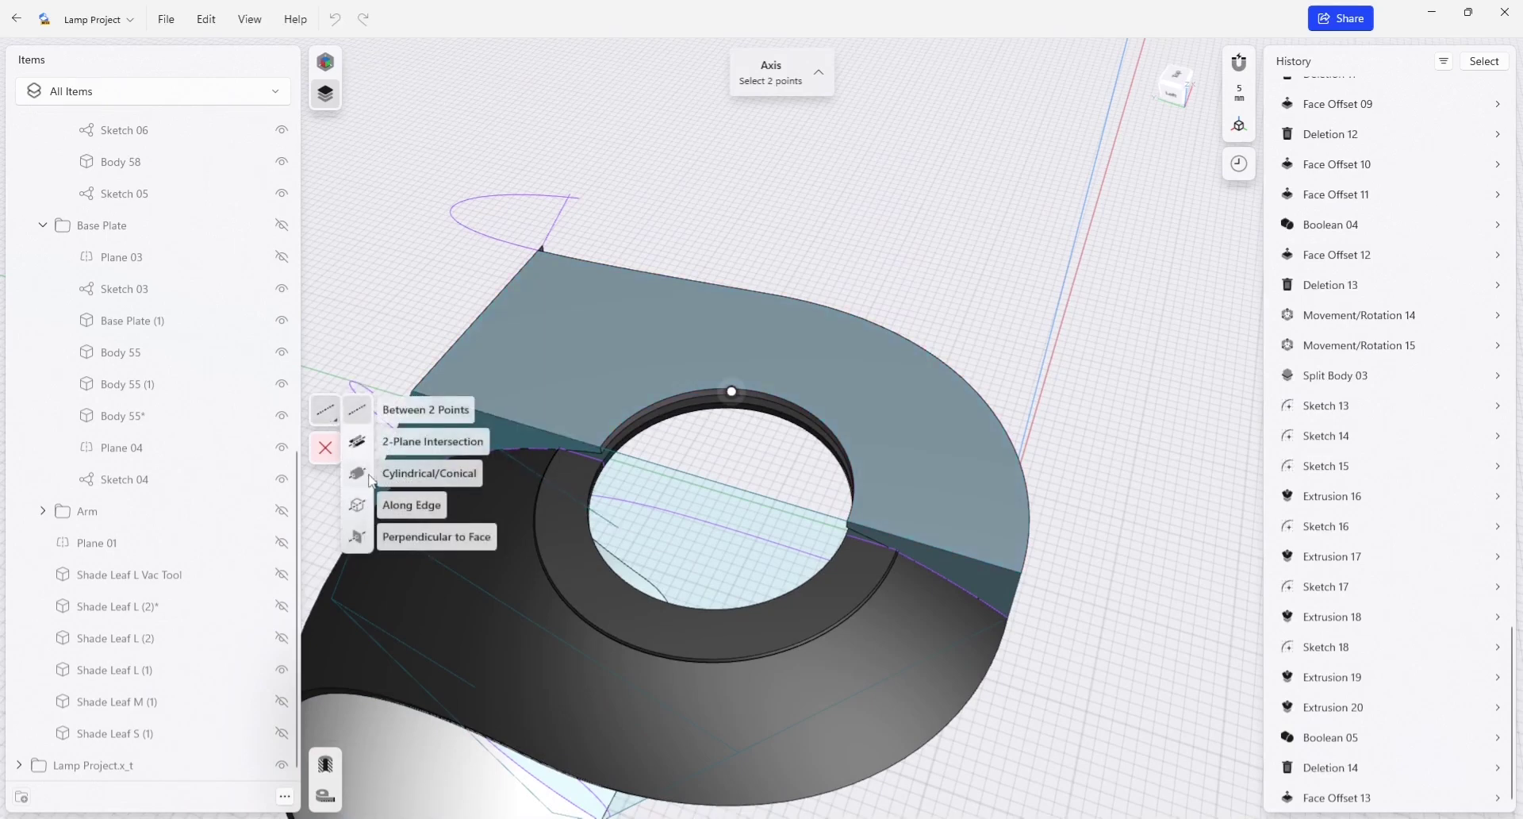
left_click(372, 476)
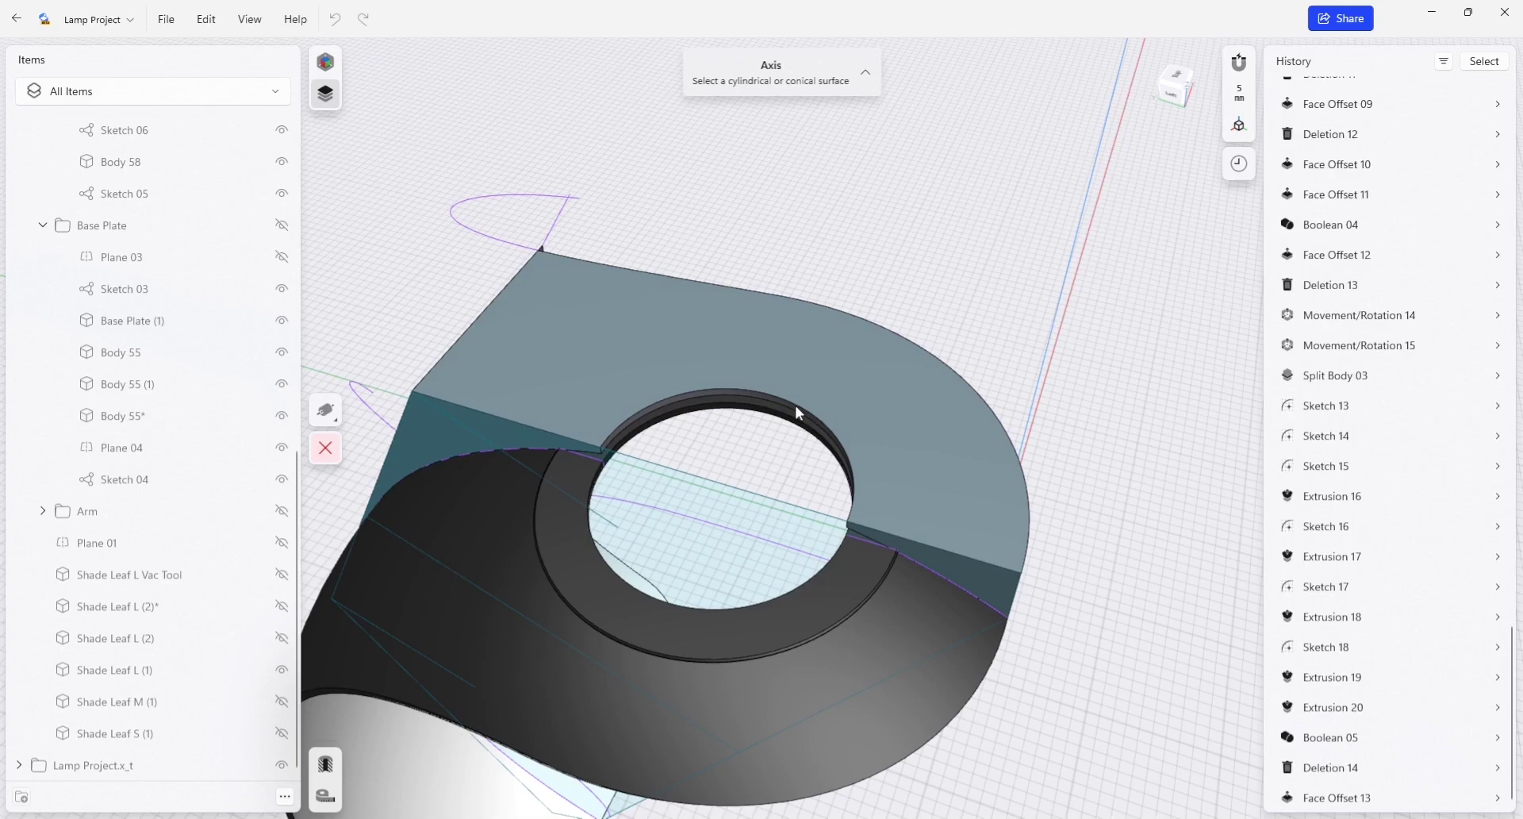
mouse_move(795, 406)
right_mouse_down()
mouse_move(755, 425)
mouse_move(742, 405)
mouse_move(752, 379)
right_mouse_up()
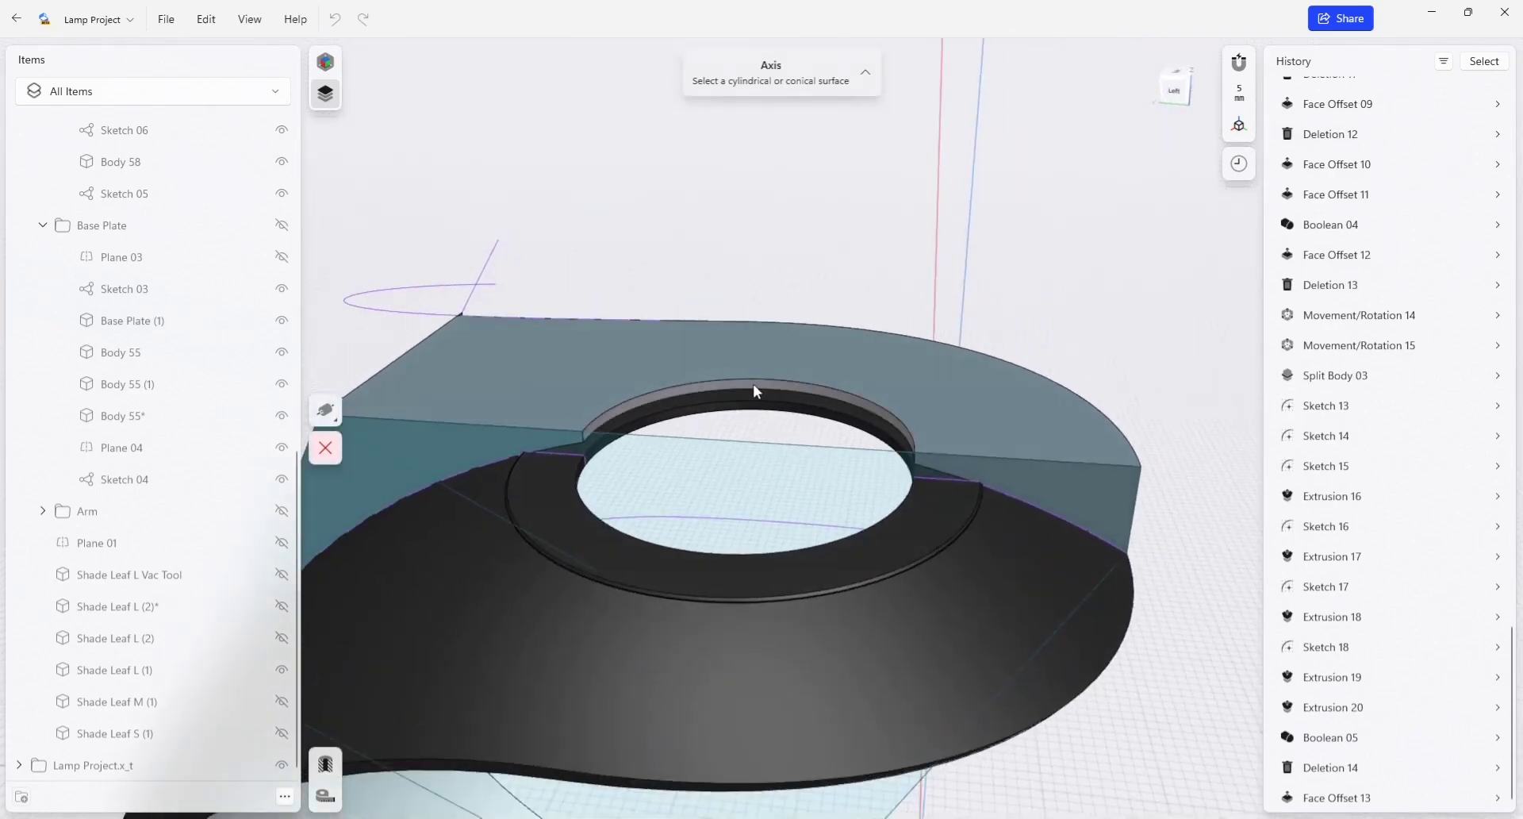
left_click(754, 391)
mouse_move(1092, 492)
right_mouse_down()
mouse_move(1022, 388)
mouse_move(977, 418)
mouse_move(965, 384)
right_mouse_up()
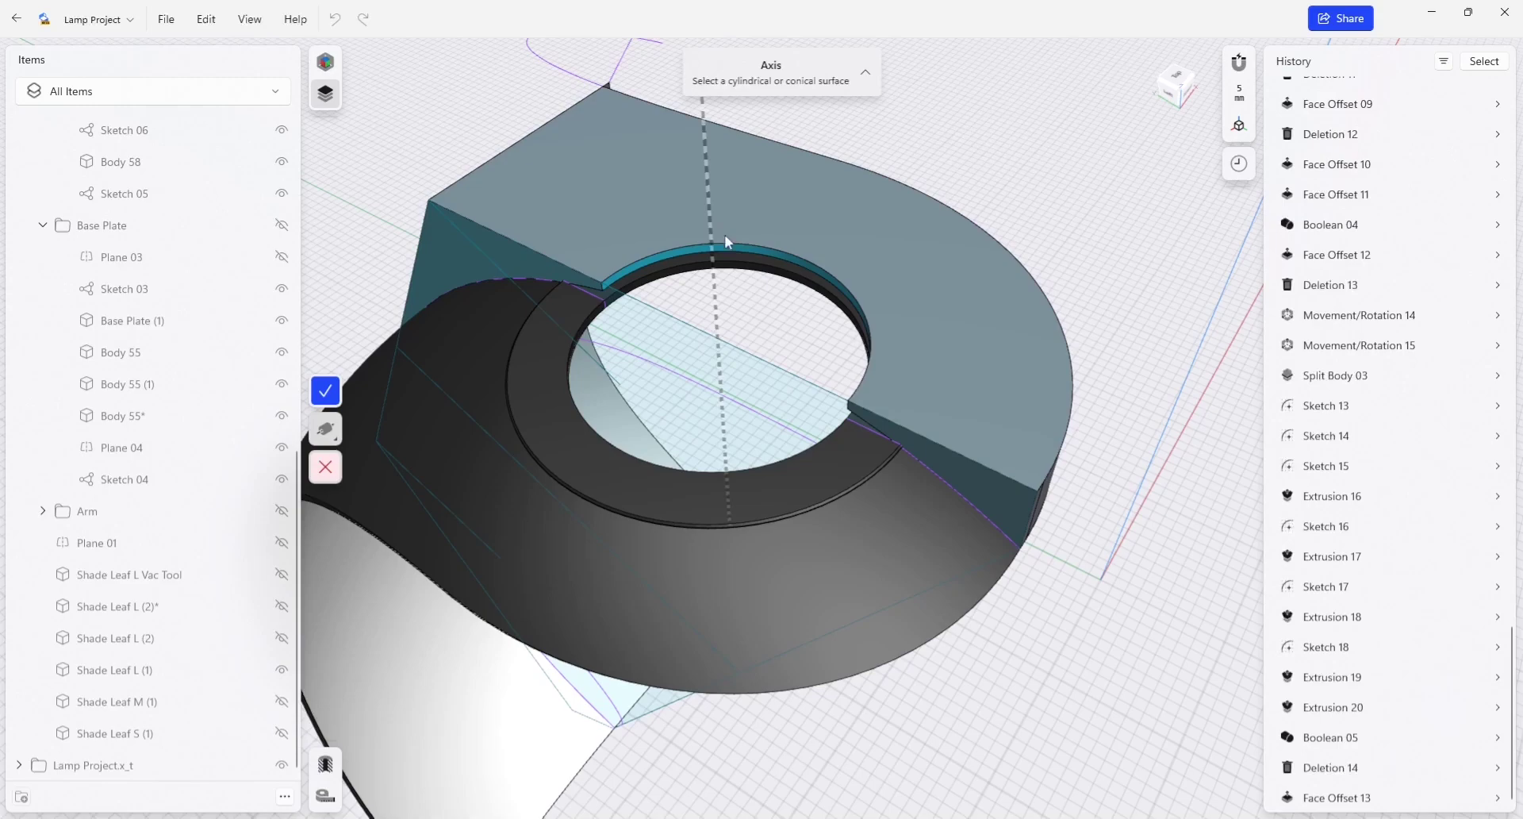
right_click_drag(747, 478, 737, 464)
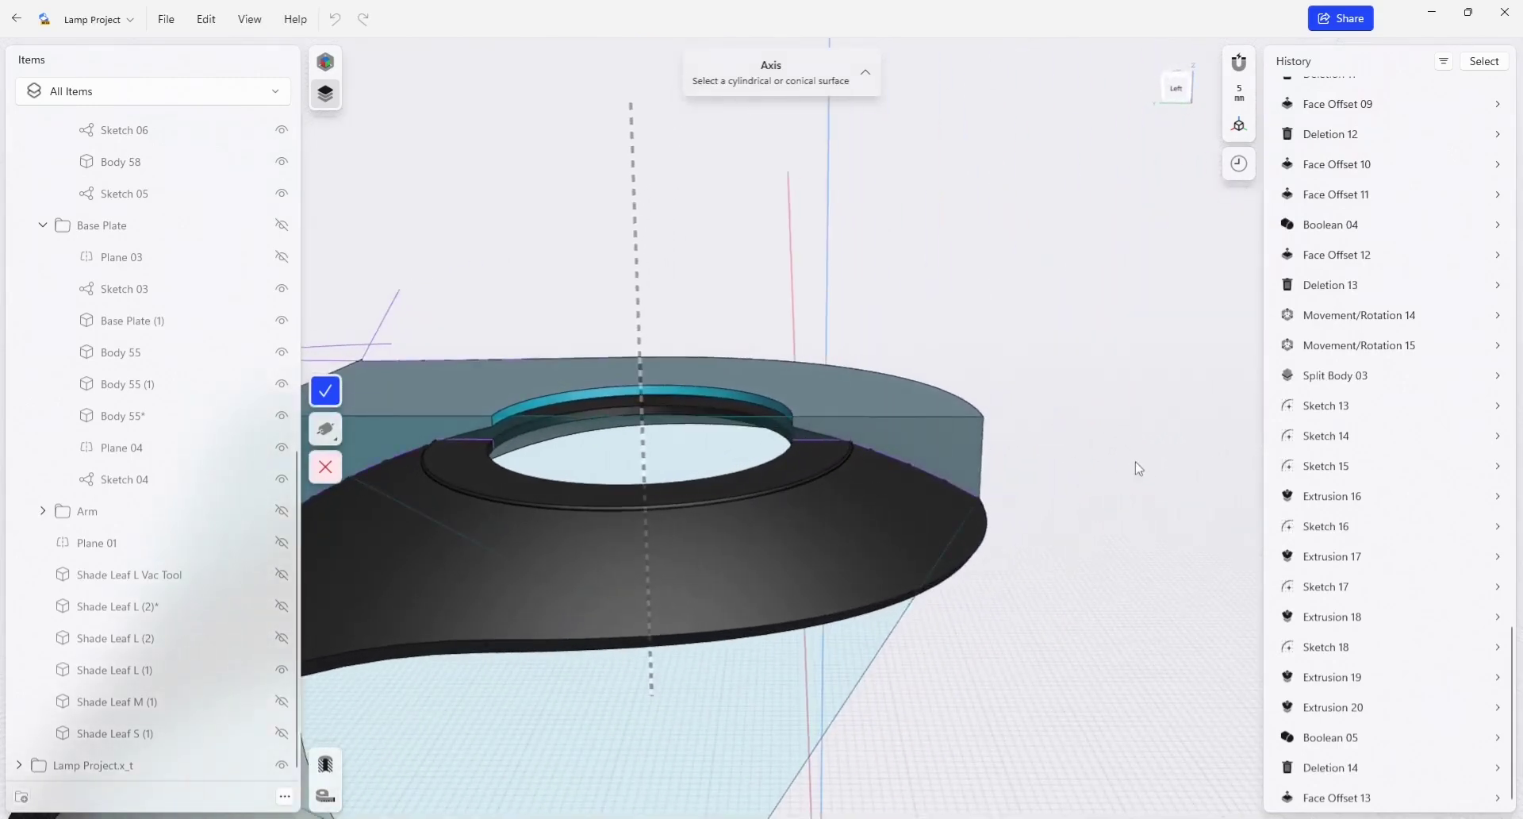
key("Return")
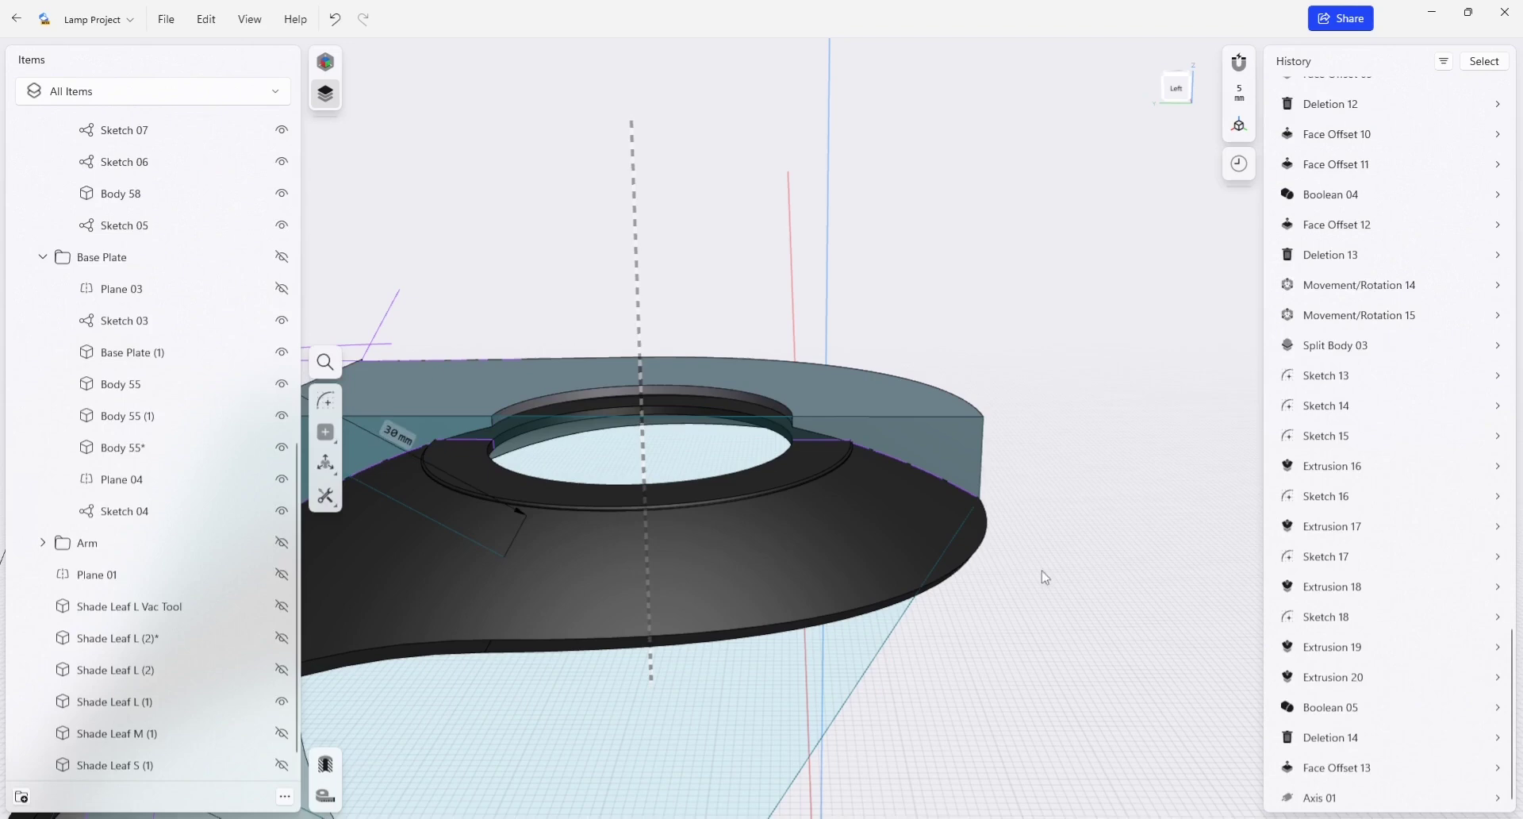
Sketch a roughly 2.2 mm circle at the notch corner on the ring's side face.
scroll(826, 449, "up", 2)
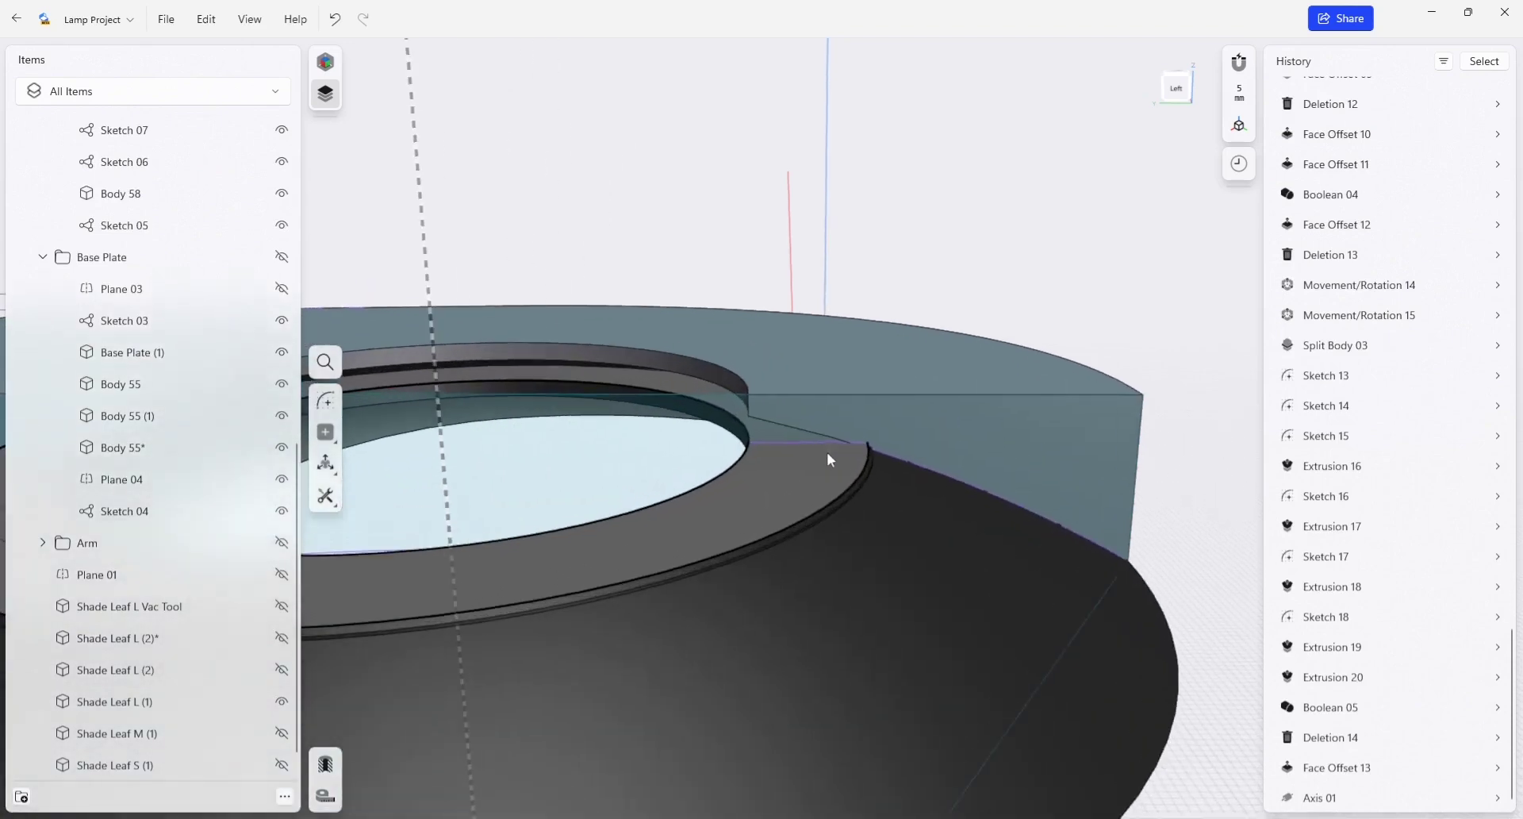
scroll(826, 449, "up", 3)
left_click(903, 441)
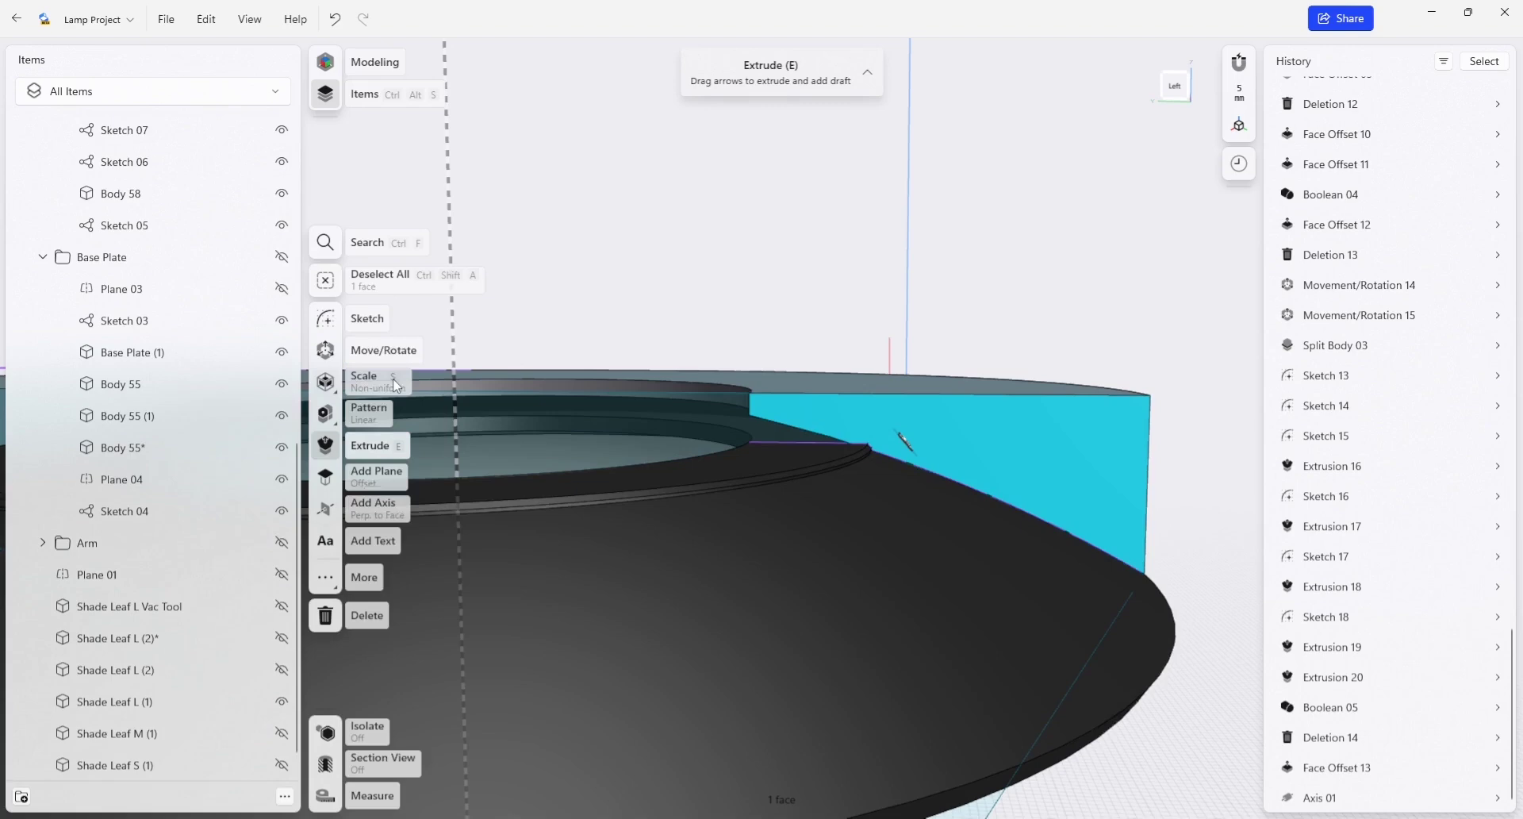
left_click(326, 321)
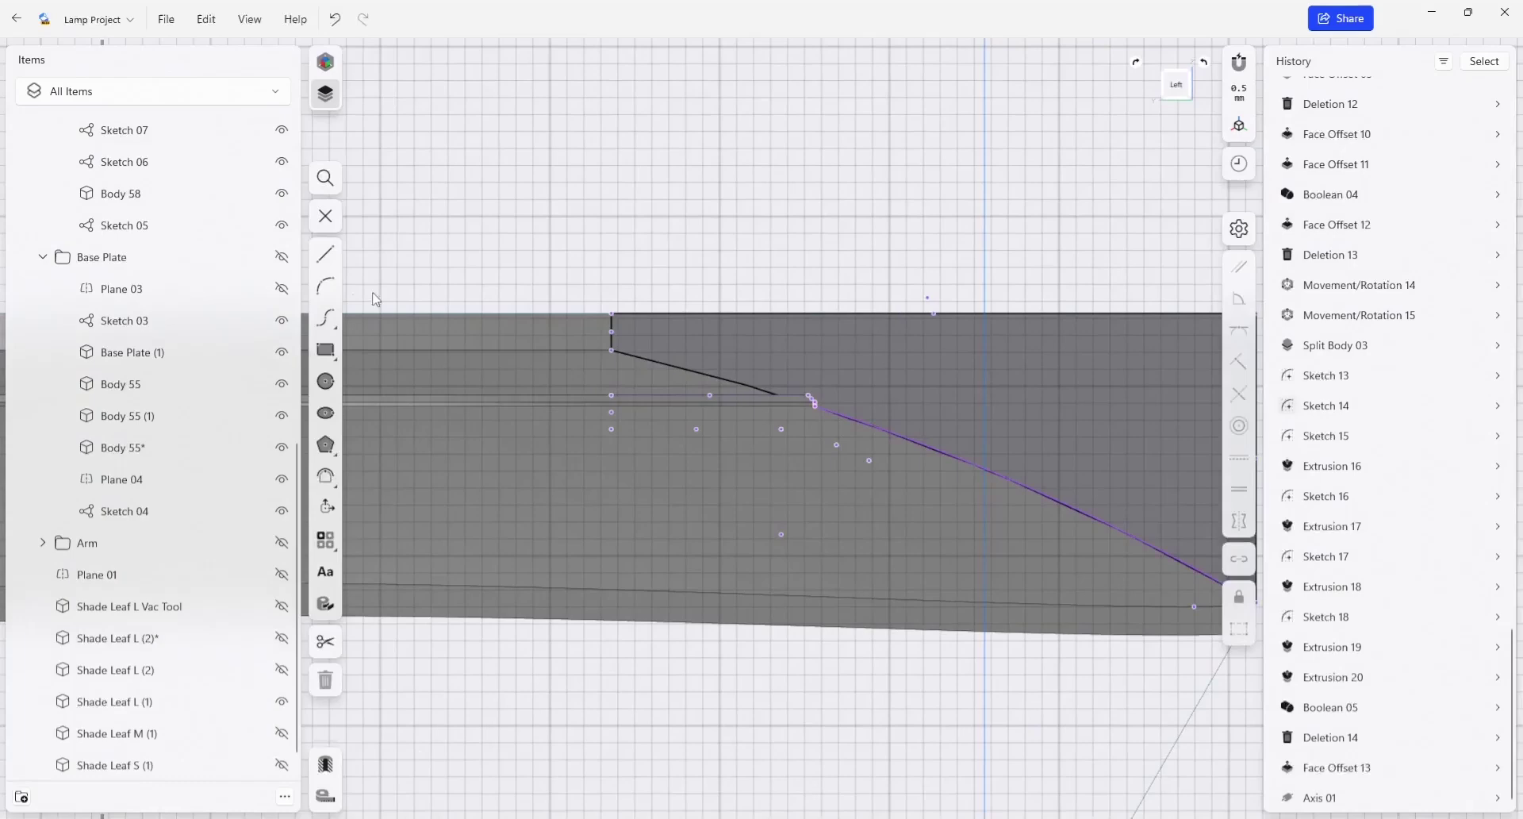
left_click(326, 381)
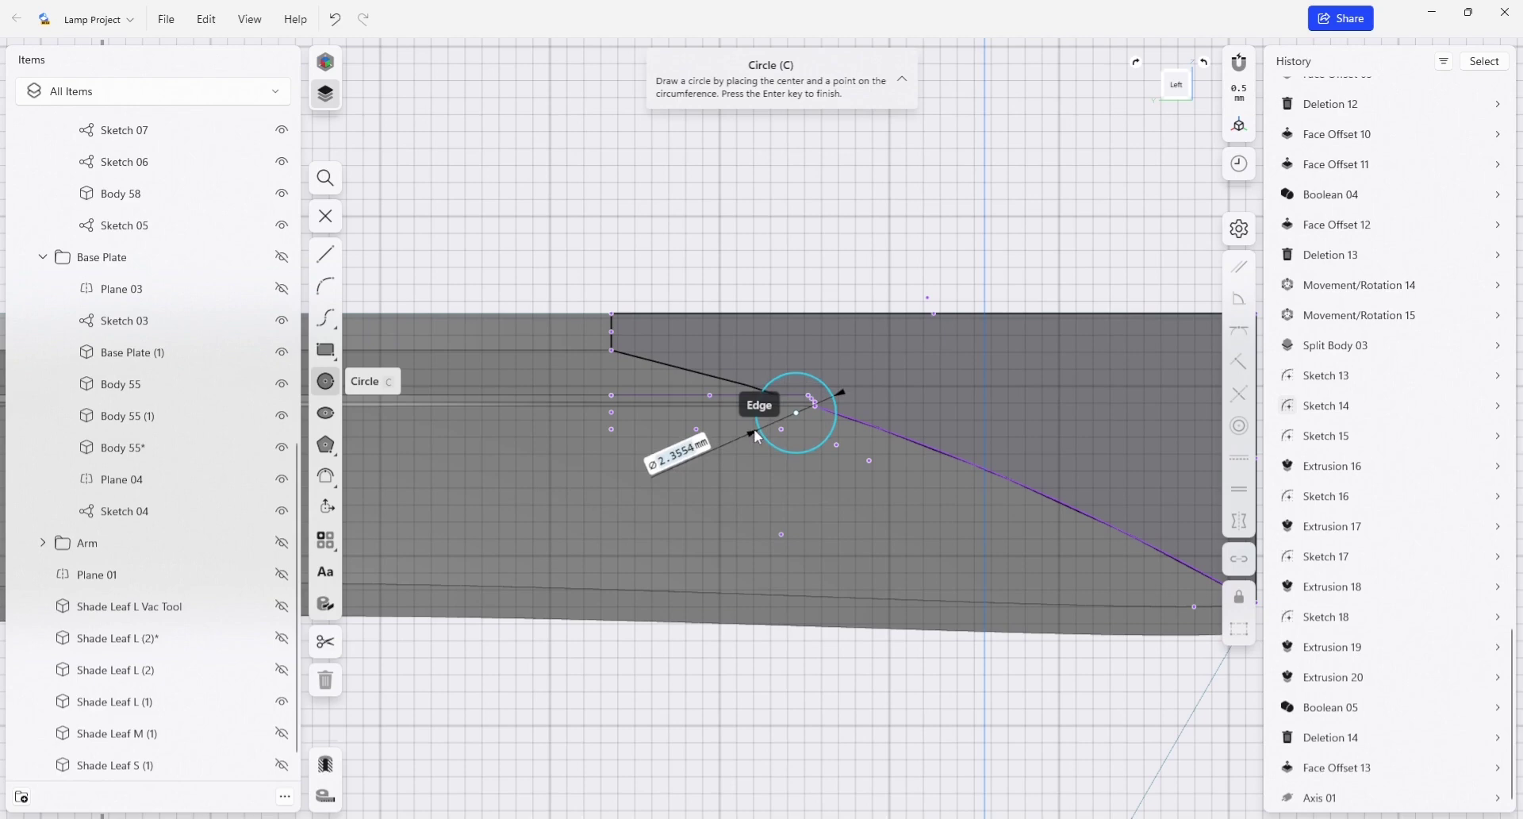
left_click(763, 431)
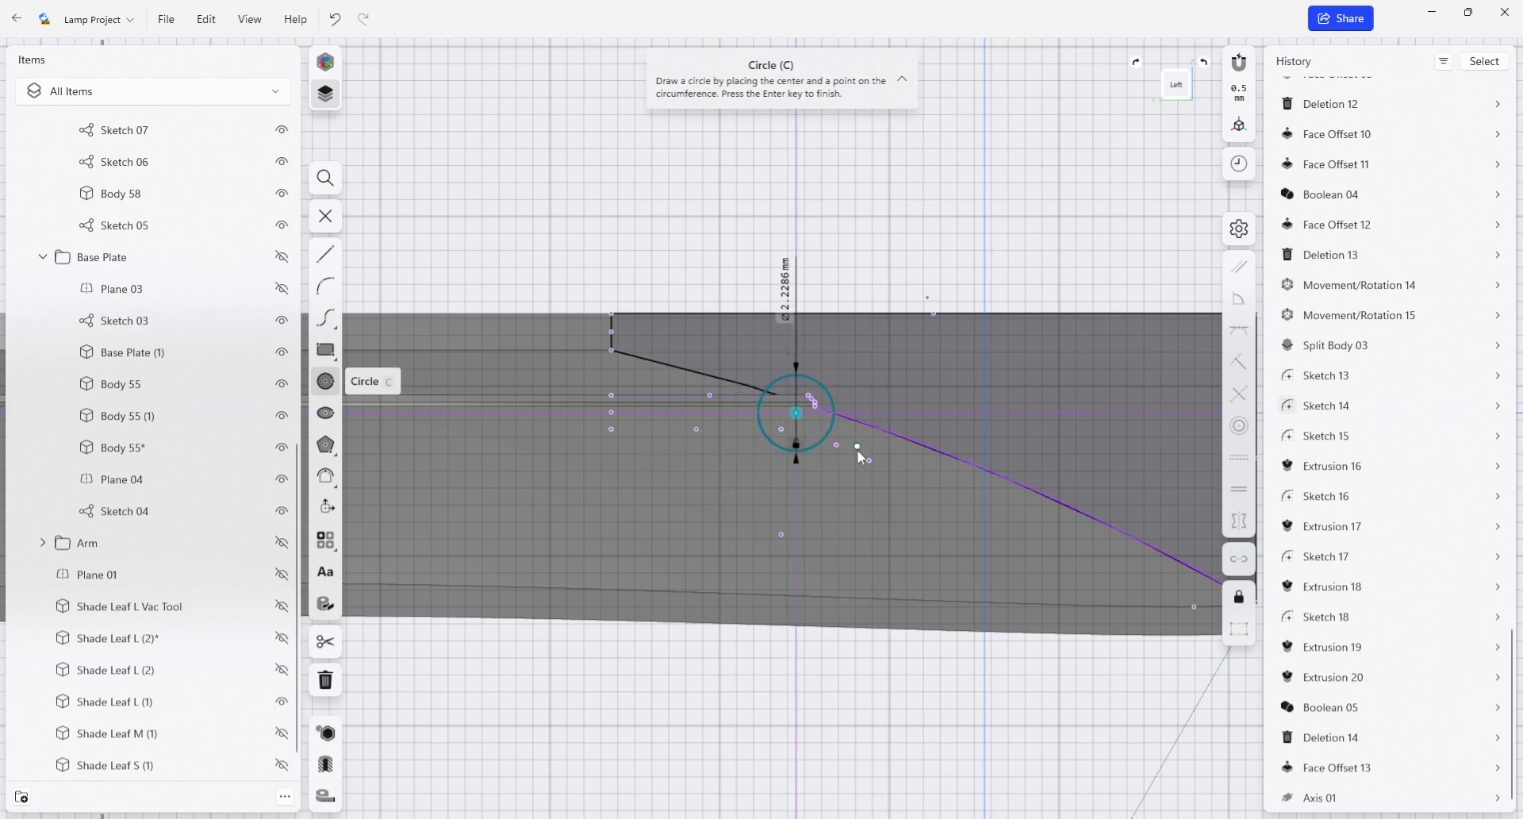
right_click_drag(760, 392, 733, 399)
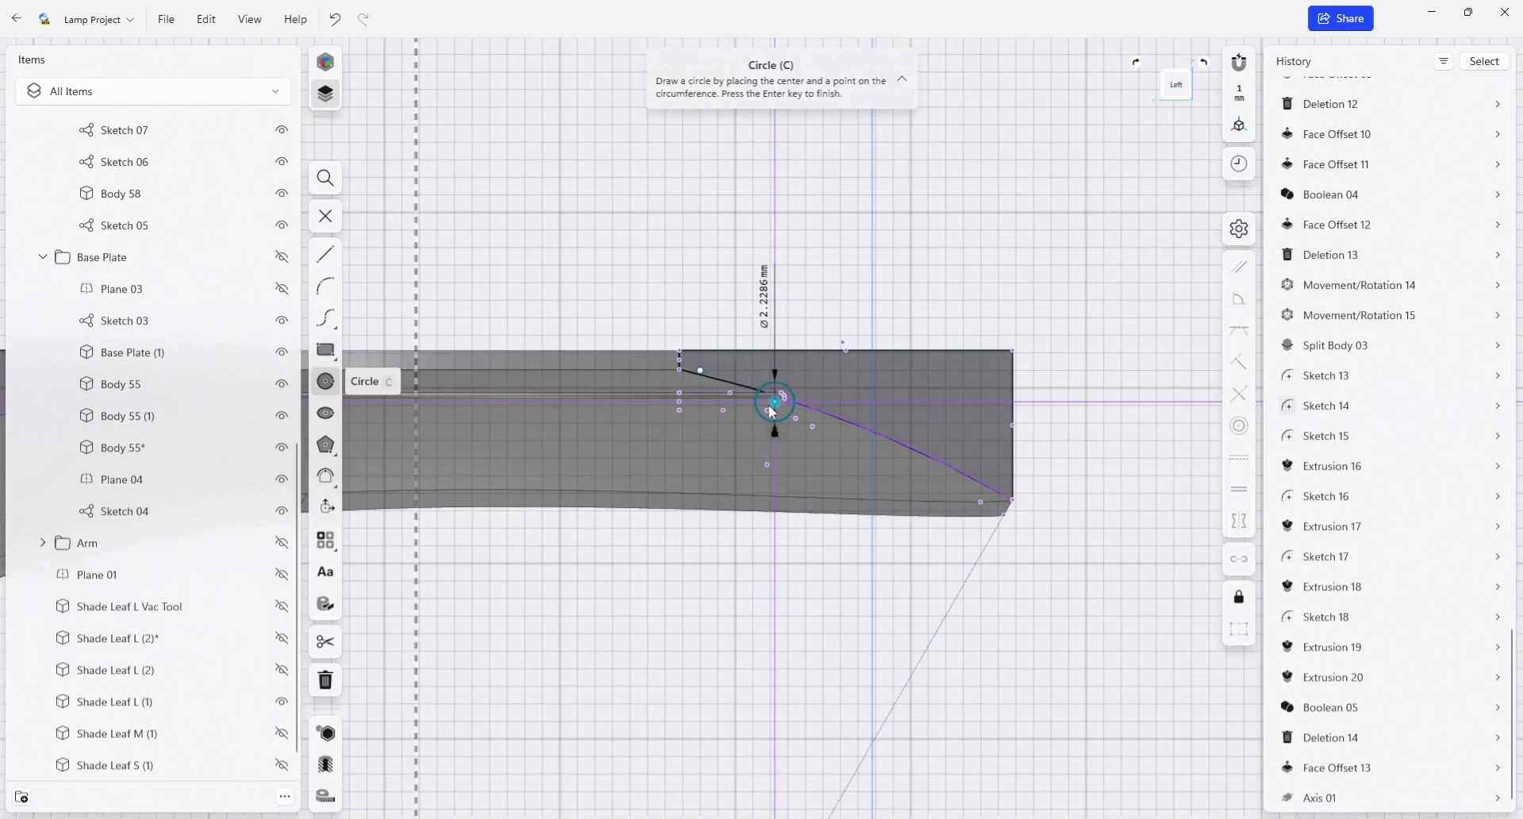
scroll(738, 397, "down", 3)
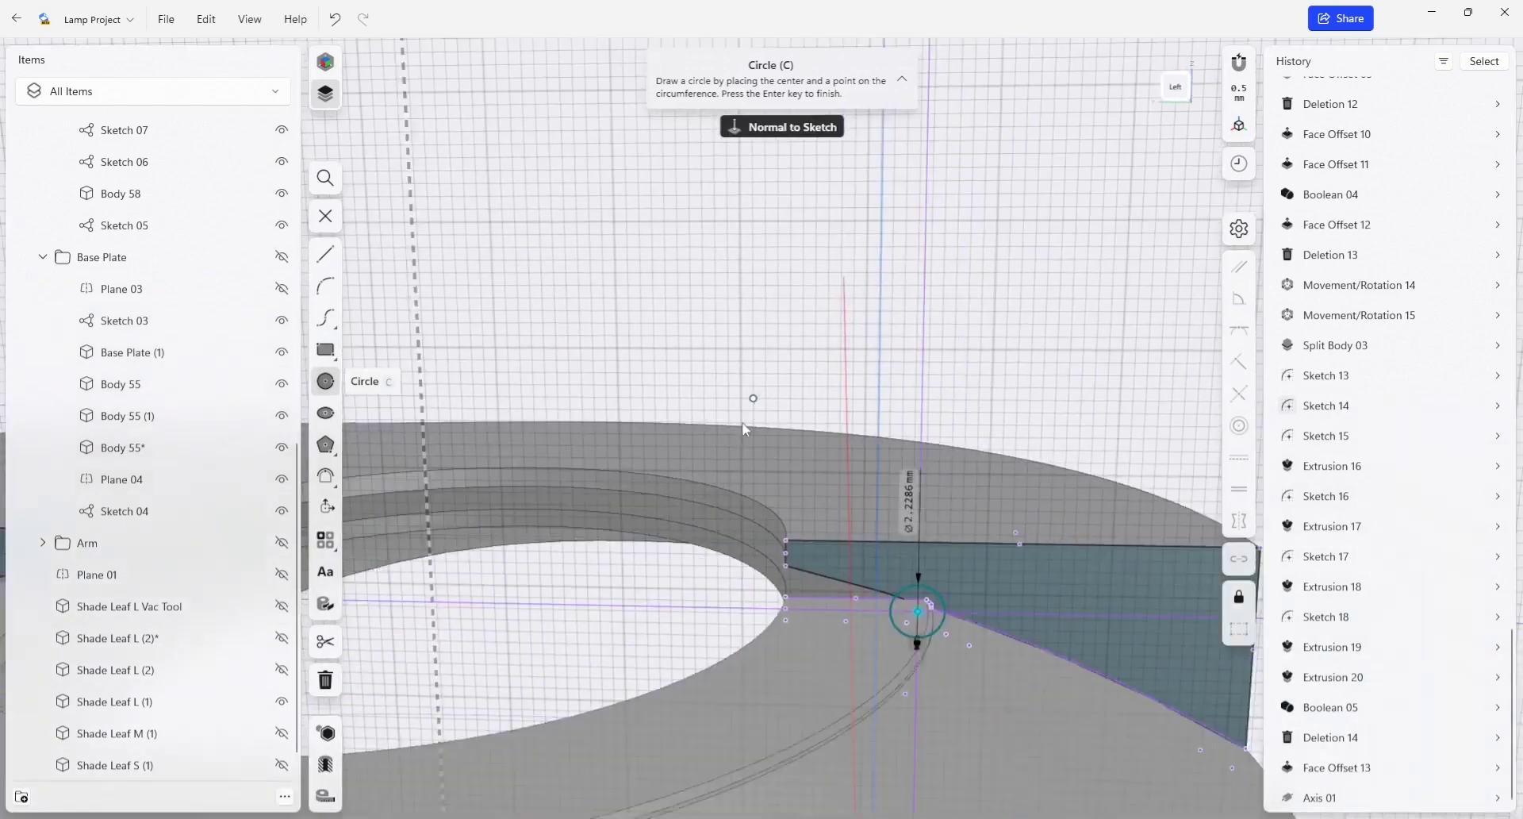
scroll(820, 512, "down", 2)
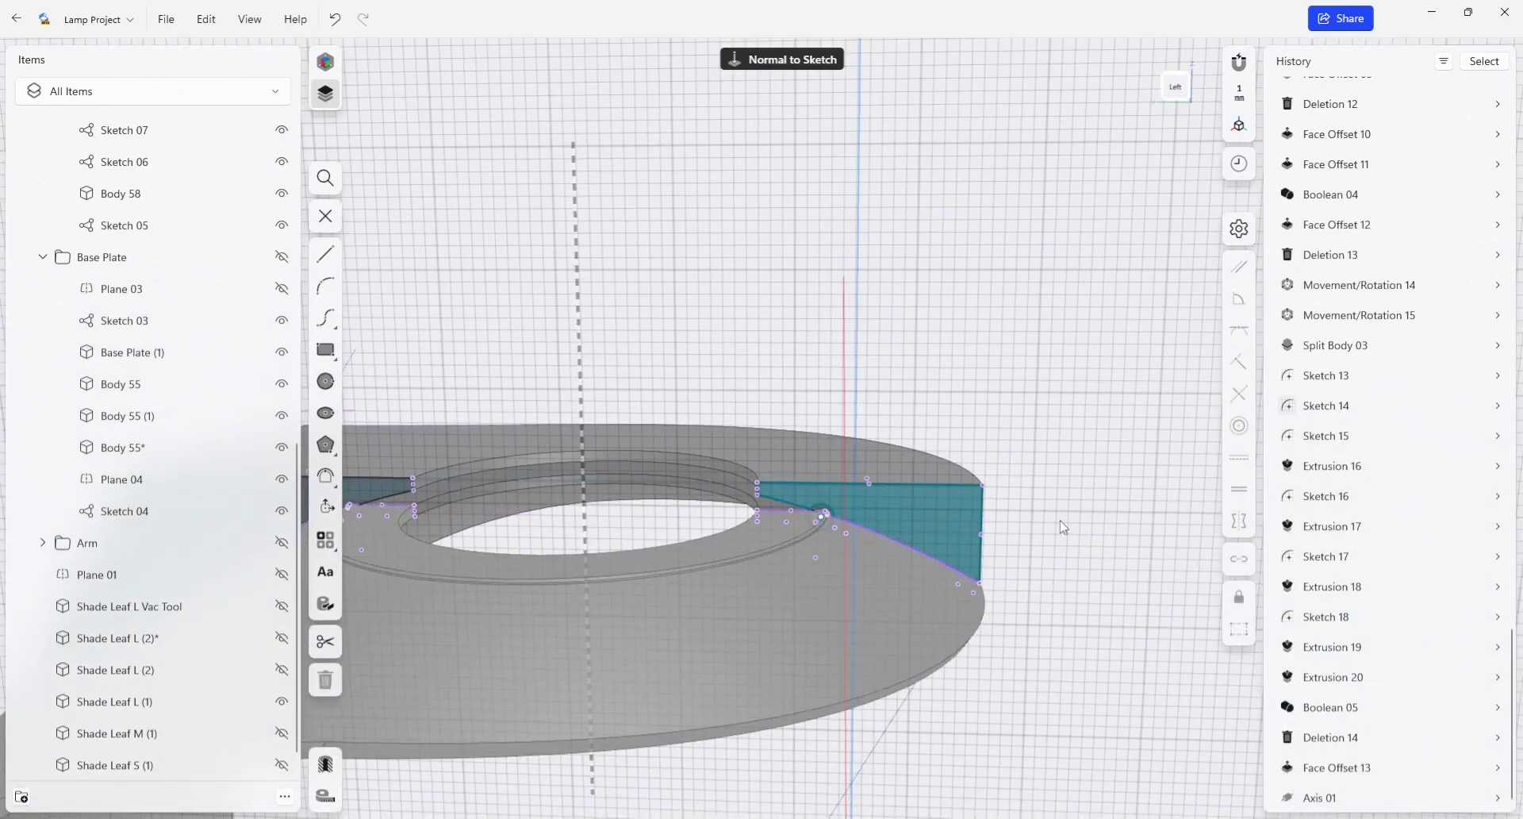
key("Escape")
left_click(830, 517)
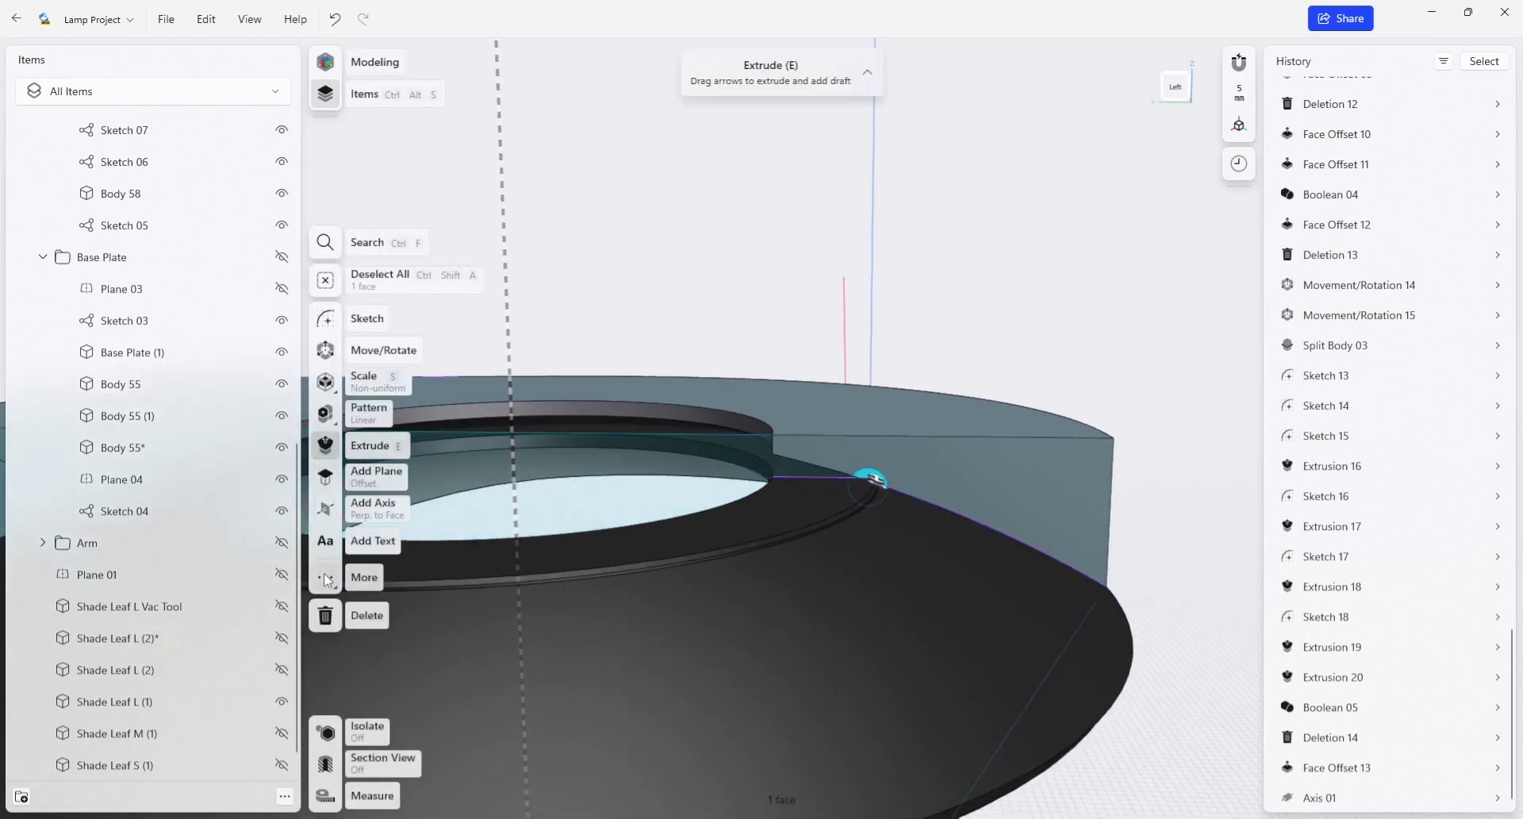
Revolve the small circle 360° around Axis 01 into a bead ring.
left_click(326, 578)
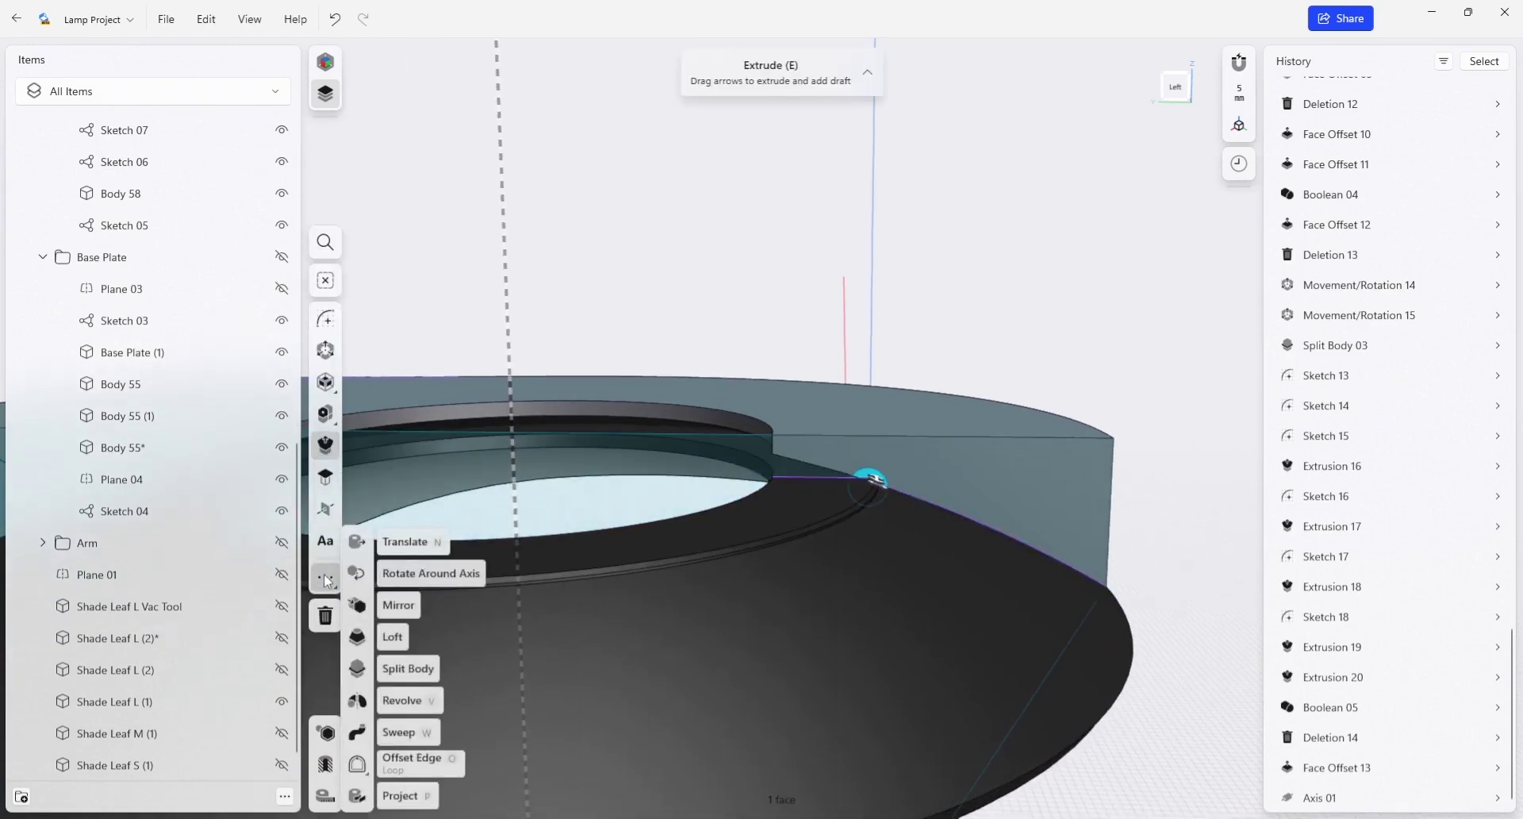
left_click(395, 706)
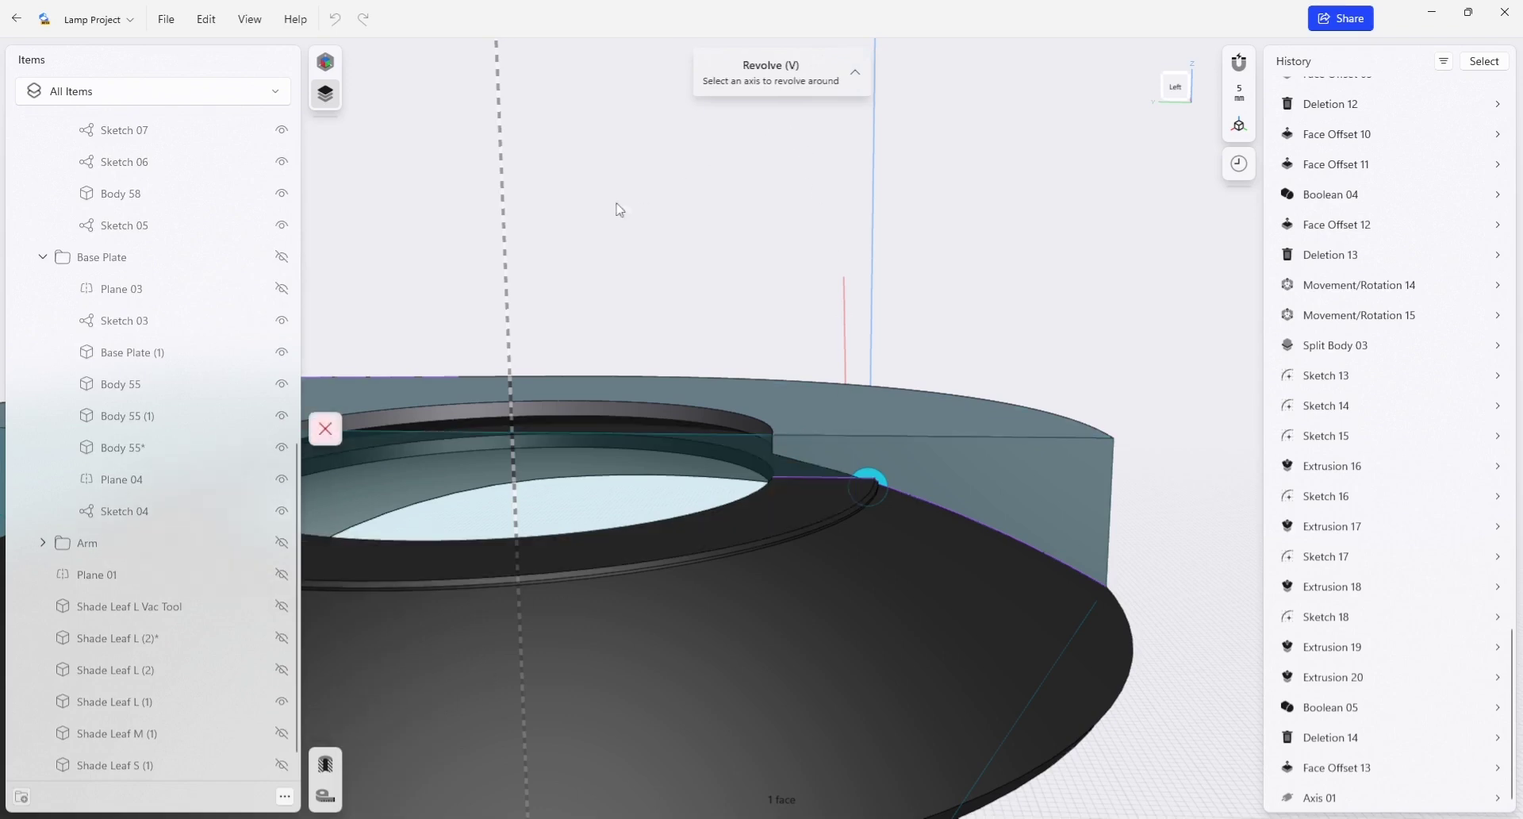
left_click(509, 268)
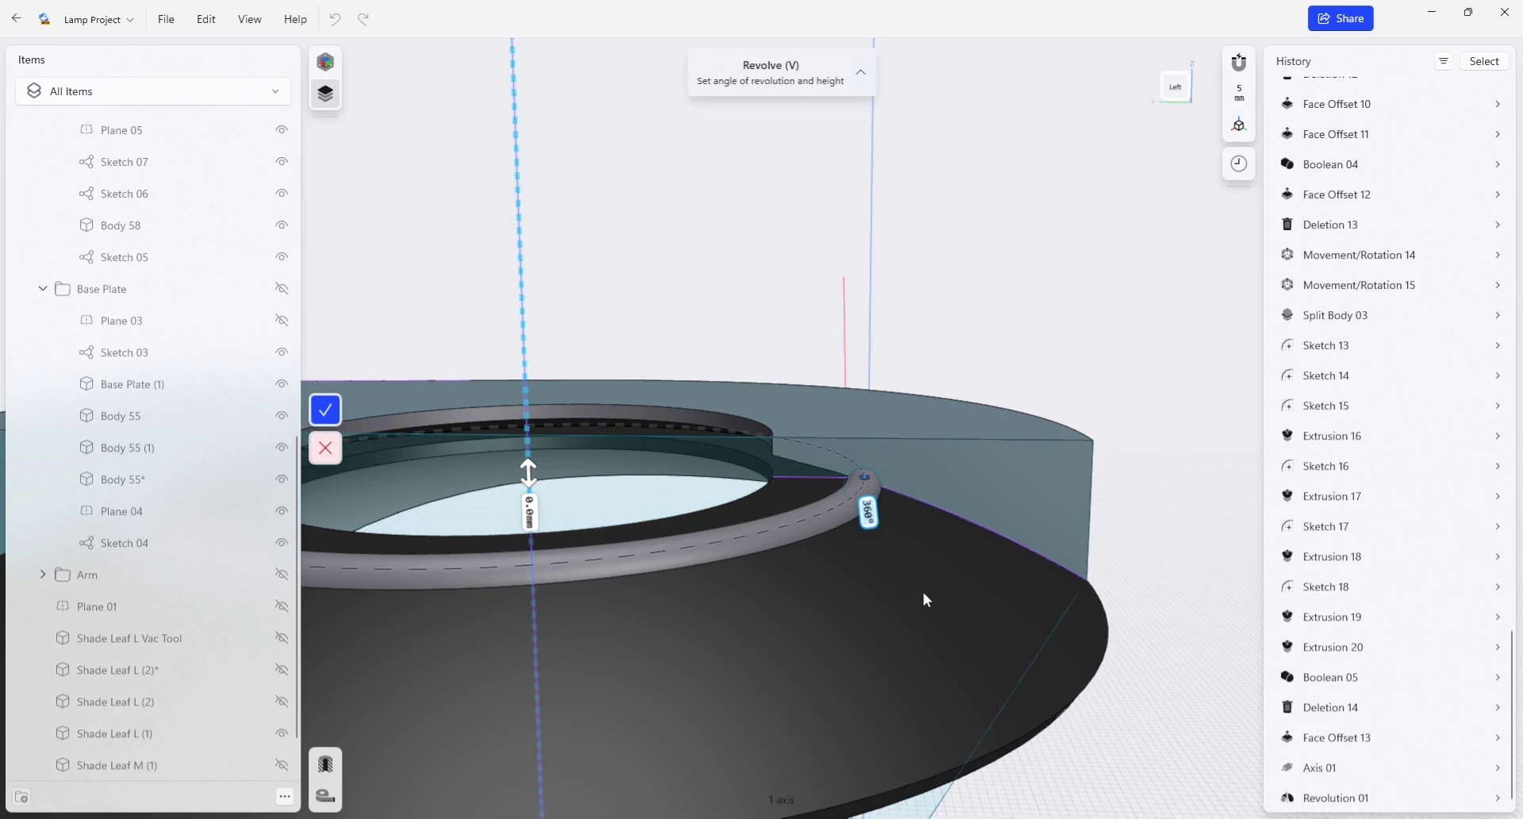
right_click_drag(879, 492, 856, 429)
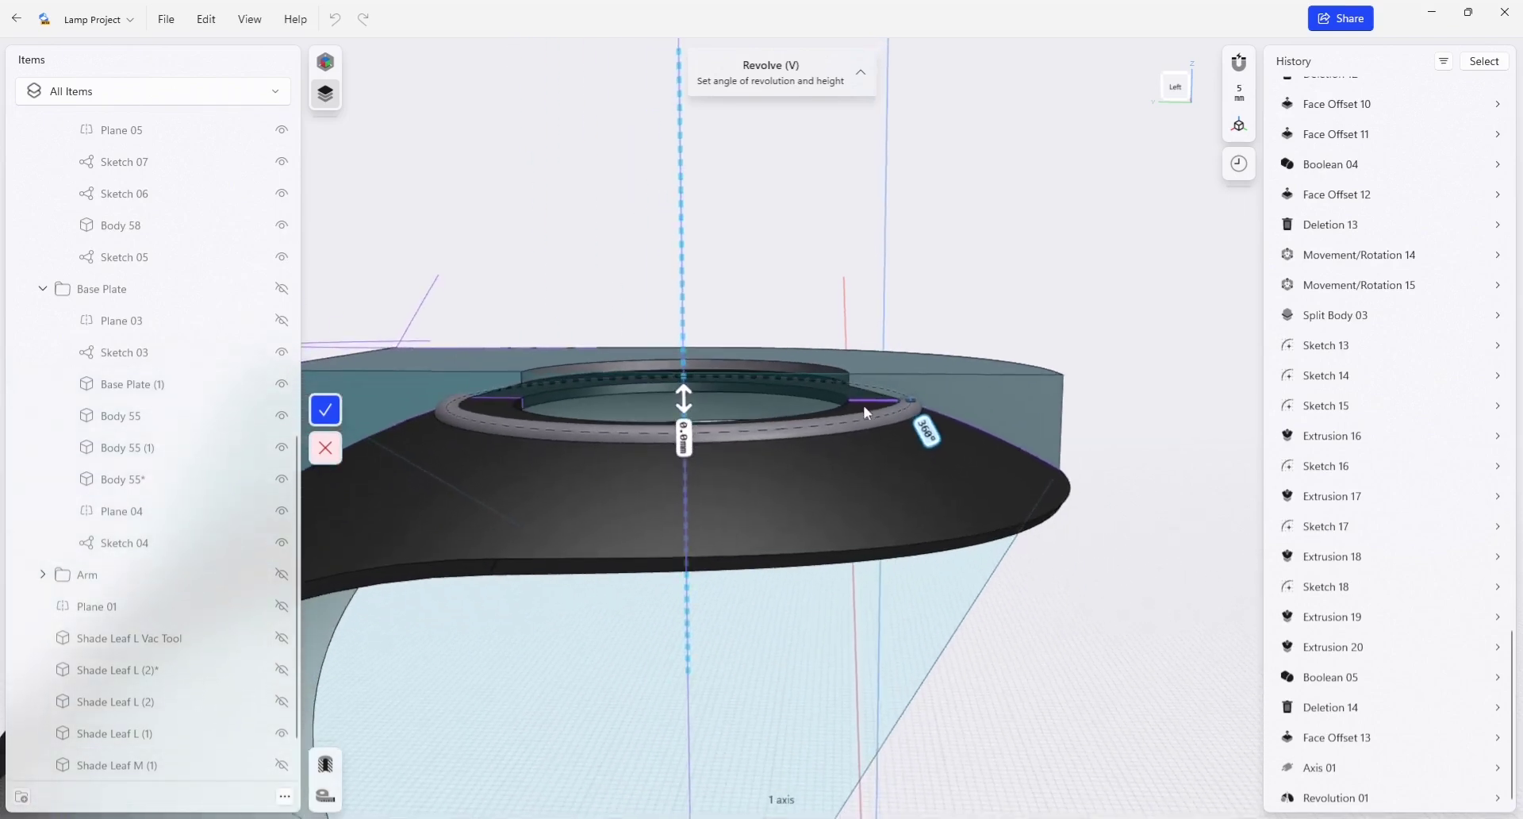
key("Return")
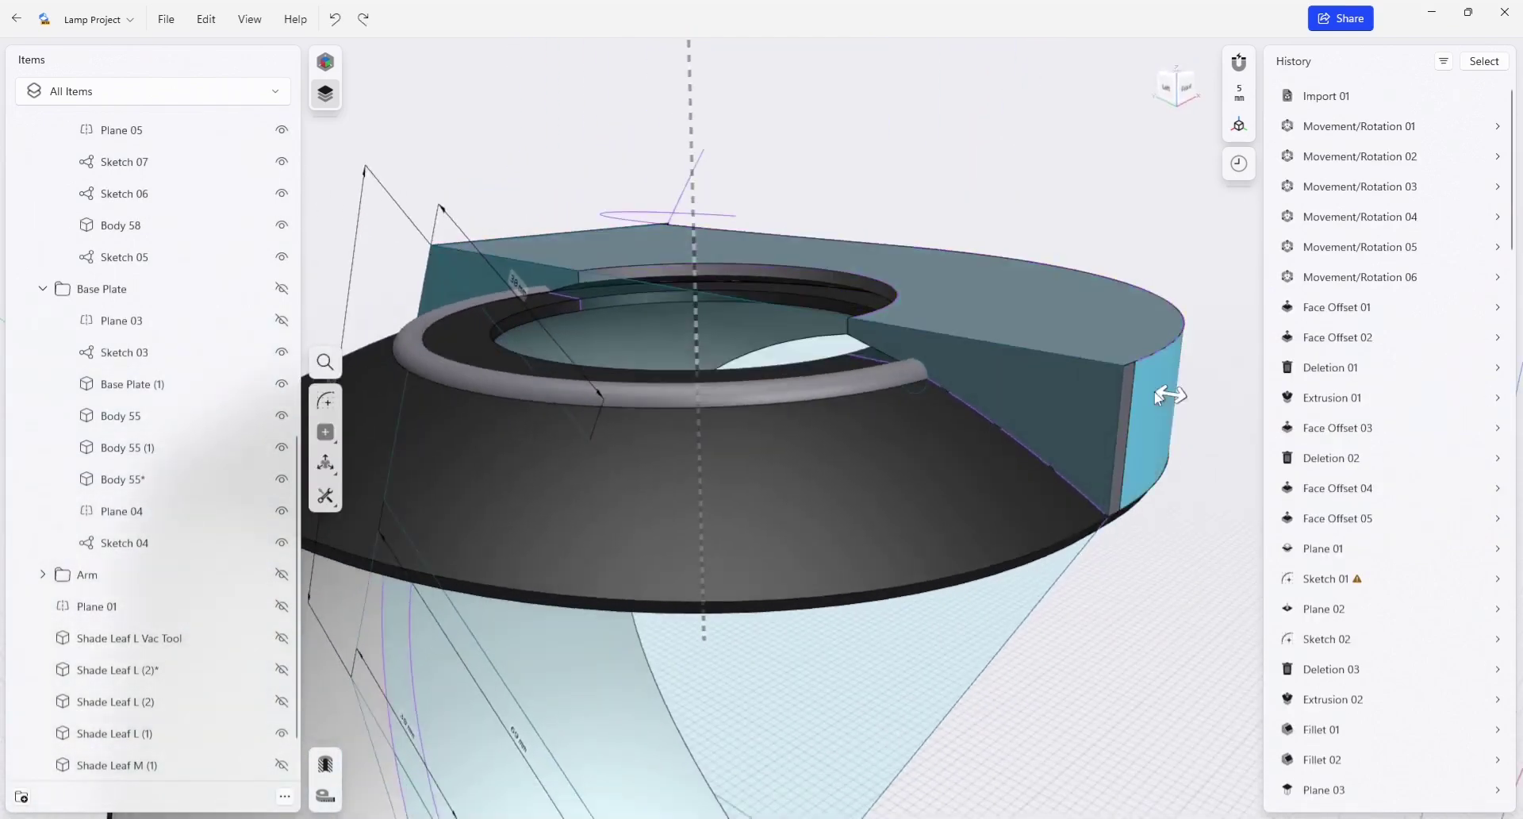
Subtract the revolved bead ring from the block body.
left_click(1154, 392)
left_click(920, 382, "shift")
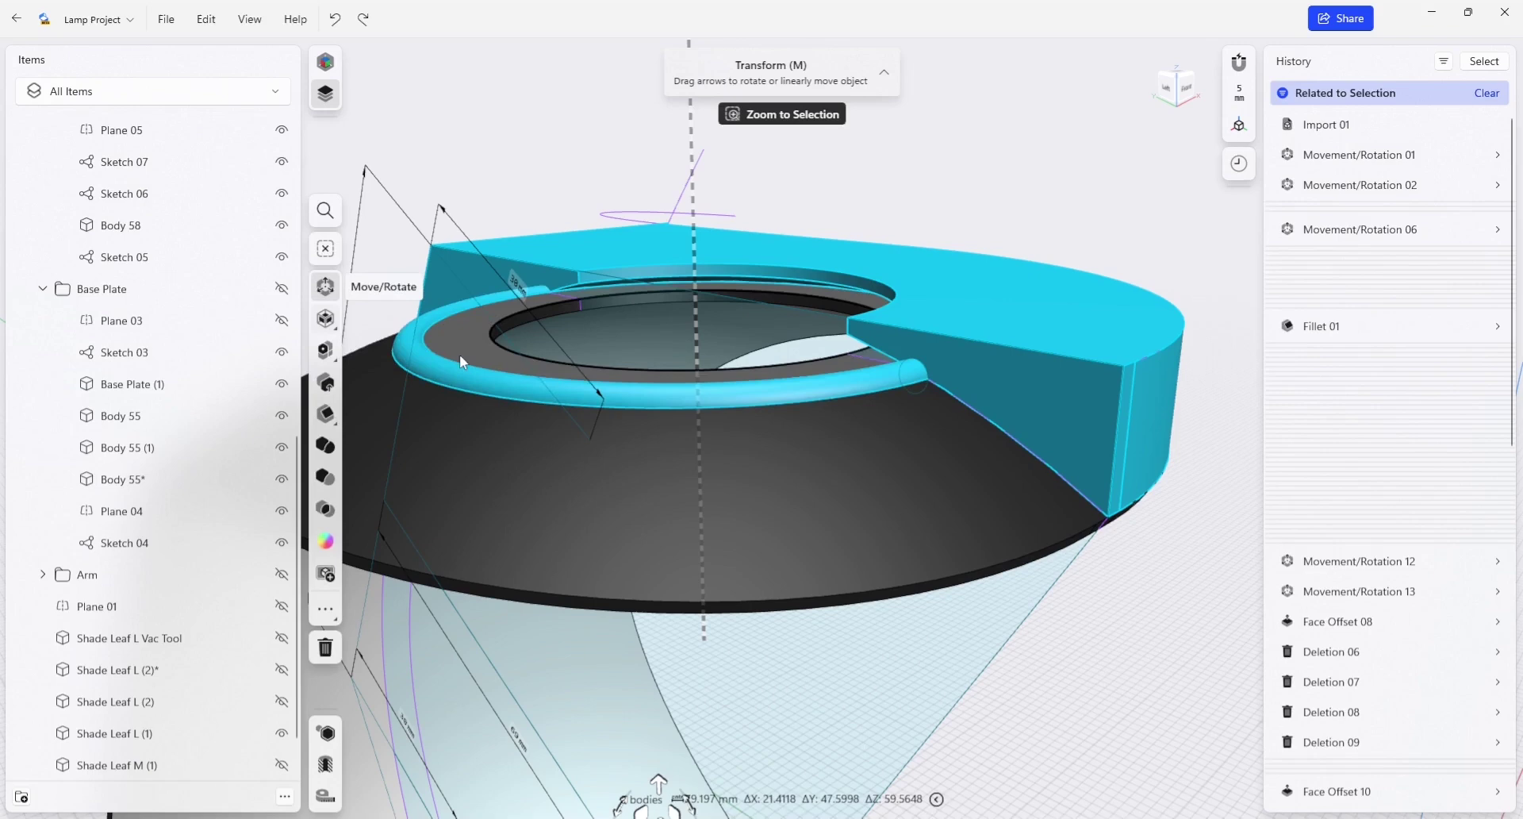
left_click(325, 477)
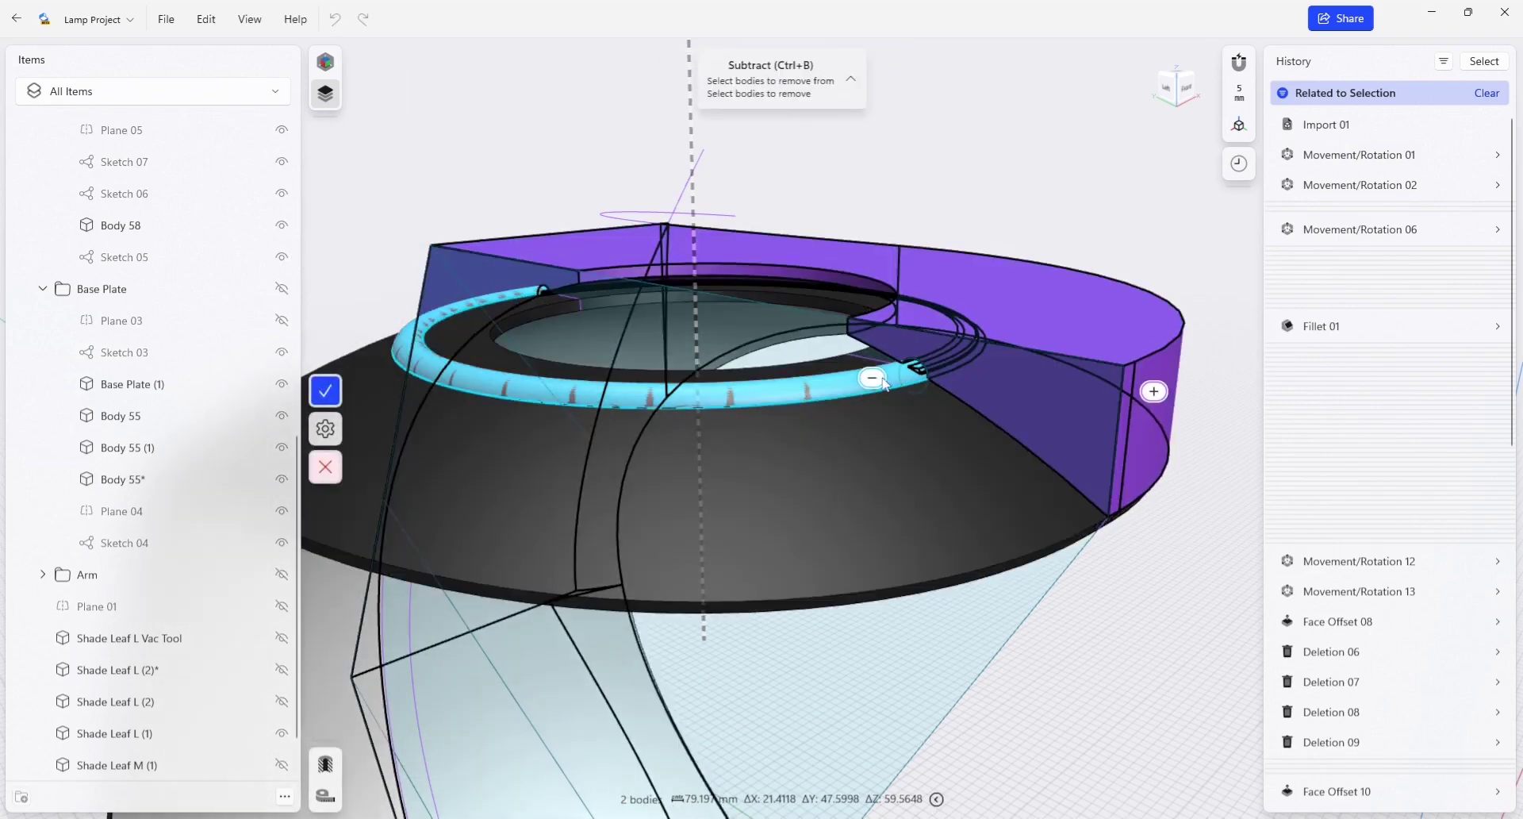
key("Return")
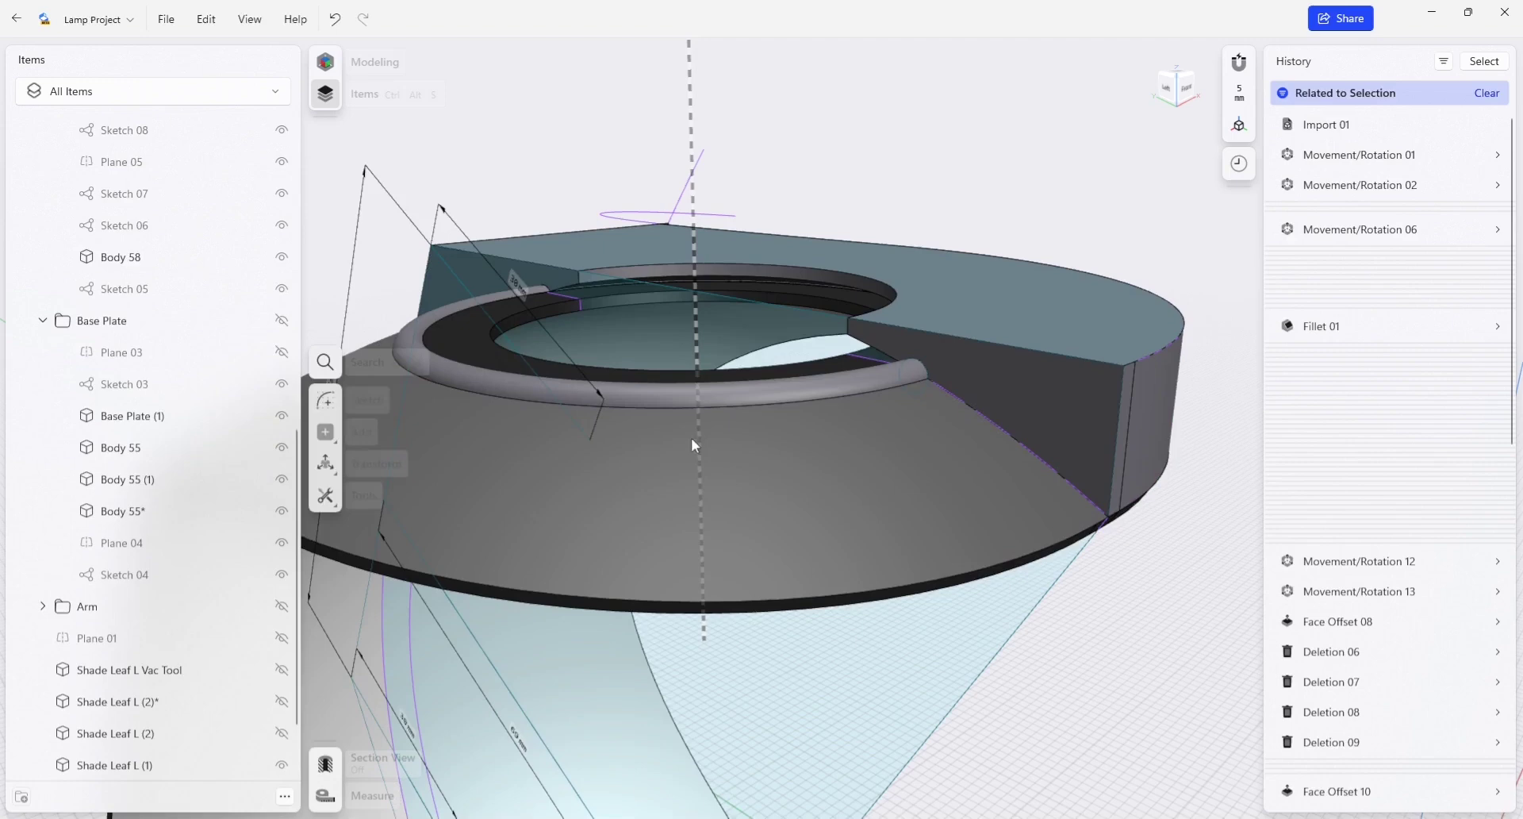
left_click(649, 398)
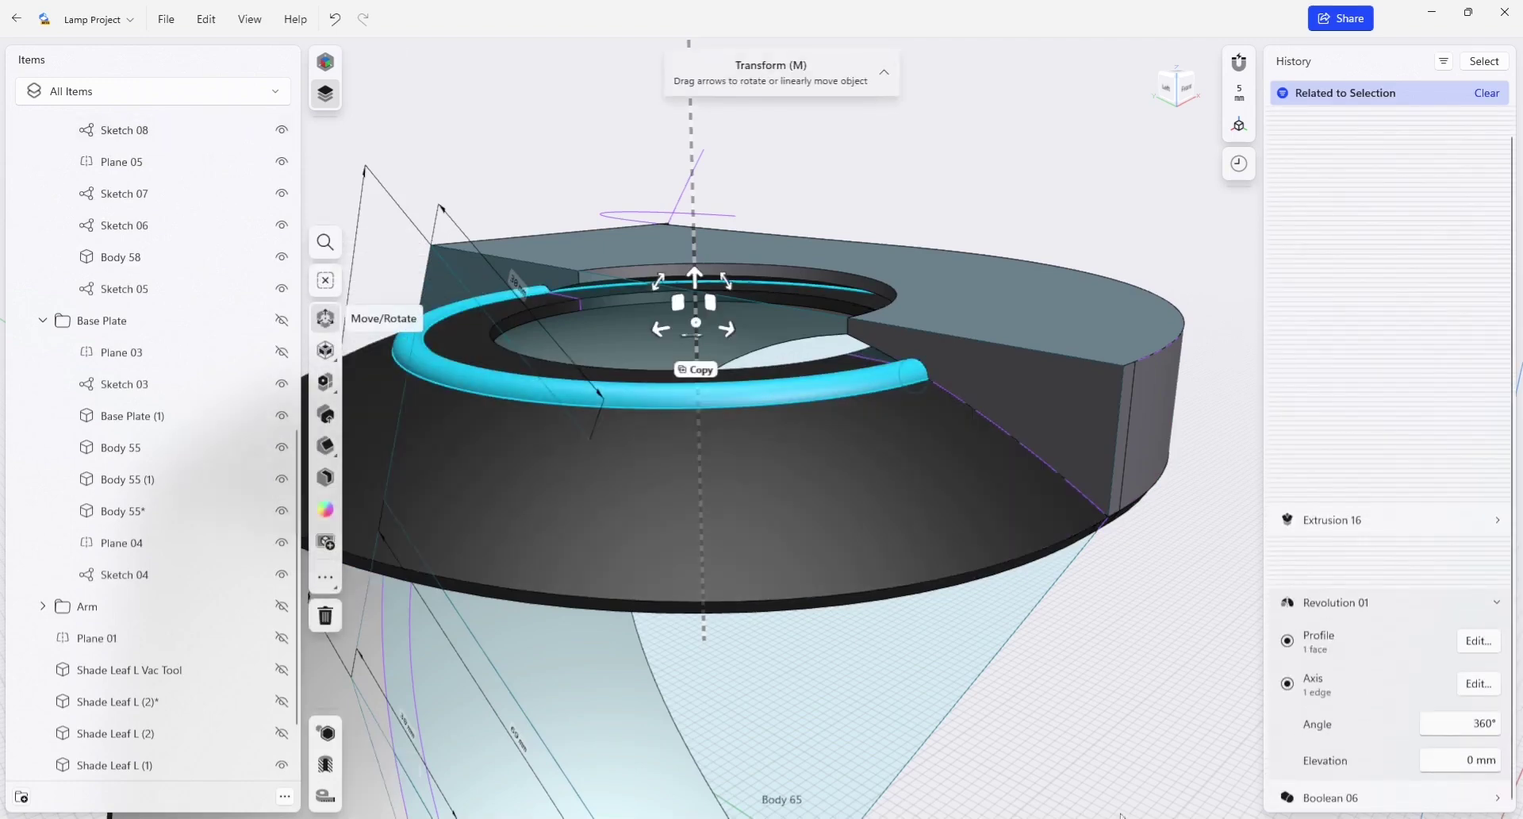
left_click(1168, 742)
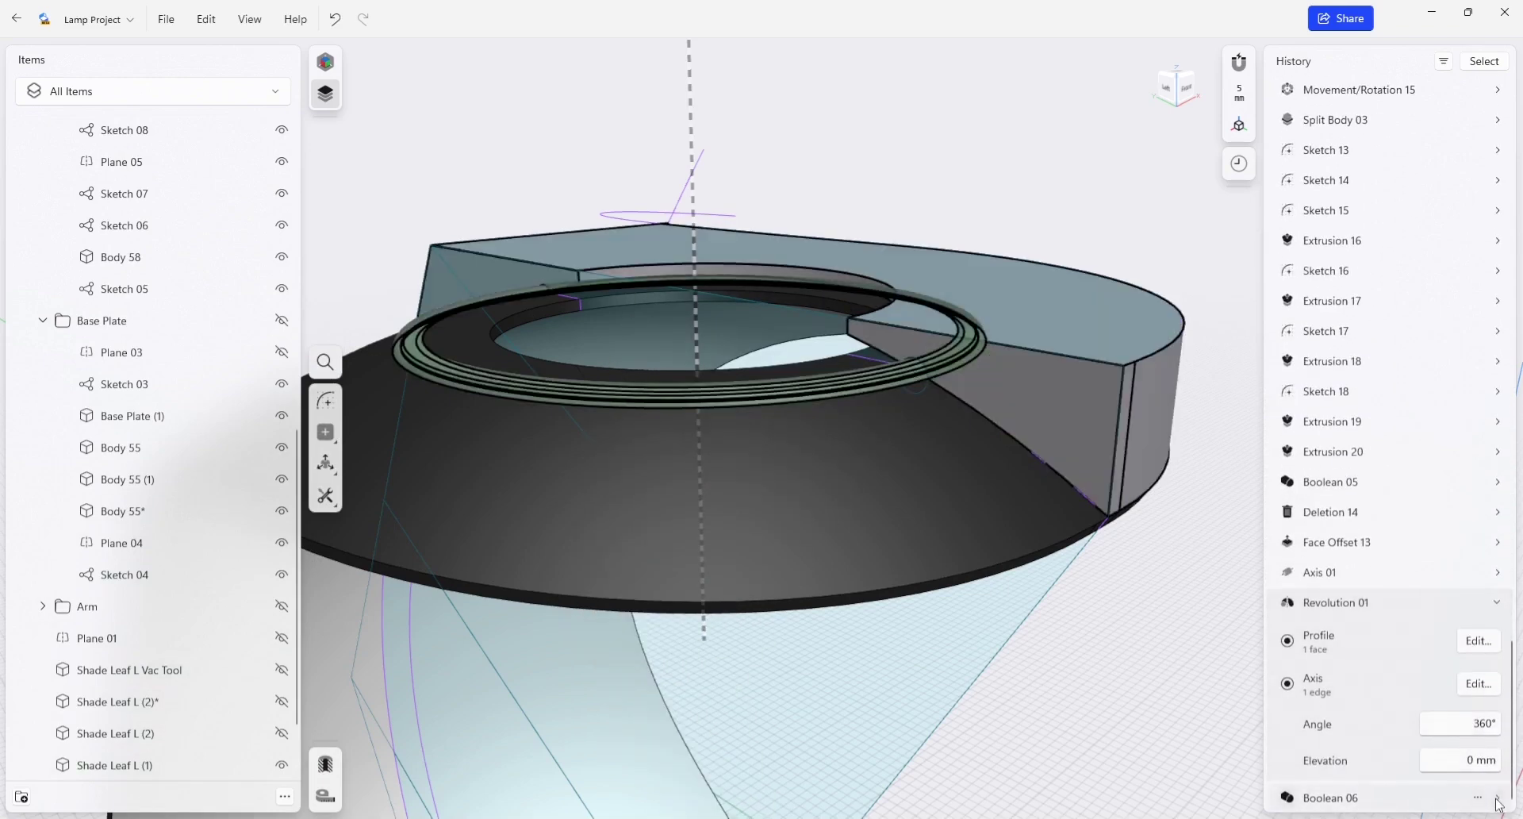
Turn off Keep Tool Bodies for Boolean 06 and inspect the rounded groove.
left_click(1498, 800)
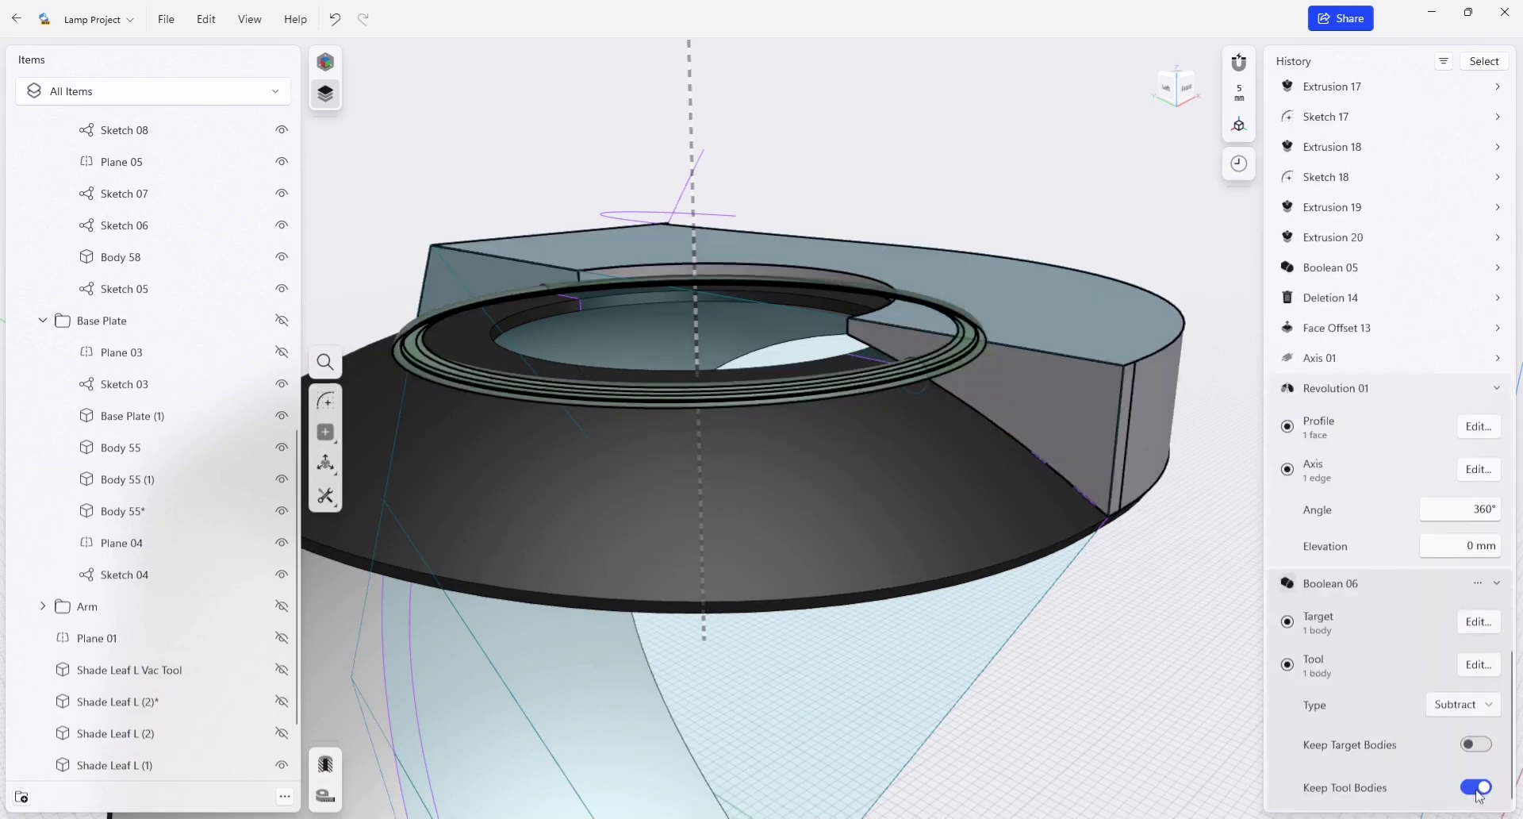
left_click(1477, 787)
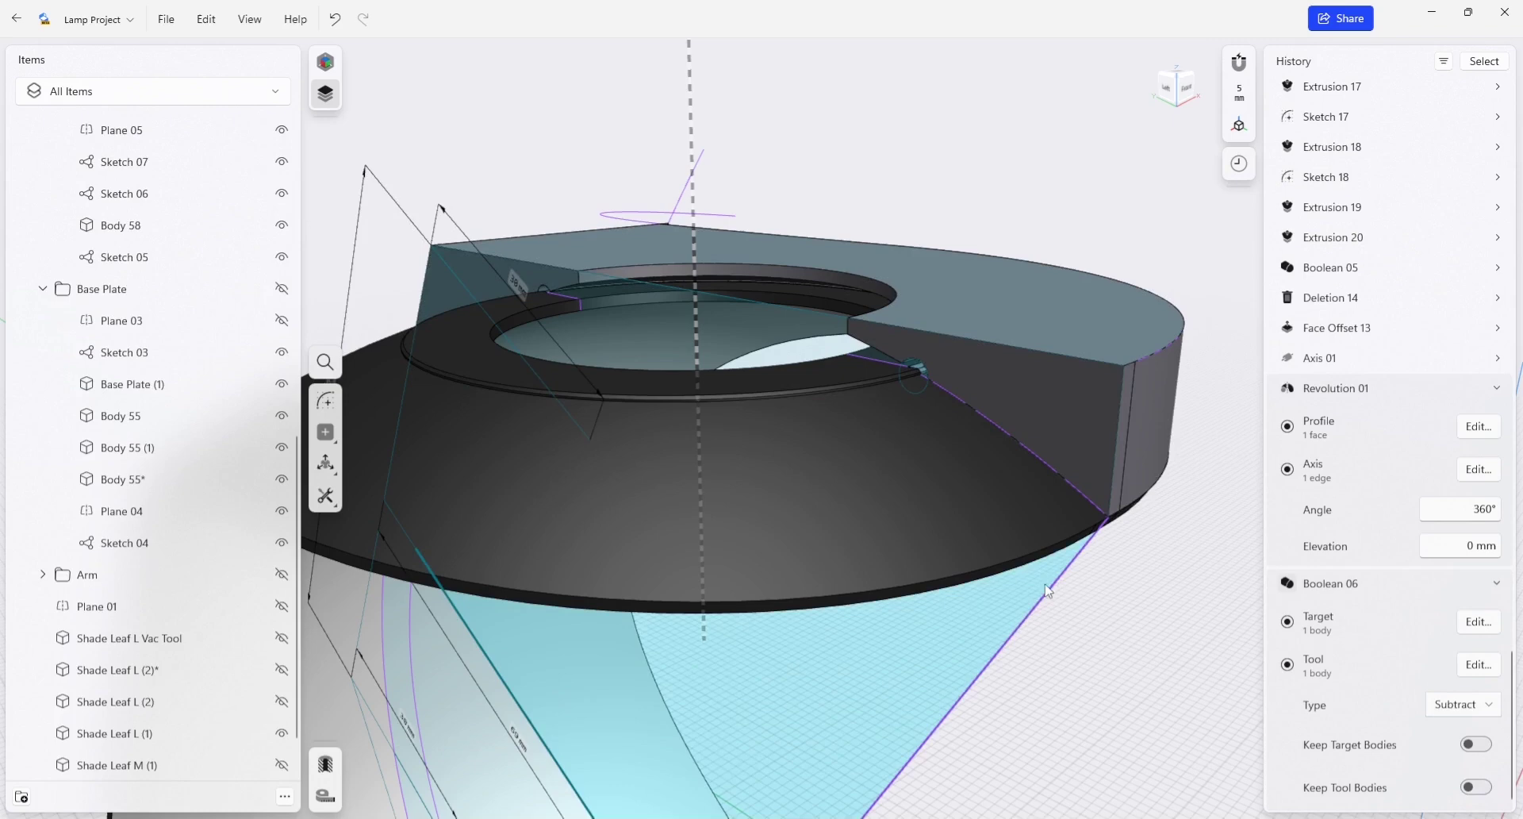
scroll(982, 367, "up", 3)
scroll(982, 367, "up", 3)
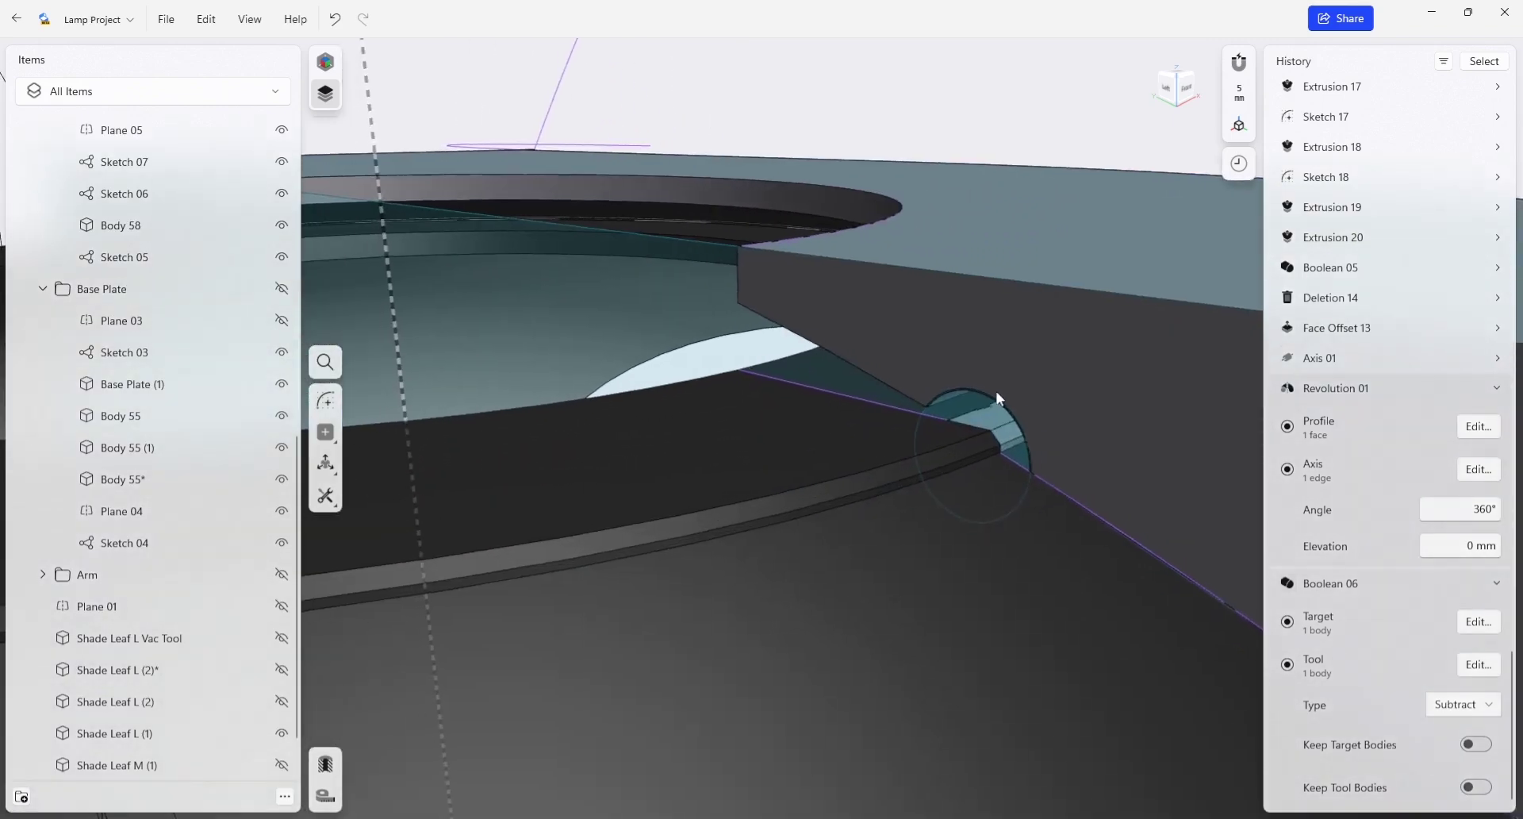
mouse_move(892, 376)
right_mouse_down()
mouse_move(941, 445)
mouse_move(1009, 441)
mouse_move(868, 400)
right_mouse_up()
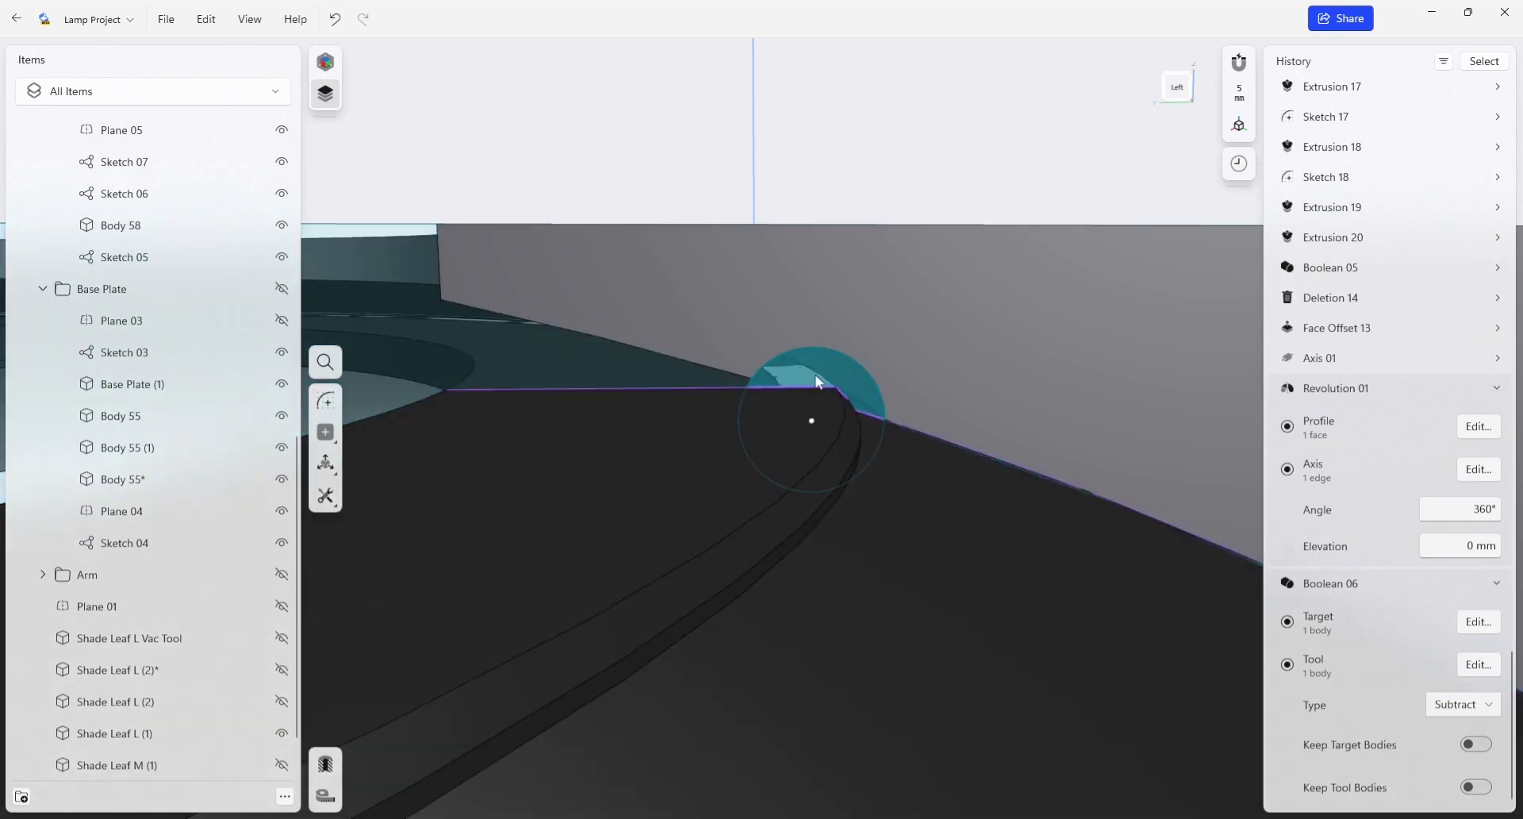
scroll(801, 390, "down", 2)
scroll(849, 384, "down", 2)
scroll(833, 387, "down", 1)
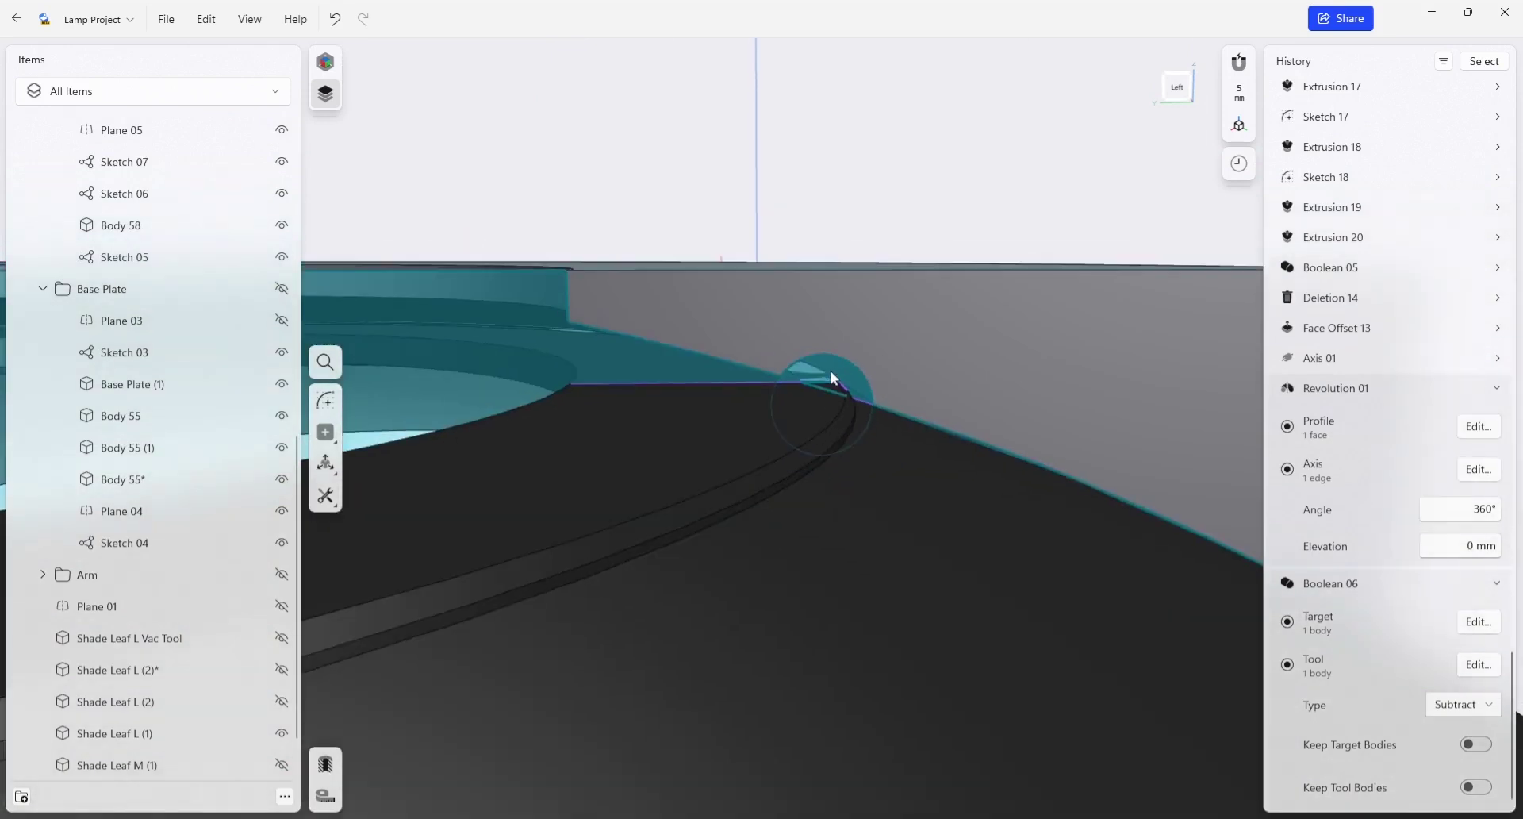
scroll(830, 387, "down", 2)
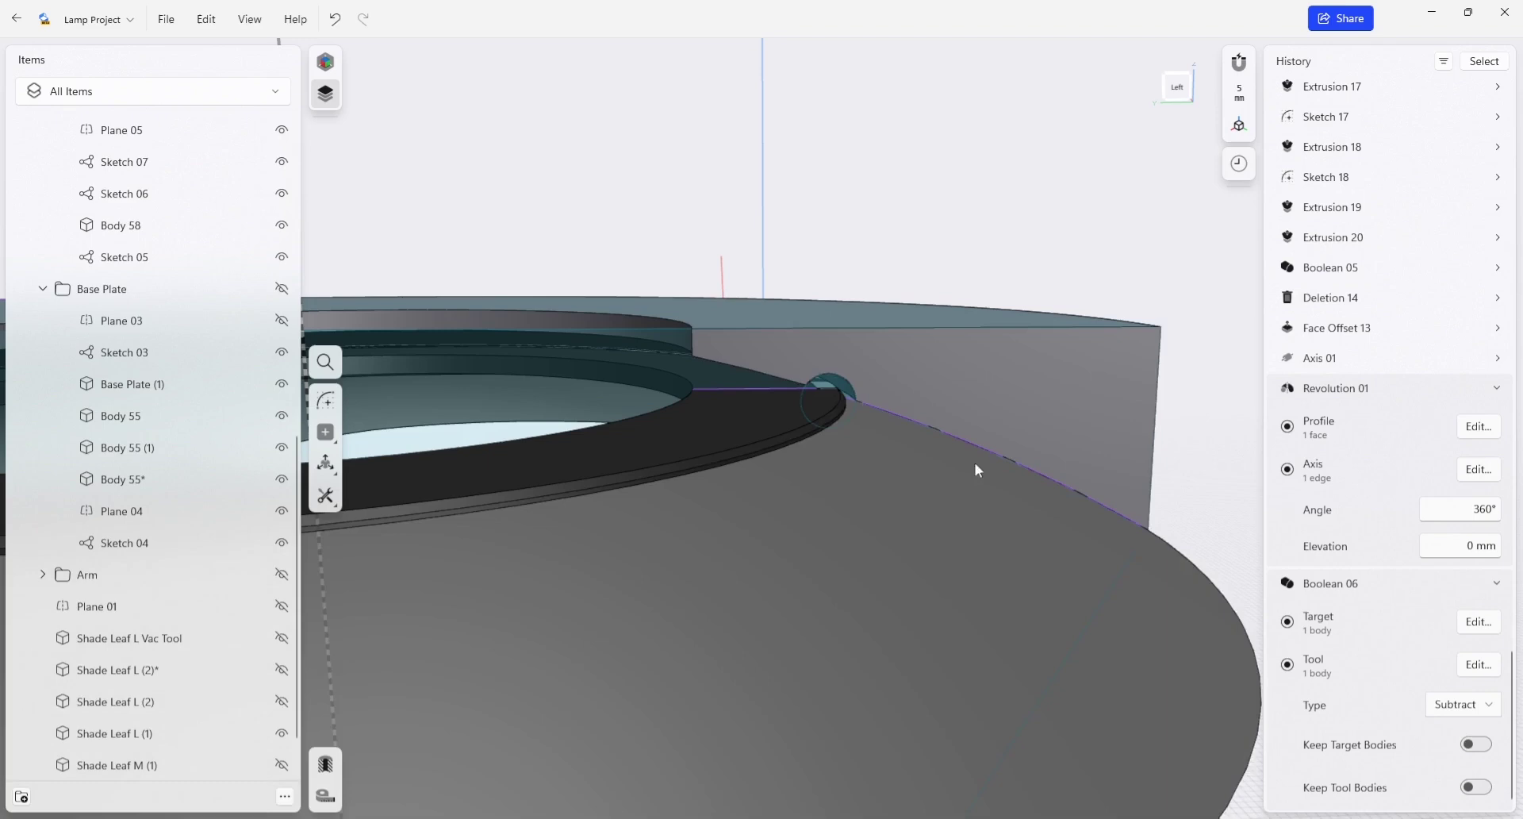
mouse_move(975, 468)
right_mouse_down()
mouse_move(855, 537)
mouse_move(899, 460)
mouse_move(1070, 436)
right_mouse_up()
mouse_move(993, 483)
right_mouse_down()
mouse_move(802, 416)
mouse_move(903, 411)
mouse_move(845, 437)
right_mouse_up()
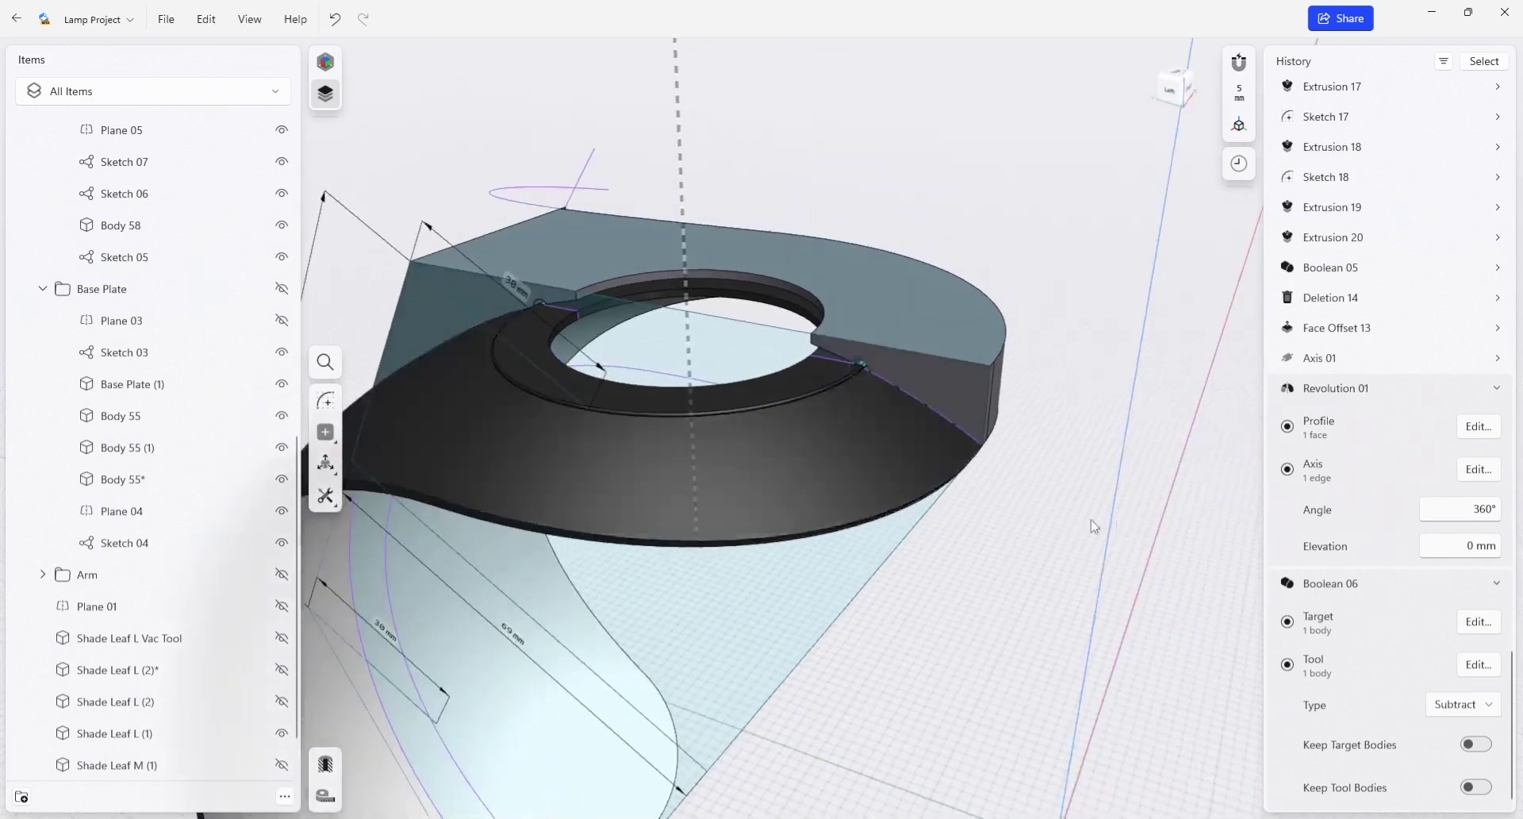
left_click(845, 440)
Hide Shade Leaf L (1) in the Items list.
left_click(863, 457)
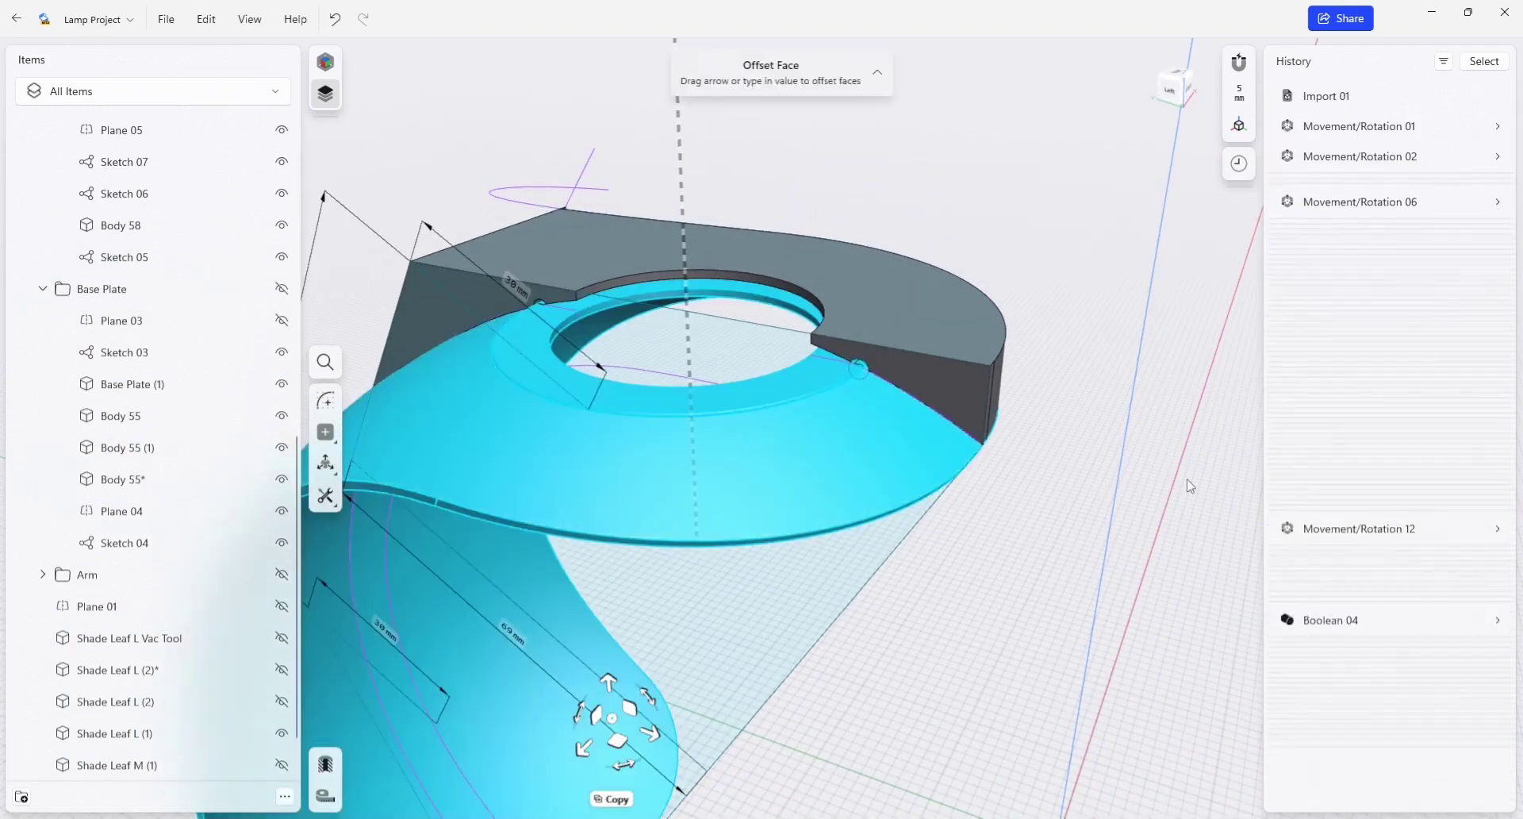
left_click(283, 723)
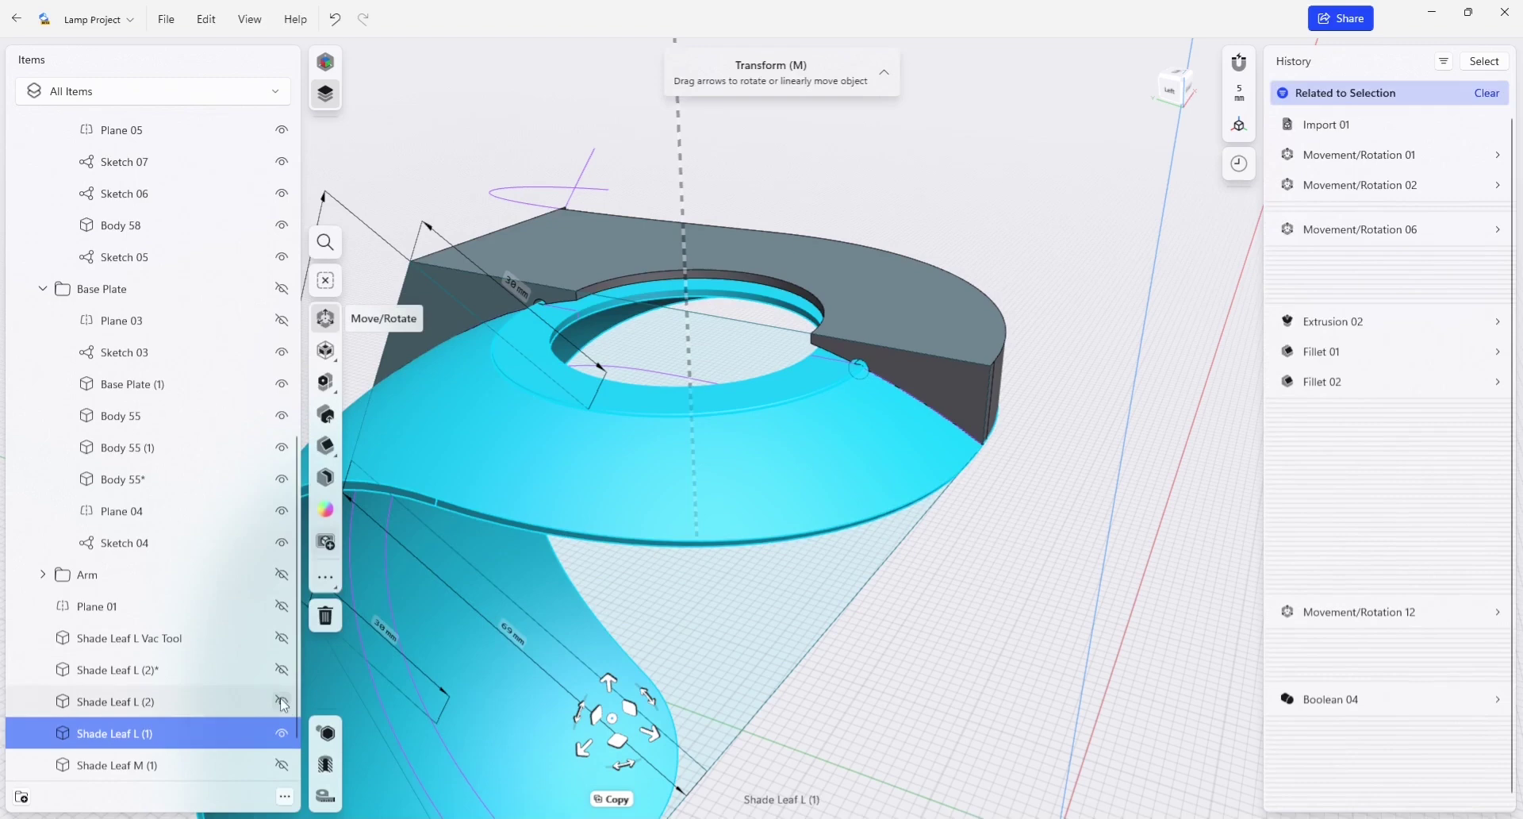
left_click(282, 733)
left_click(833, 637)
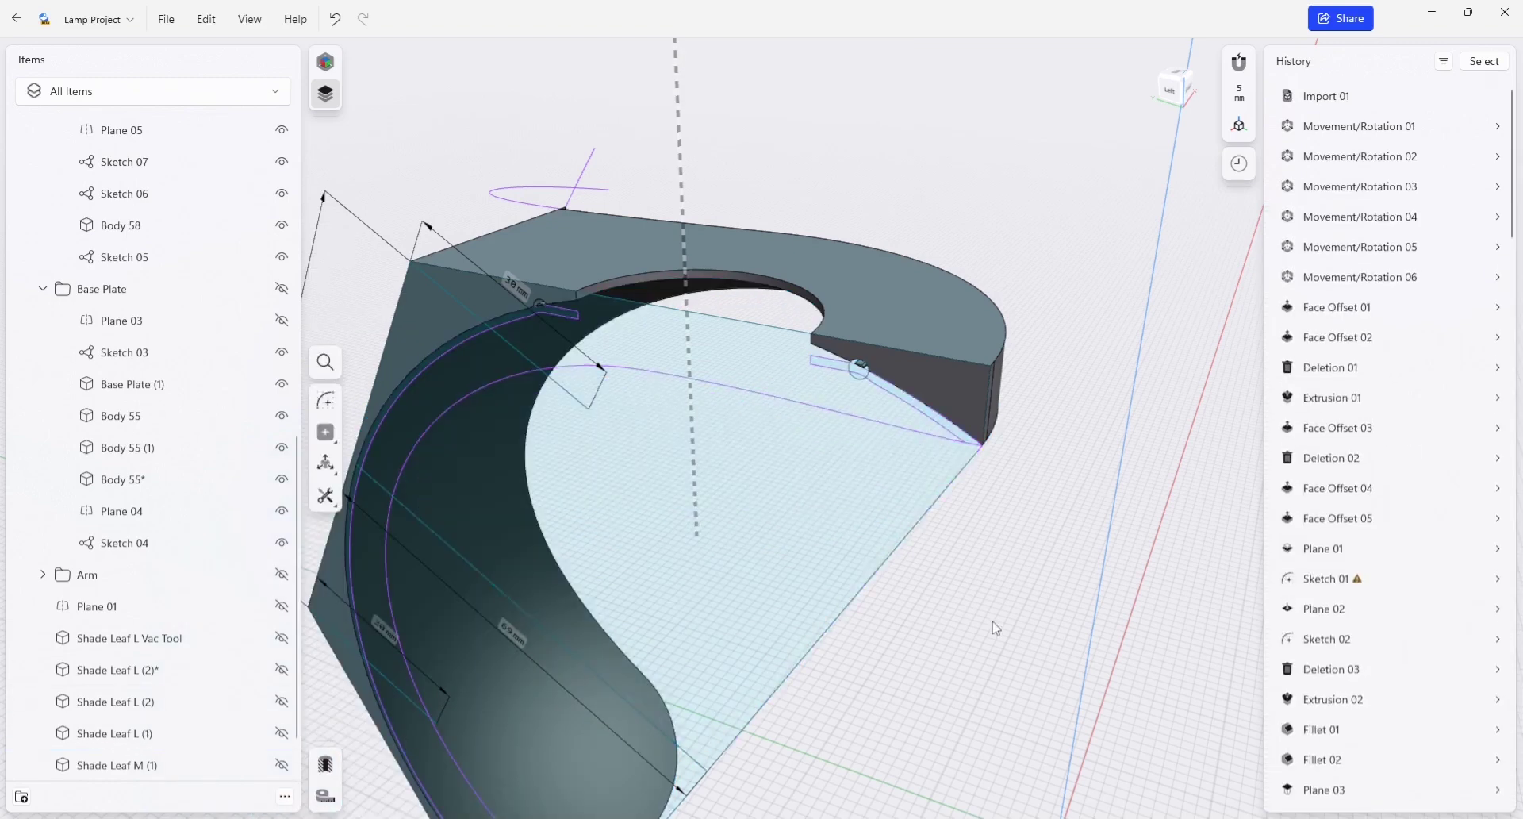
Mirror the trim tool body across its end face.
double_click(952, 392)
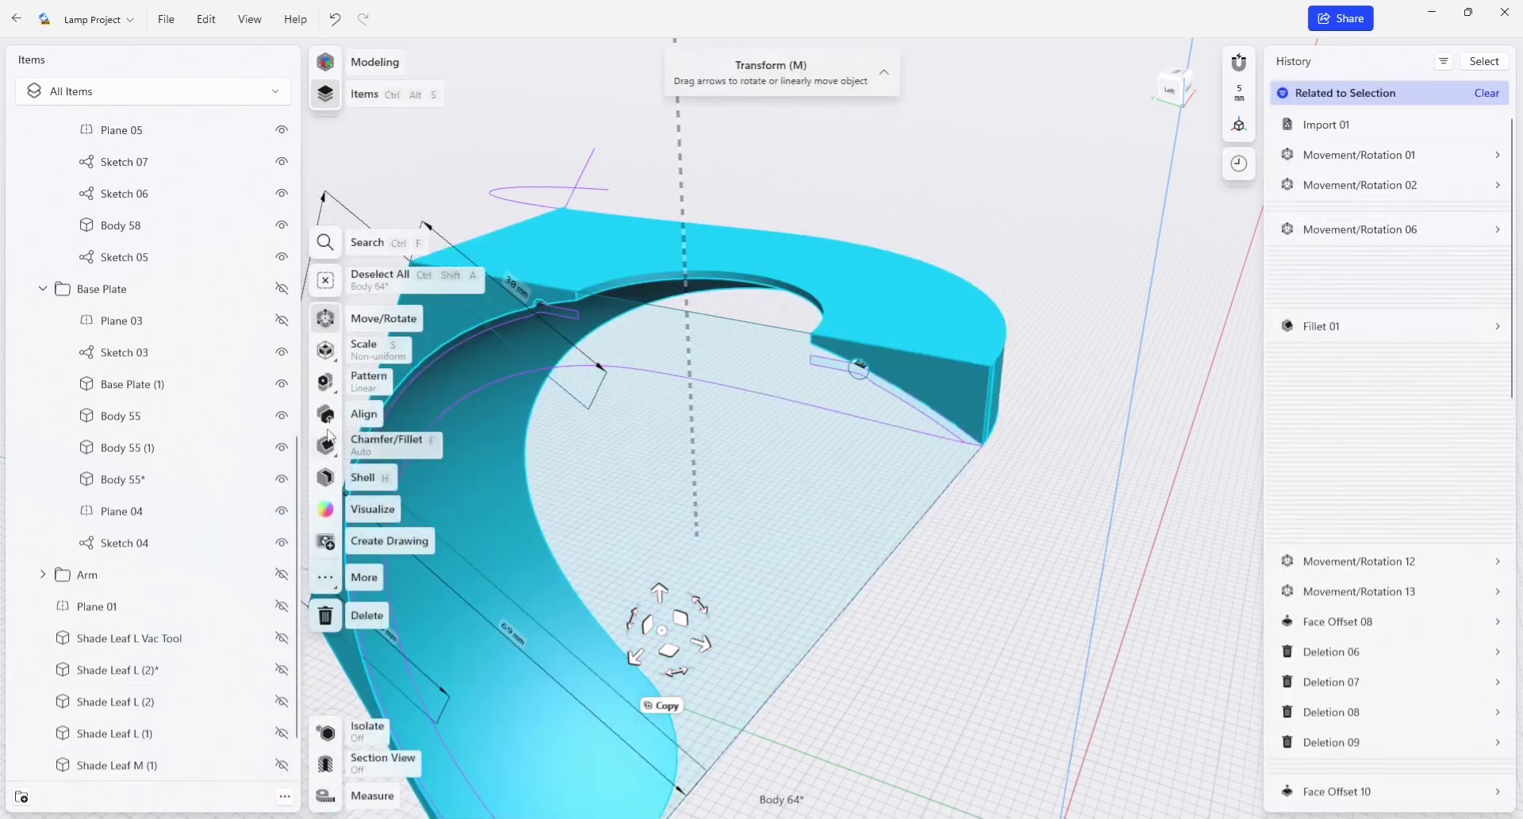
left_click(333, 583)
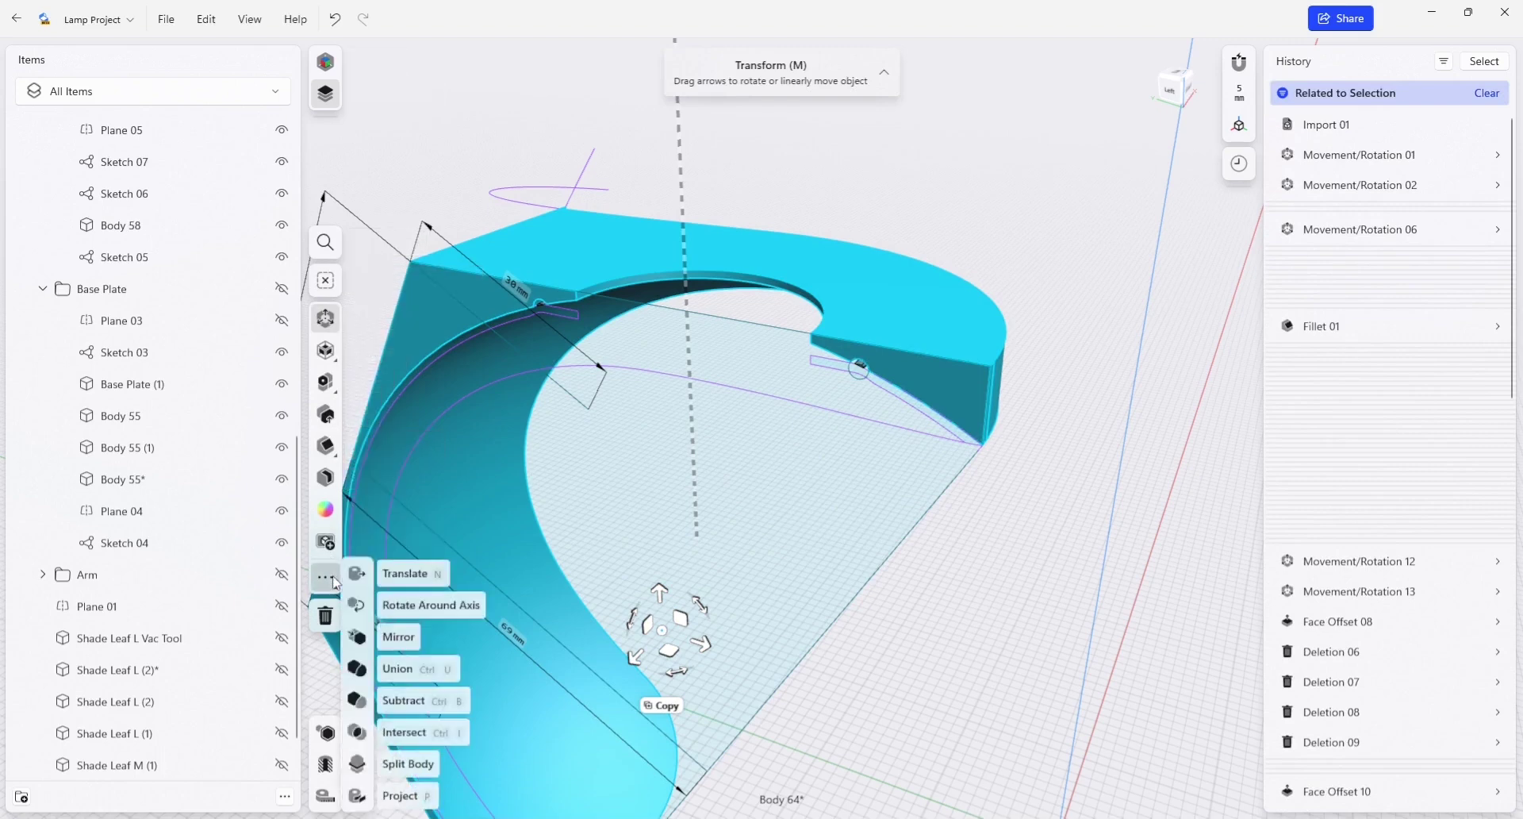
left_click(360, 637)
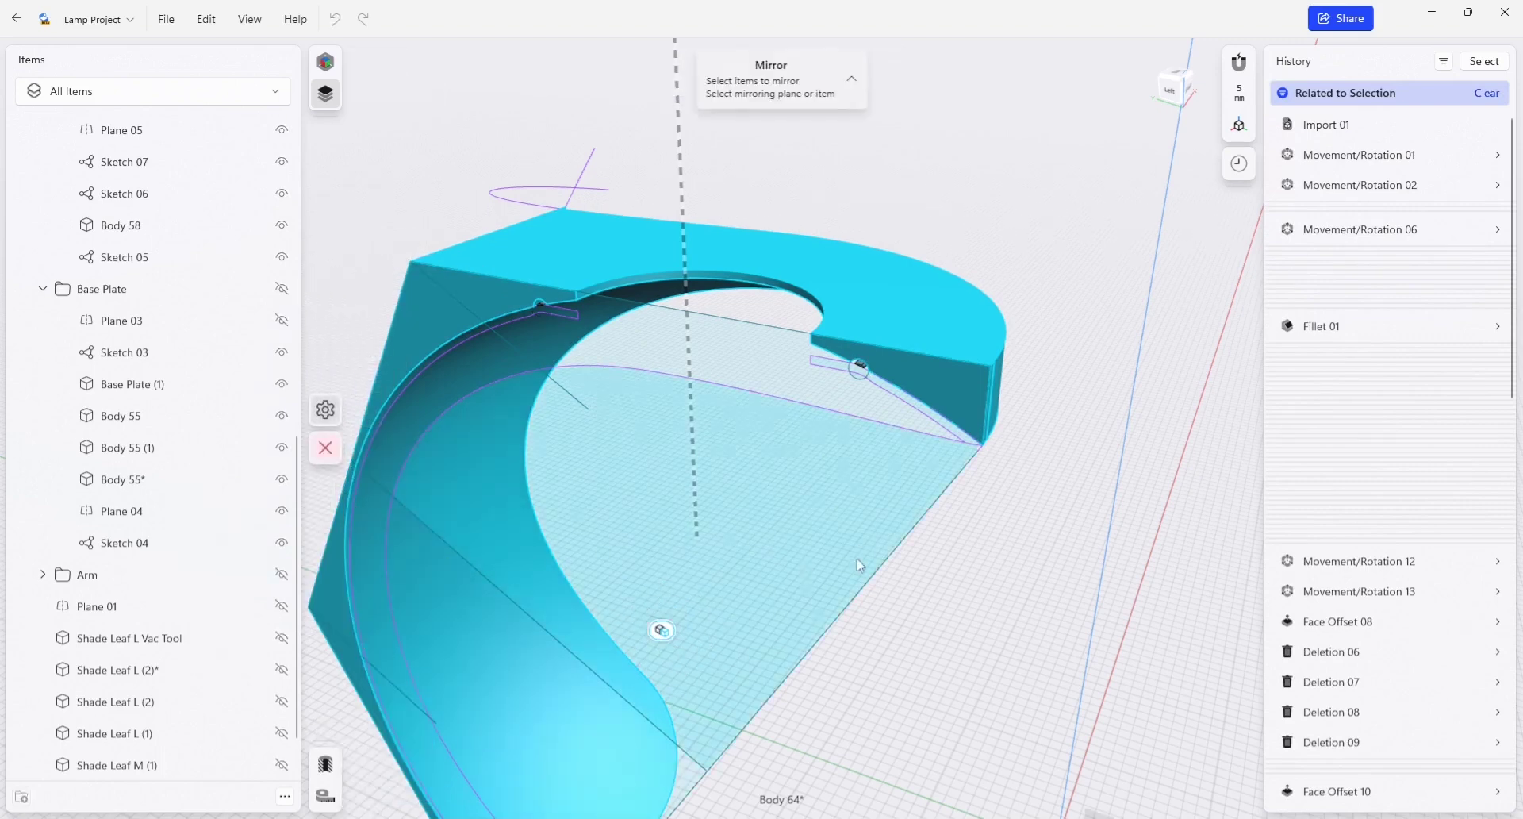
mouse_move(1001, 617)
right_mouse_down()
mouse_move(1004, 570)
mouse_move(997, 595)
right_mouse_up()
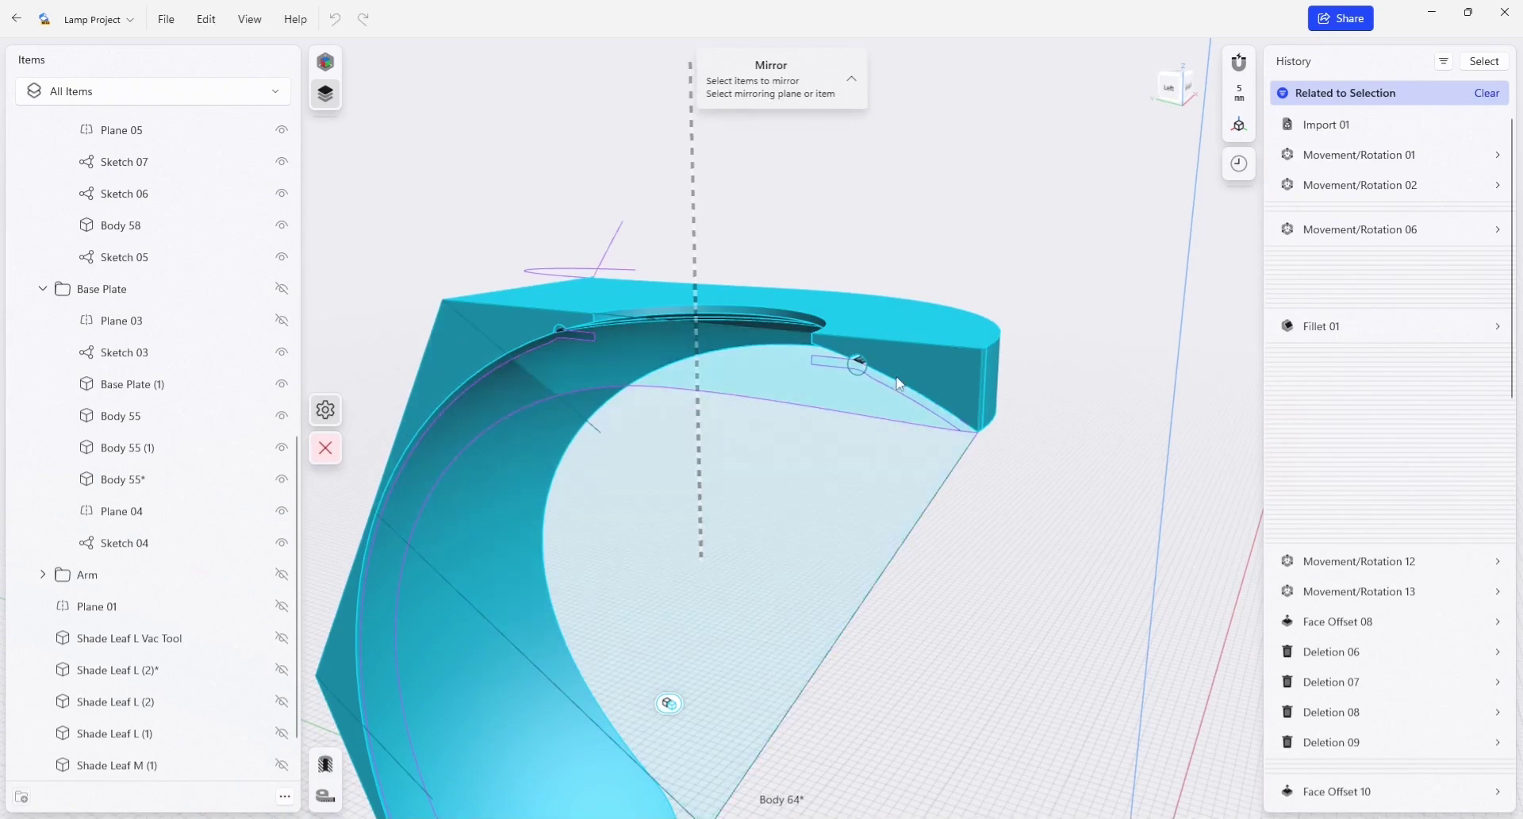
left_click(915, 369)
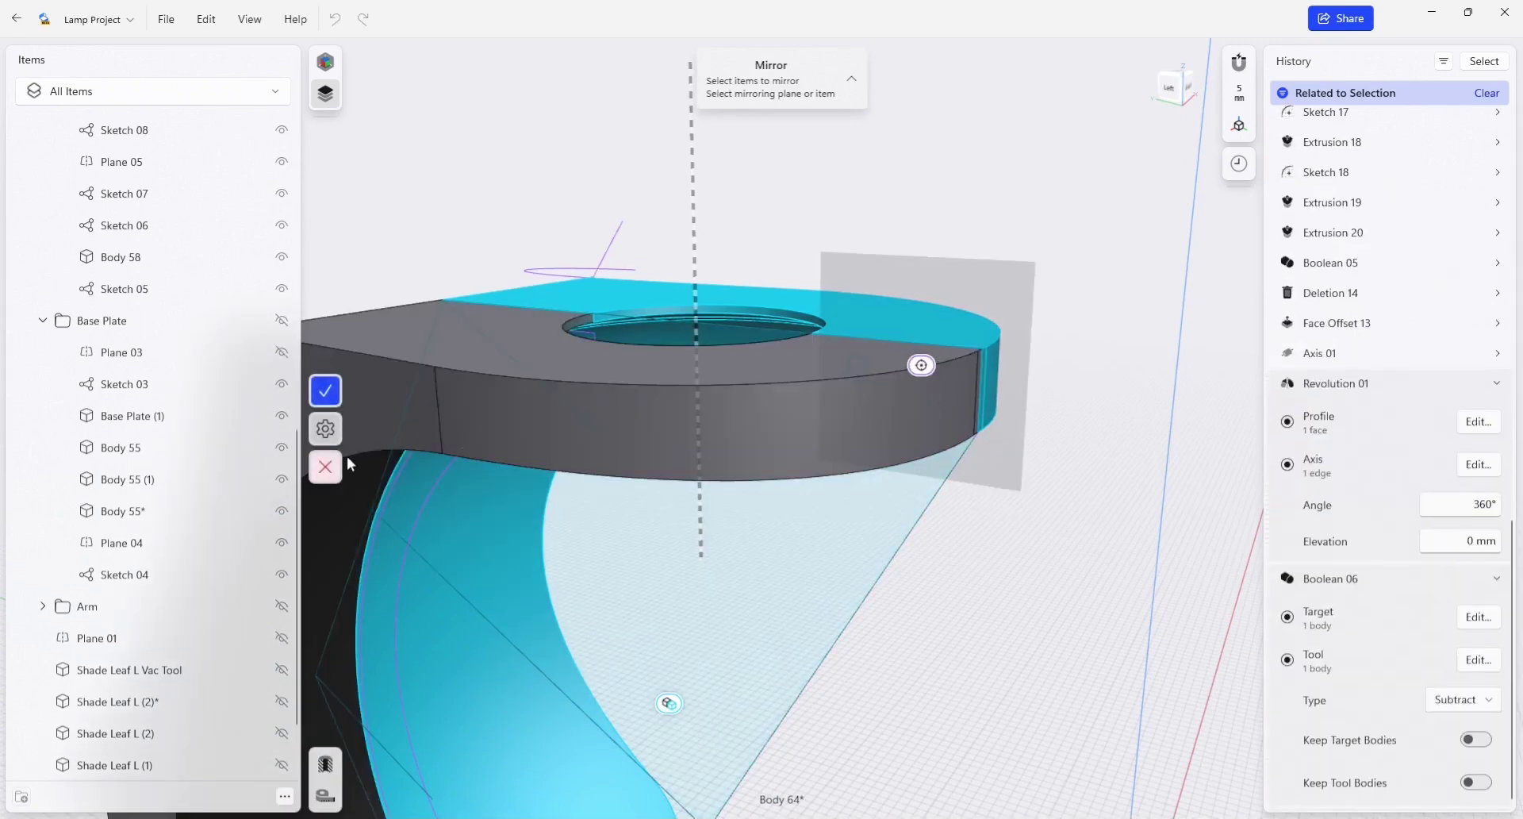
key("Return")
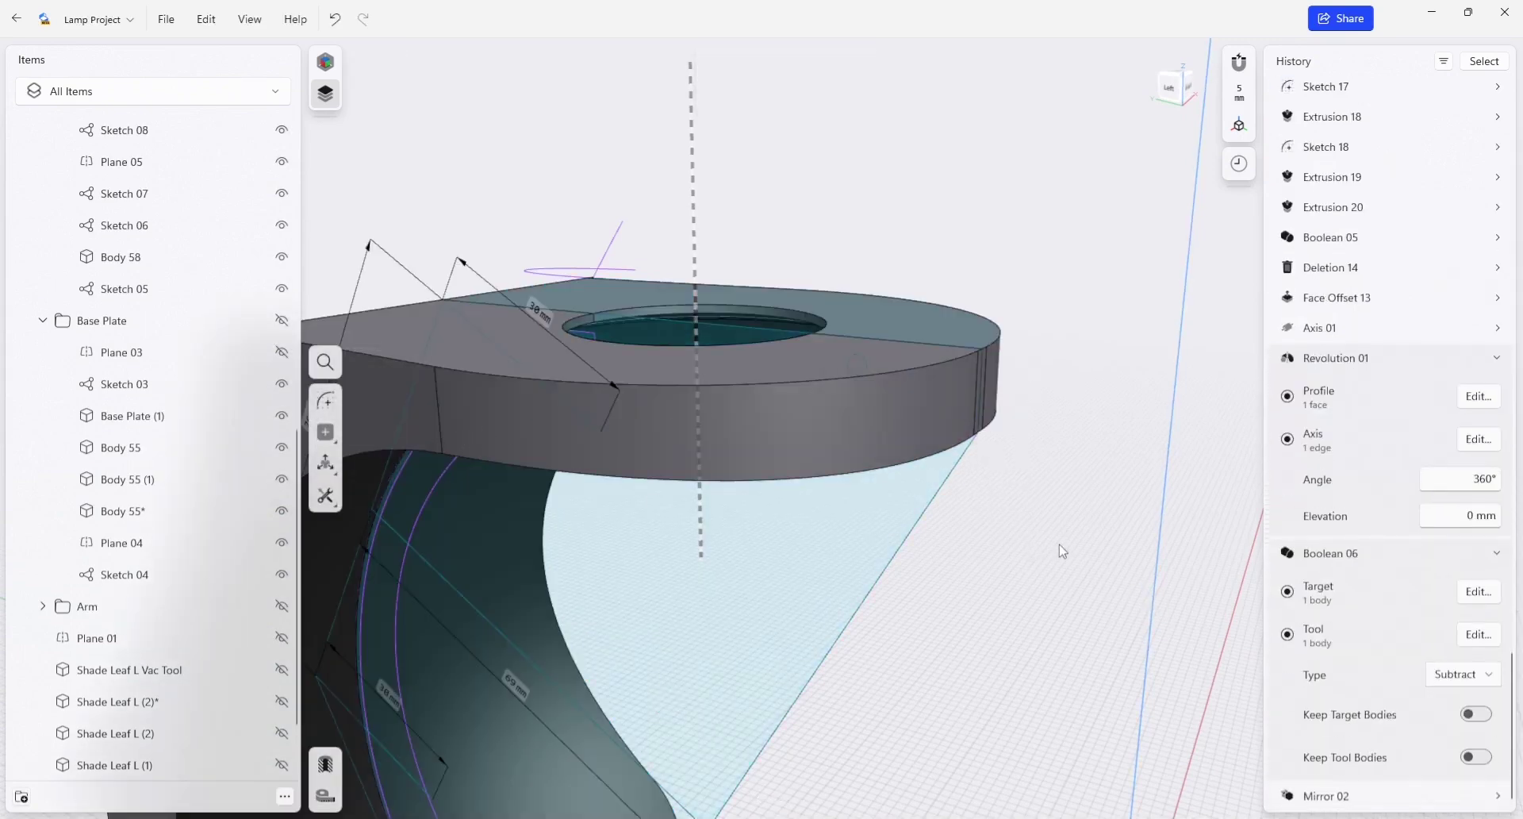
mouse_move(1064, 544)
right_mouse_down()
mouse_move(1031, 578)
mouse_move(1077, 533)
right_mouse_up()
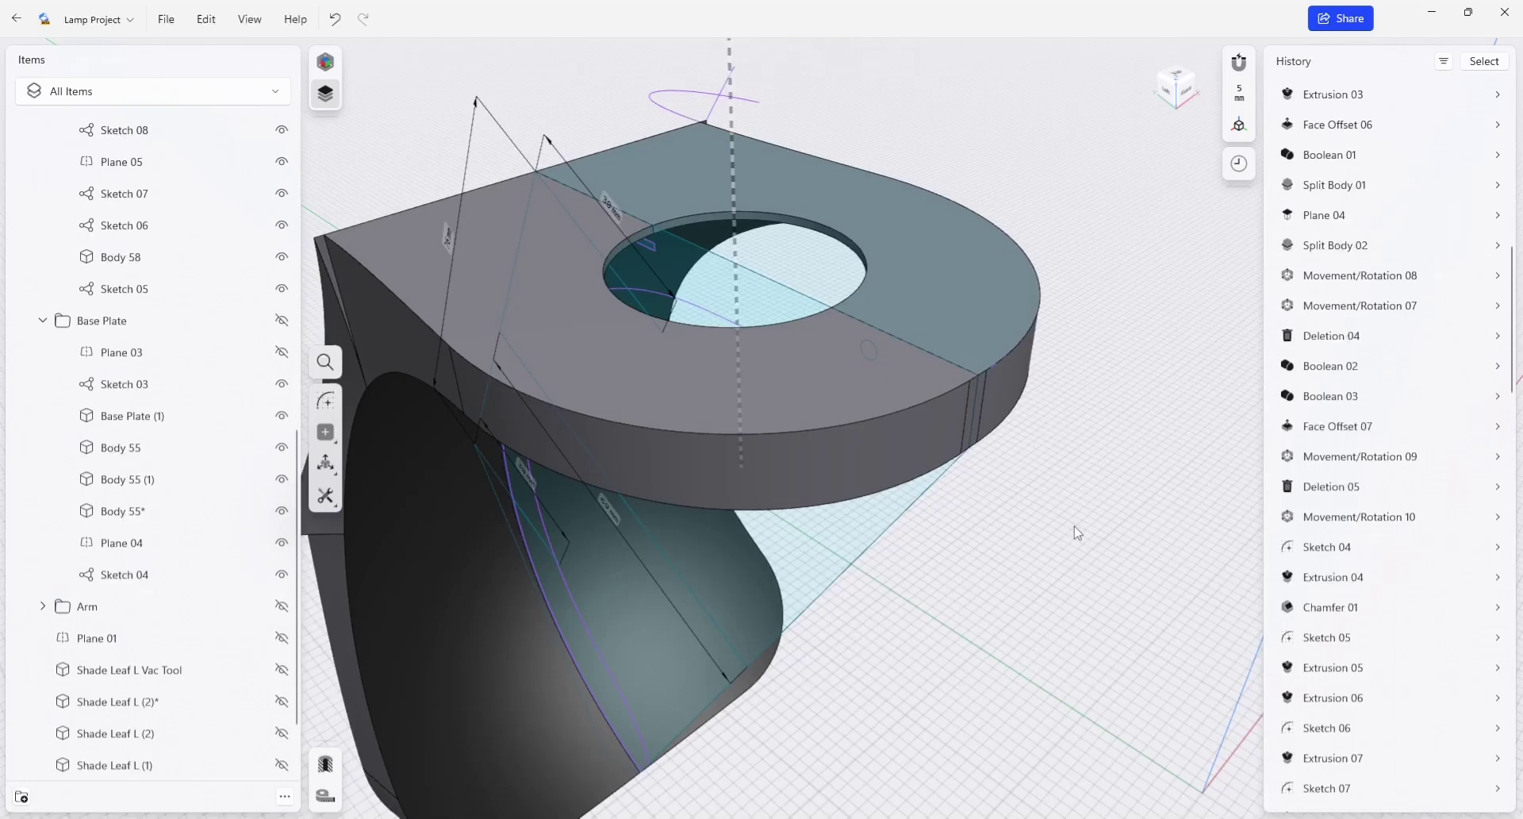
Union the two intersecting trim tool halves into one body with Ctrl+U.
left_click(1004, 391)
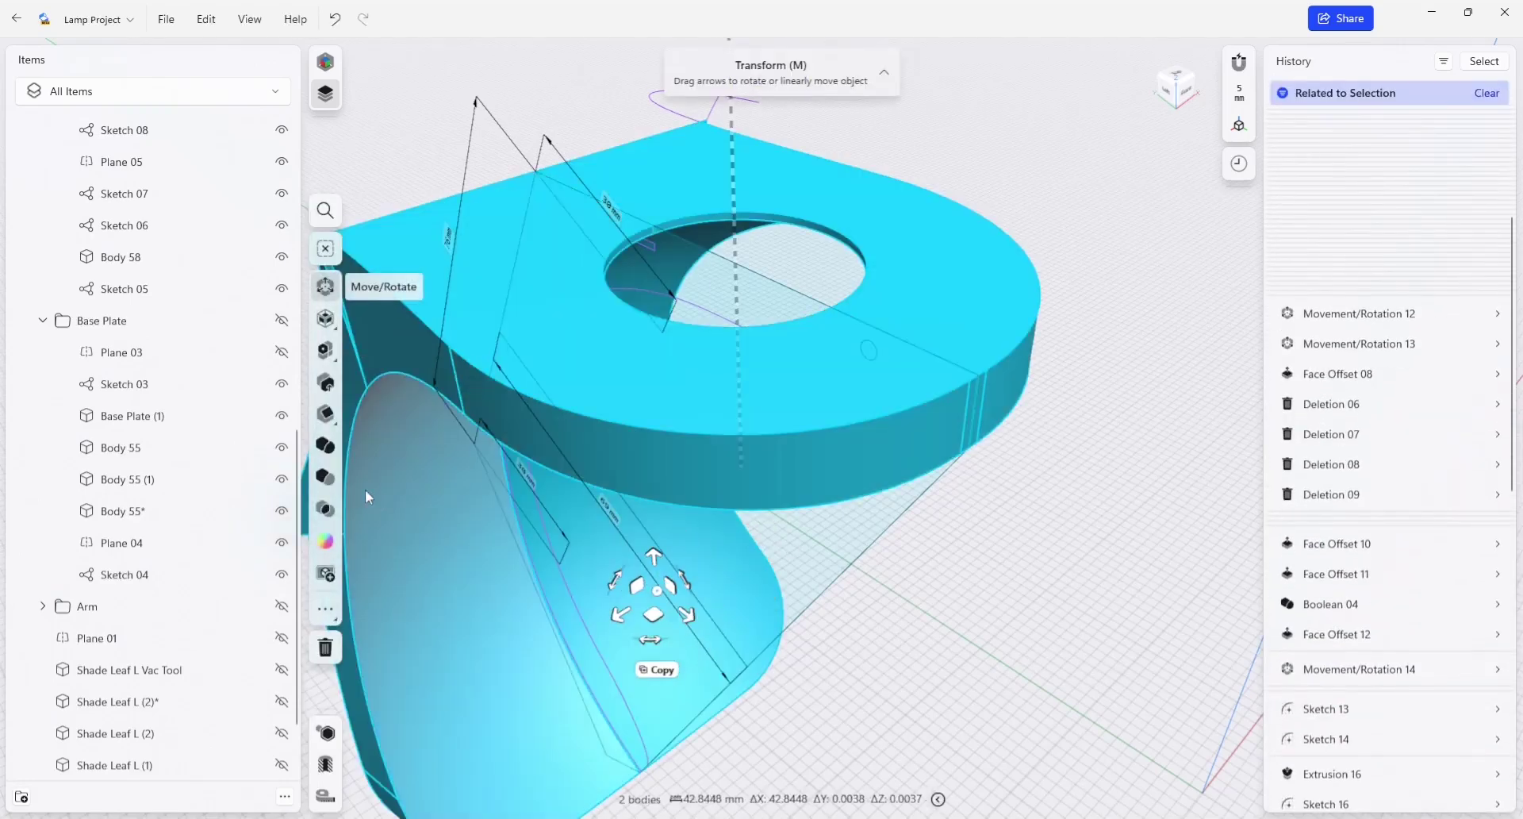
key("ctrl+u")
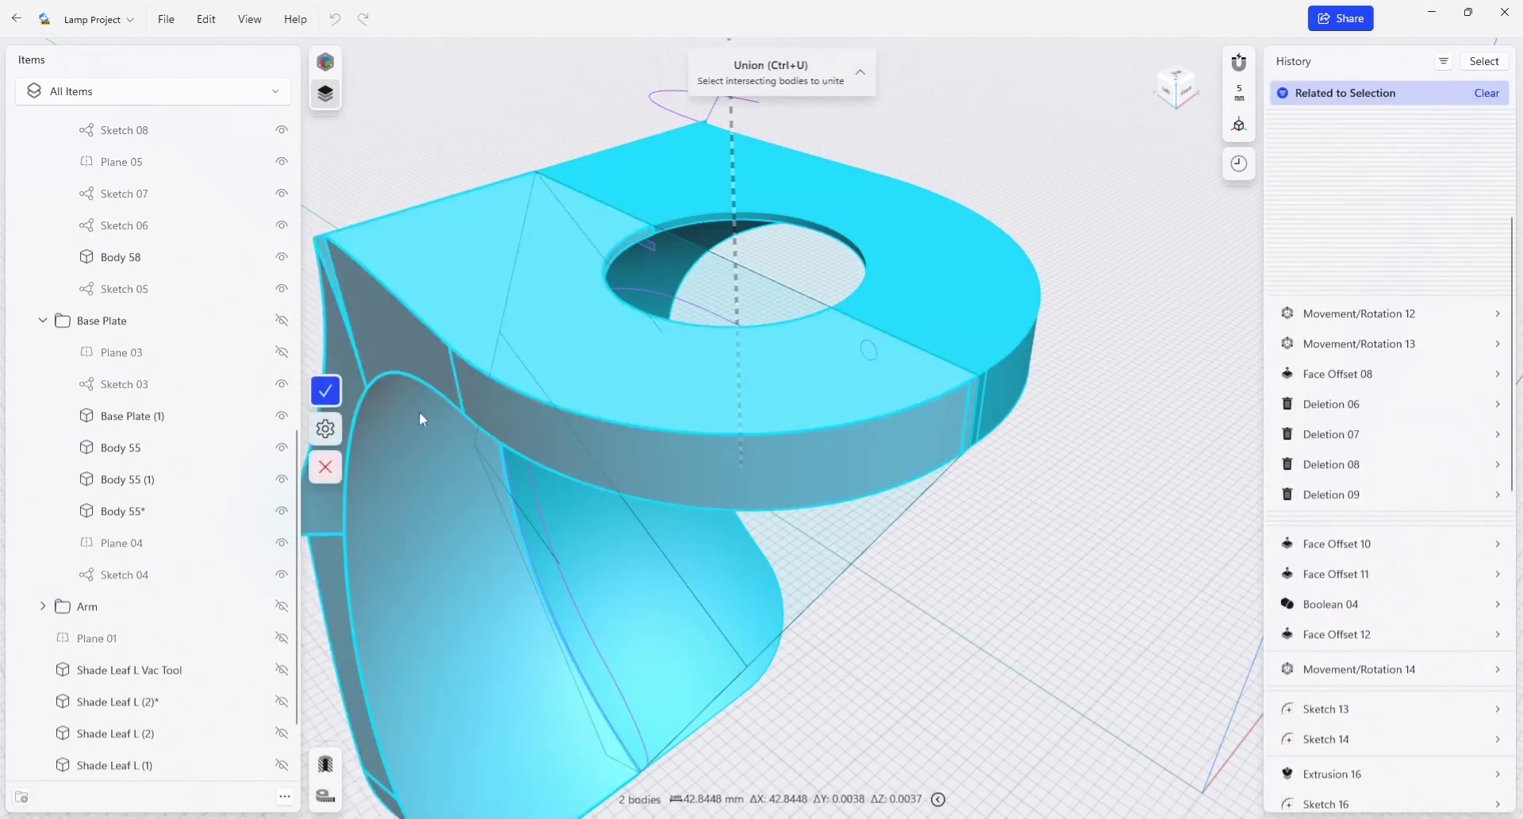
left_click(326, 389)
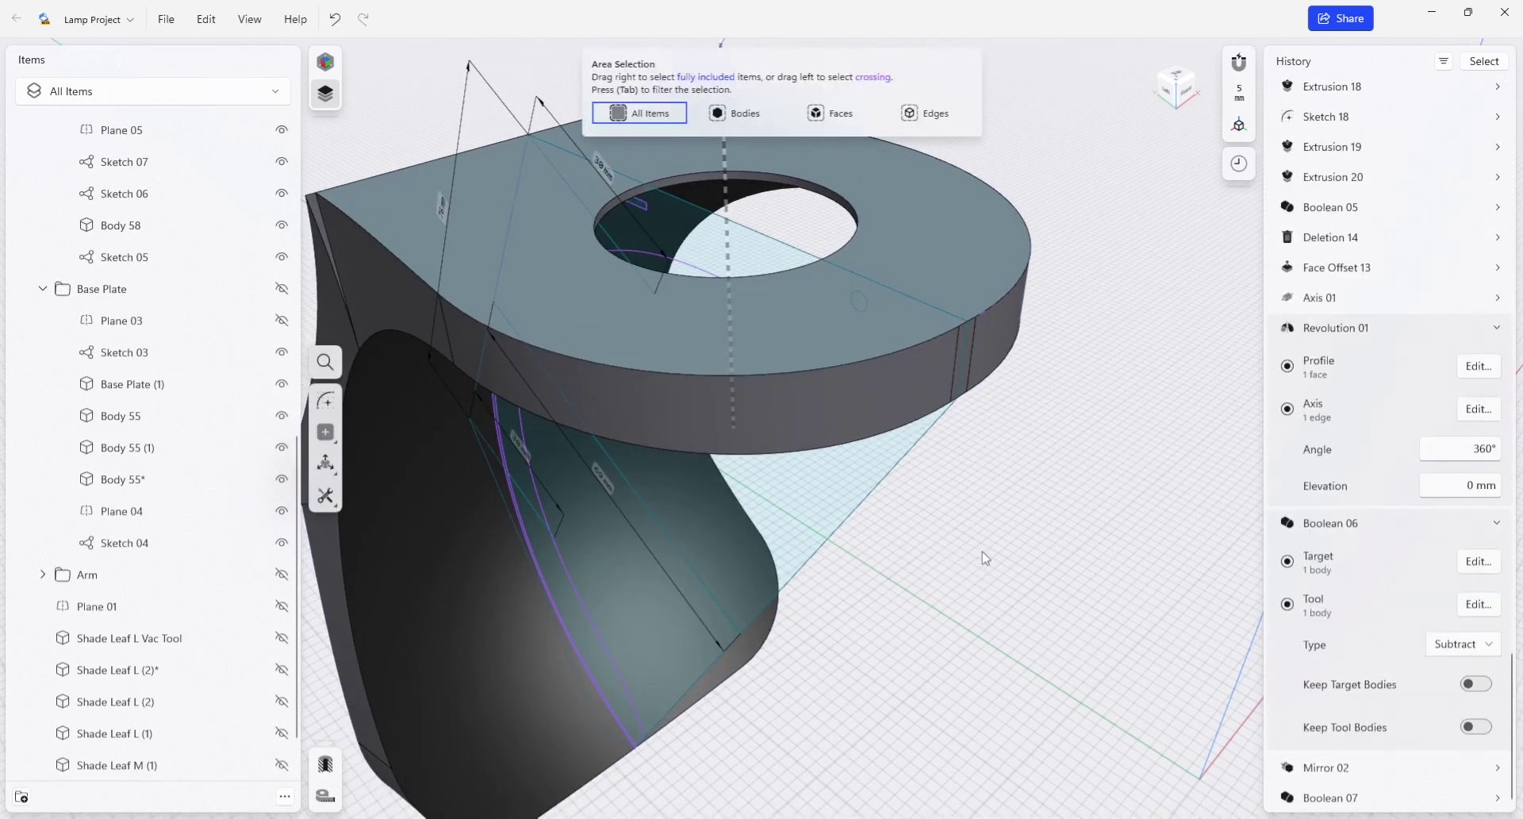
Make Shade Leaf L (1) visible, keeping L (2) hidden, and orbit to inspect the lamp arm.
right_click_drag(935, 526, 978, 487)
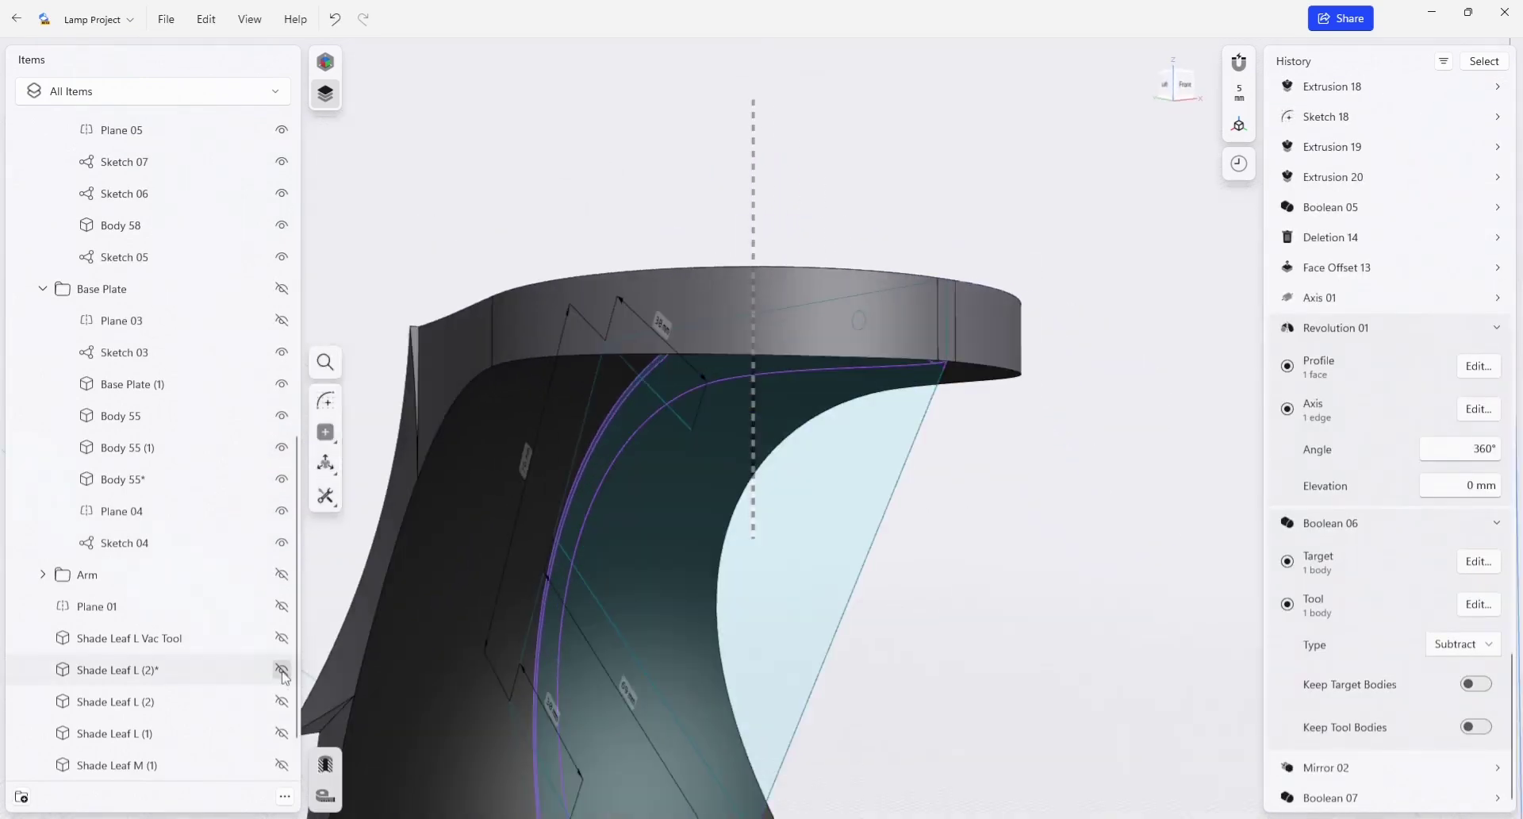
left_click(281, 701)
left_click(281, 701)
left_click(282, 733)
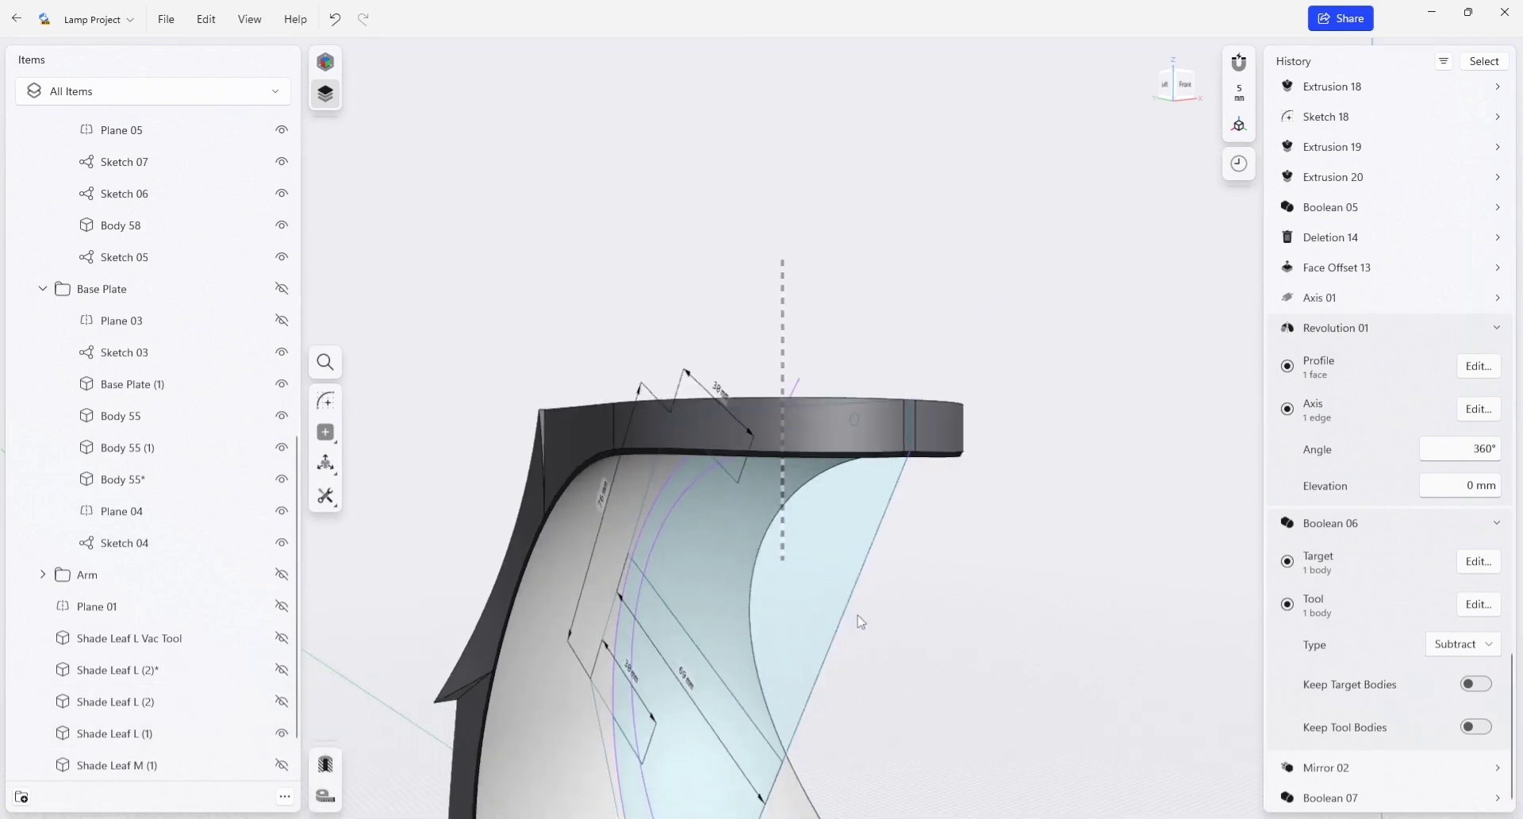
mouse_move(776, 598)
right_mouse_down()
mouse_move(871, 567)
mouse_move(826, 542)
right_mouse_up()
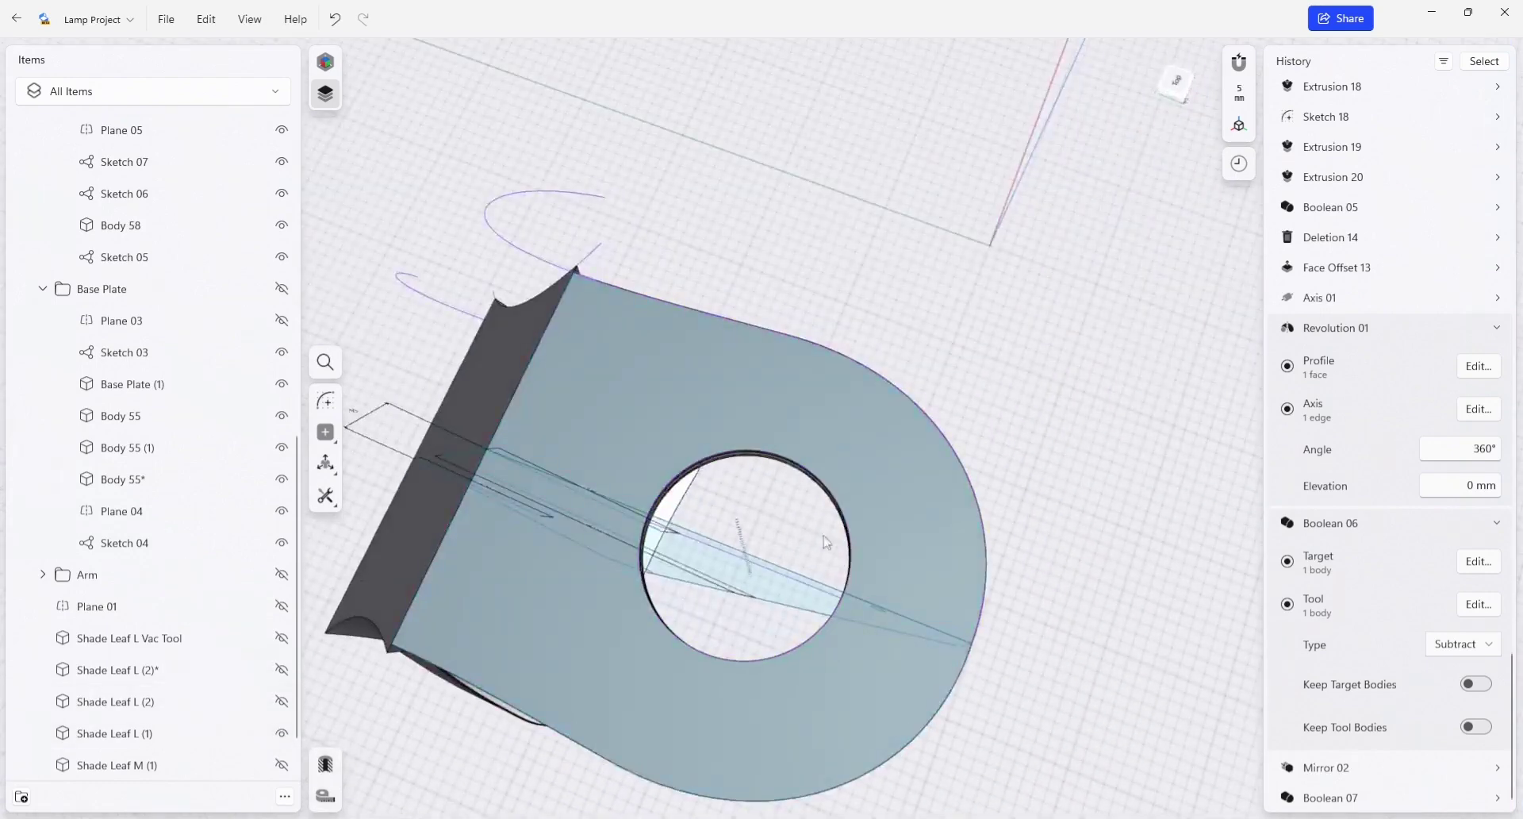
mouse_move(879, 635)
right_mouse_down()
mouse_move(836, 659)
mouse_move(788, 601)
mouse_move(873, 595)
mouse_move(849, 476)
mouse_move(887, 444)
right_mouse_up()
left_click(886, 444)
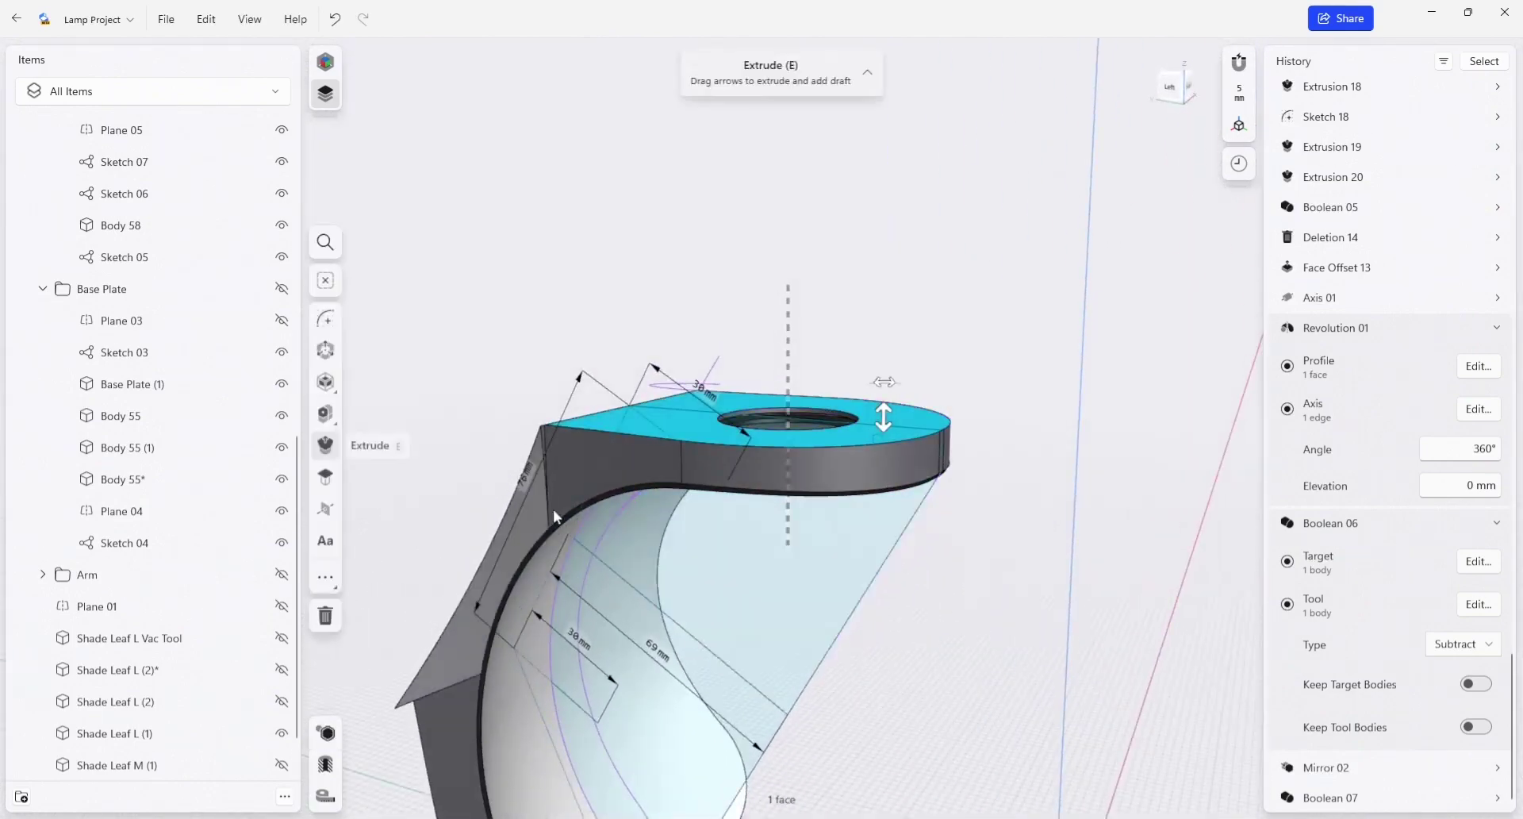
mouse_move(554, 508)
right_mouse_down()
mouse_move(476, 499)
mouse_move(710, 377)
right_mouse_up()
left_click(476, 499)
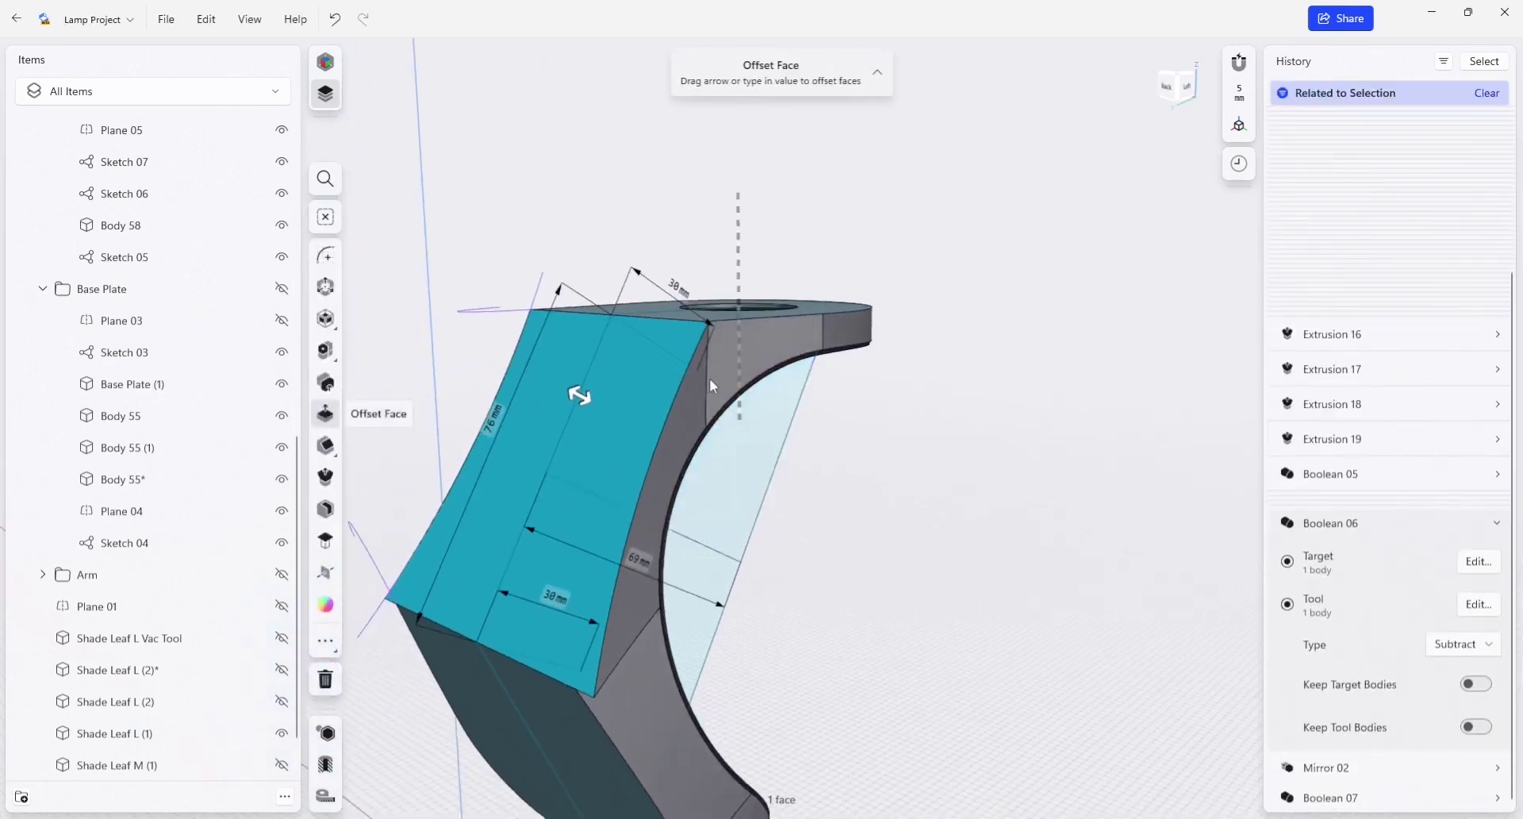
mouse_move(749, 670)
right_mouse_down()
mouse_move(825, 631)
mouse_move(886, 665)
mouse_move(792, 645)
mouse_move(867, 696)
mouse_move(1024, 669)
mouse_move(916, 652)
right_mouse_up()
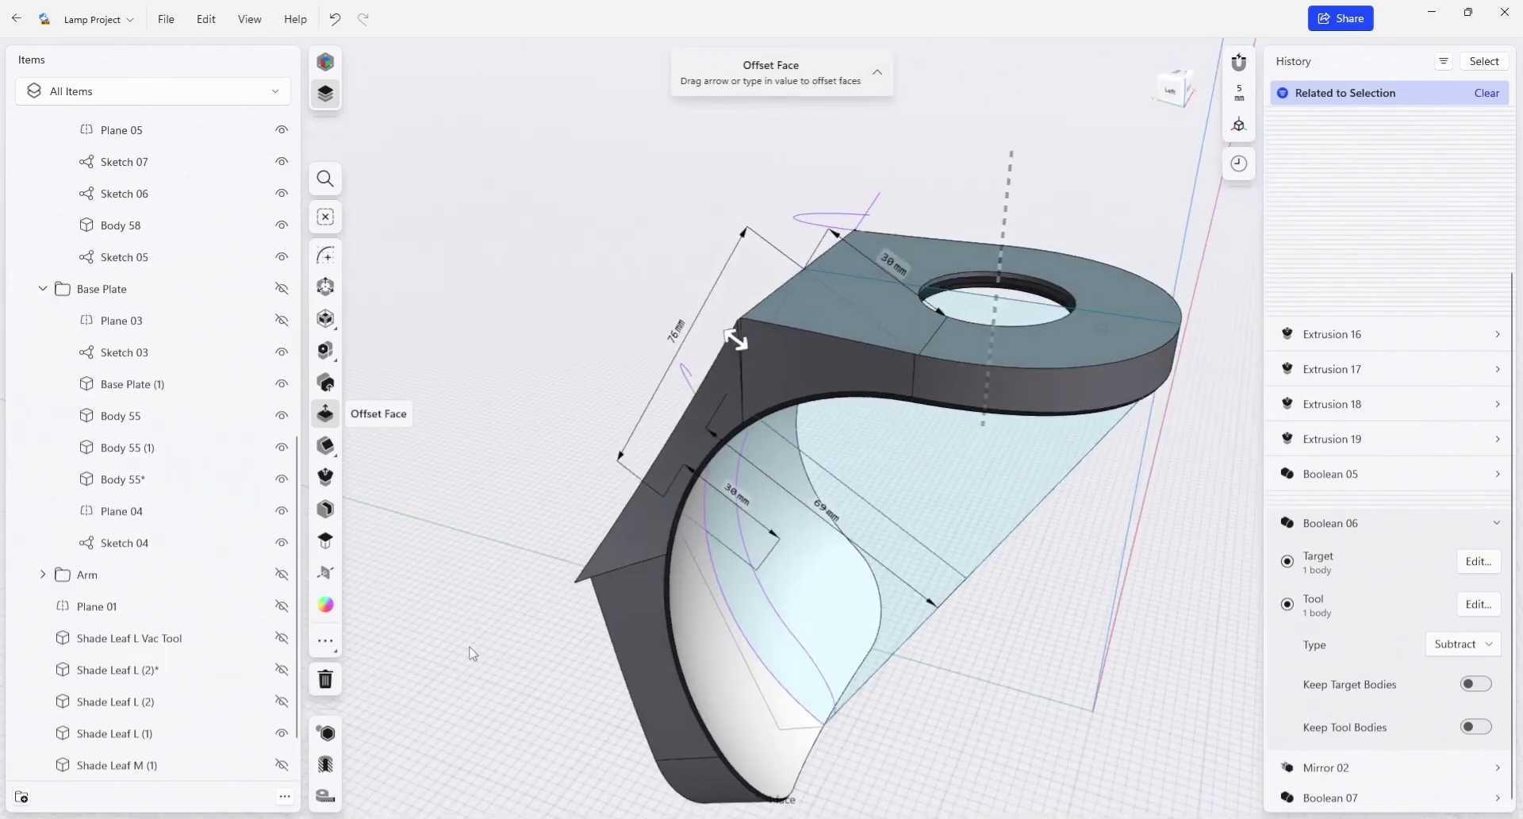
right_click_drag(822, 646, 848, 652)
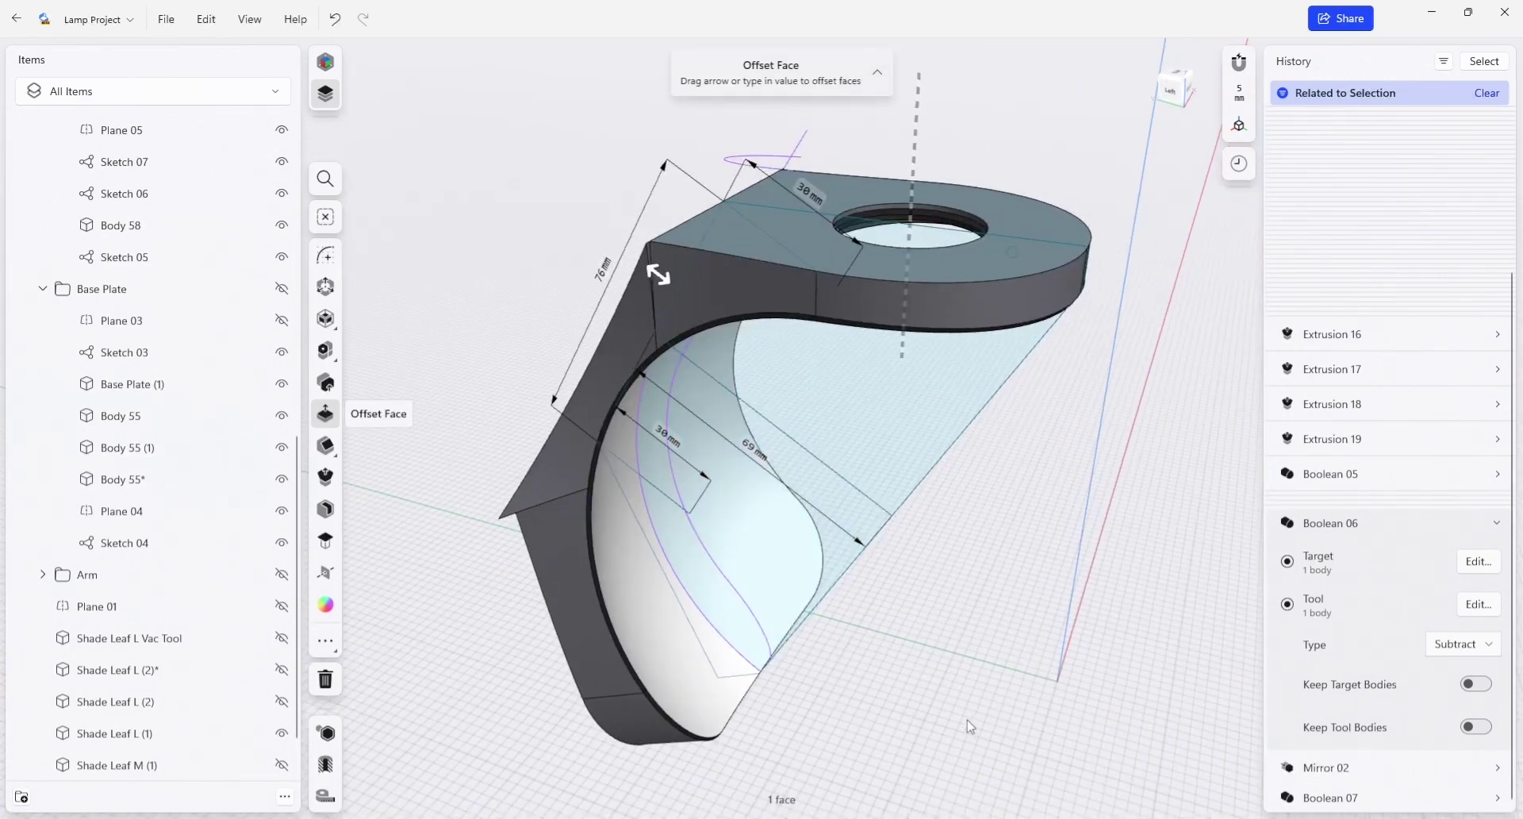
mouse_move(967, 724)
right_mouse_down()
mouse_move(976, 646)
mouse_move(993, 678)
mouse_move(914, 686)
mouse_move(967, 694)
mouse_move(938, 666)
mouse_move(986, 643)
mouse_move(952, 675)
mouse_move(822, 583)
mouse_move(847, 581)
right_mouse_up()
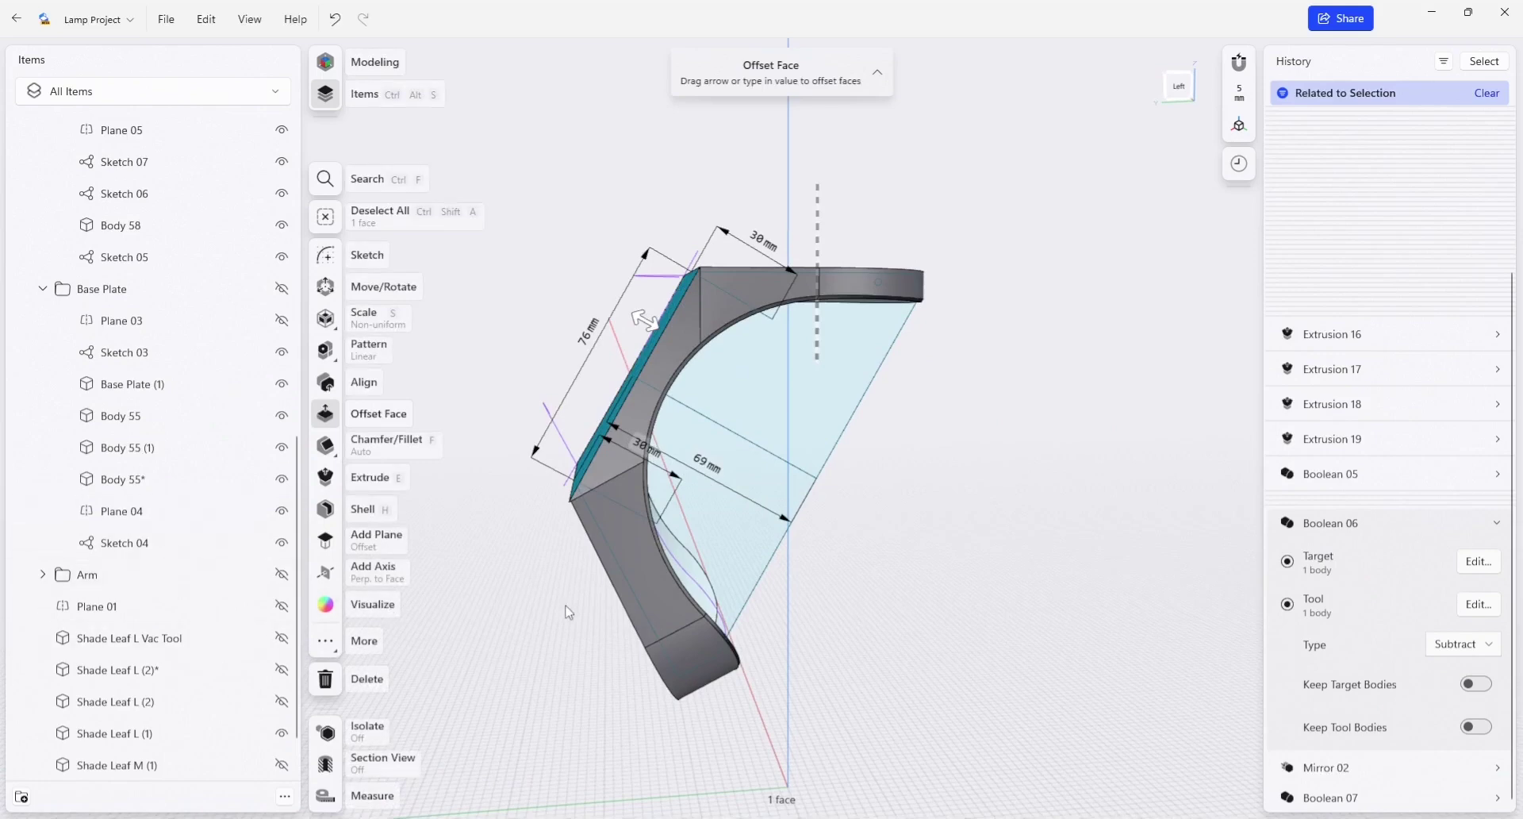
right_click_drag(567, 612, 646, 325)
Rename the new Folder 18 to 'Shade Leaf'.
left_click(651, 321)
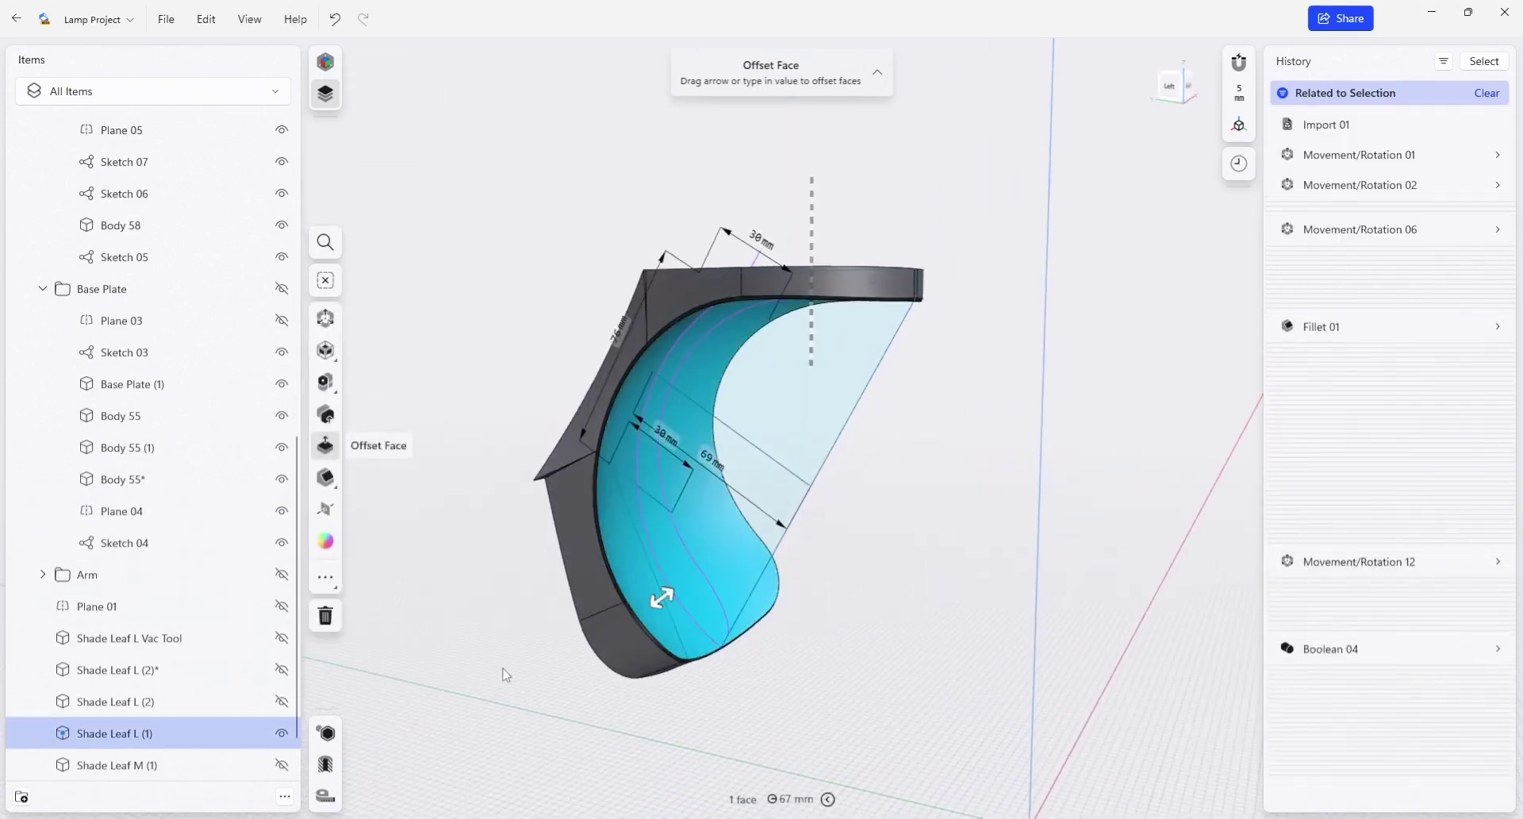
scroll(231, 669, "up", 1)
right_click_drag(952, 613, 974, 618)
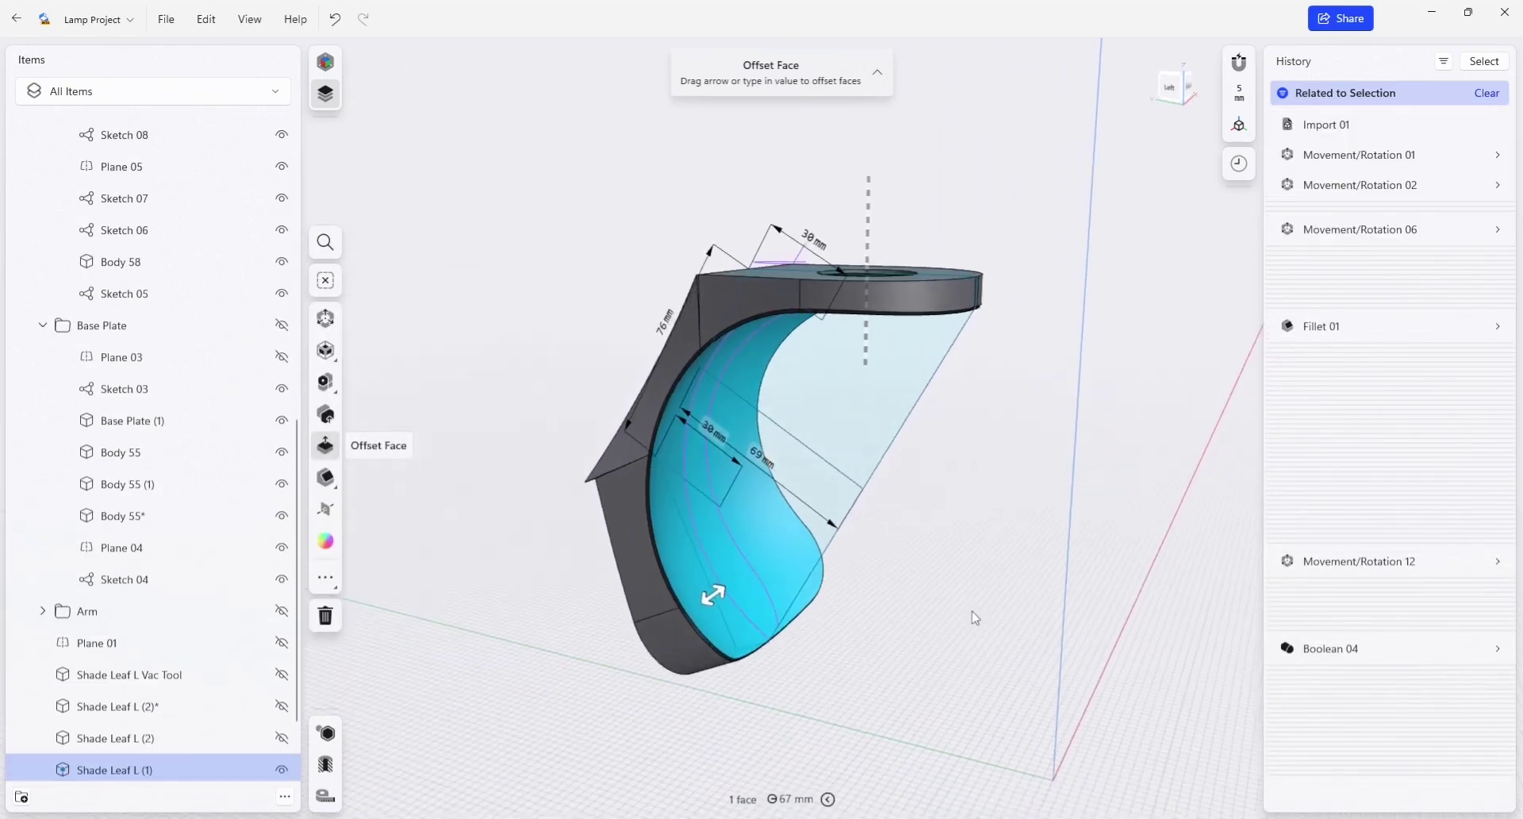
scroll(204, 724, "up", 10)
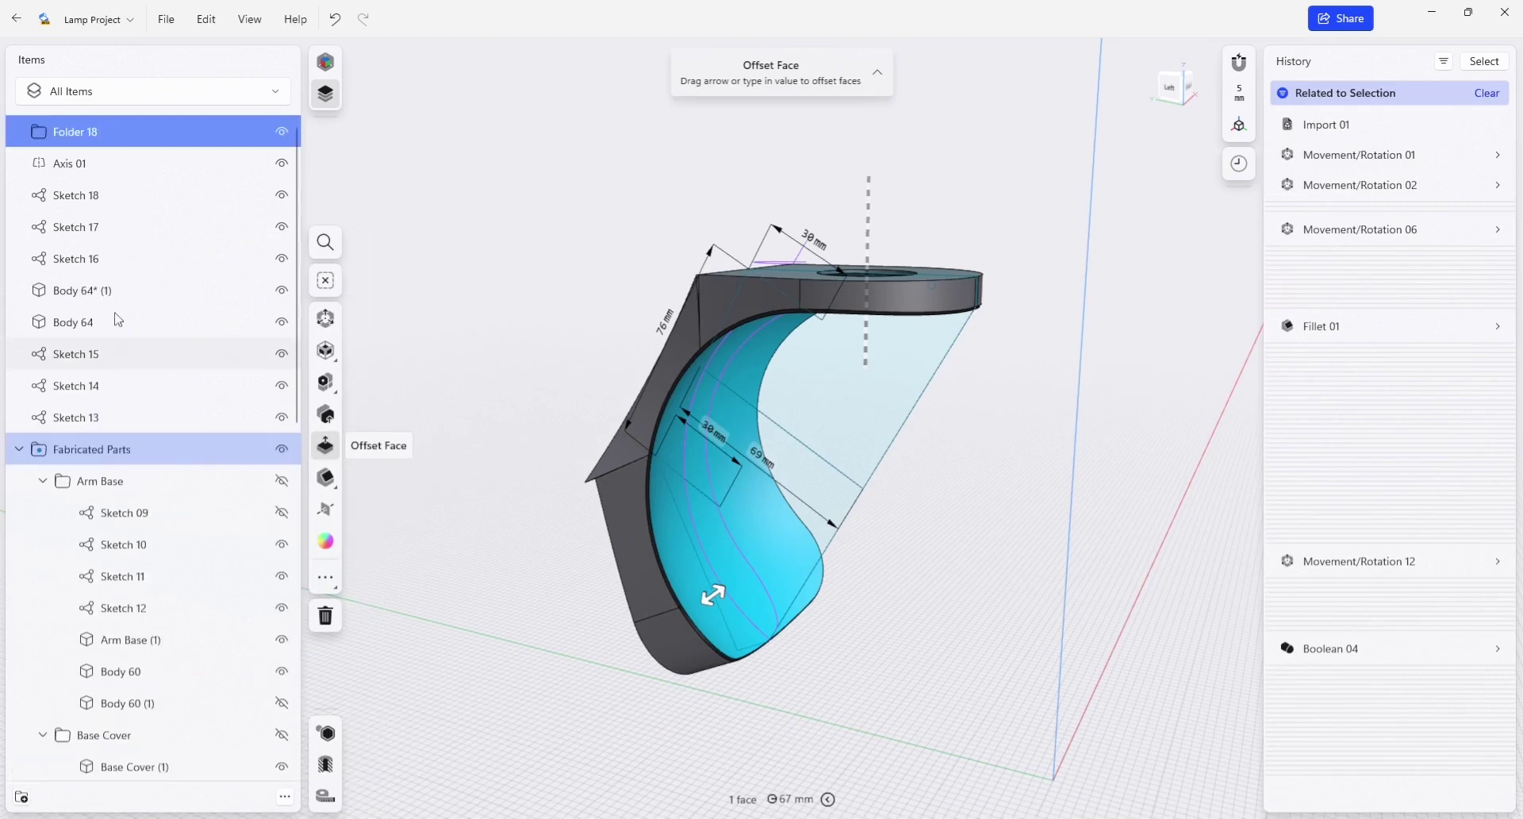
double_click(98, 131)
type("Shade Leaf")
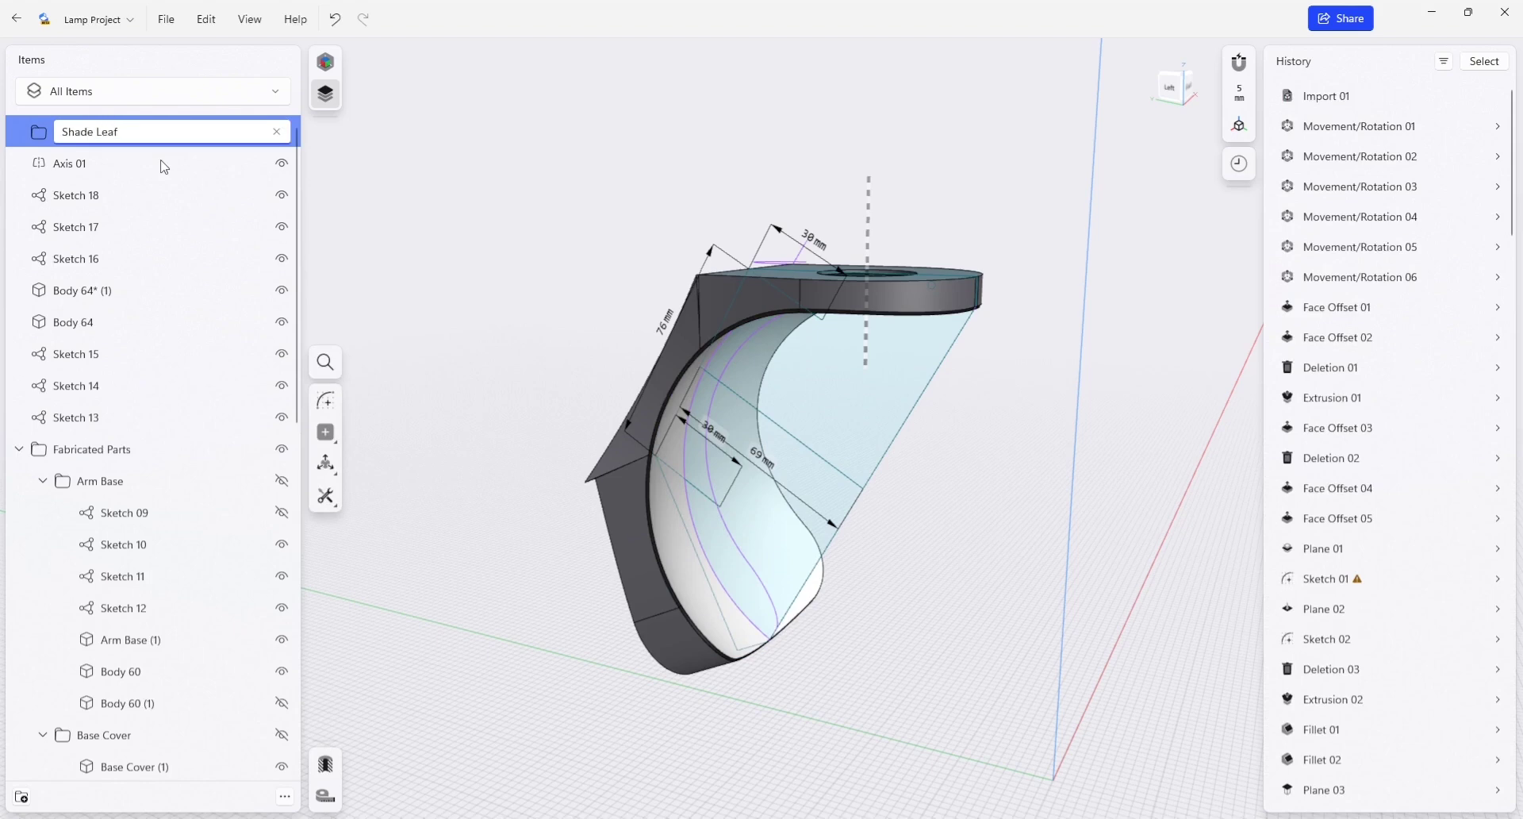
key("Return")
Move Axis 01, Sketches 13–18, Body 64 and Body 64* (1) into Shade Leaf, then nest it in Fabricated Parts.
left_click(97, 160)
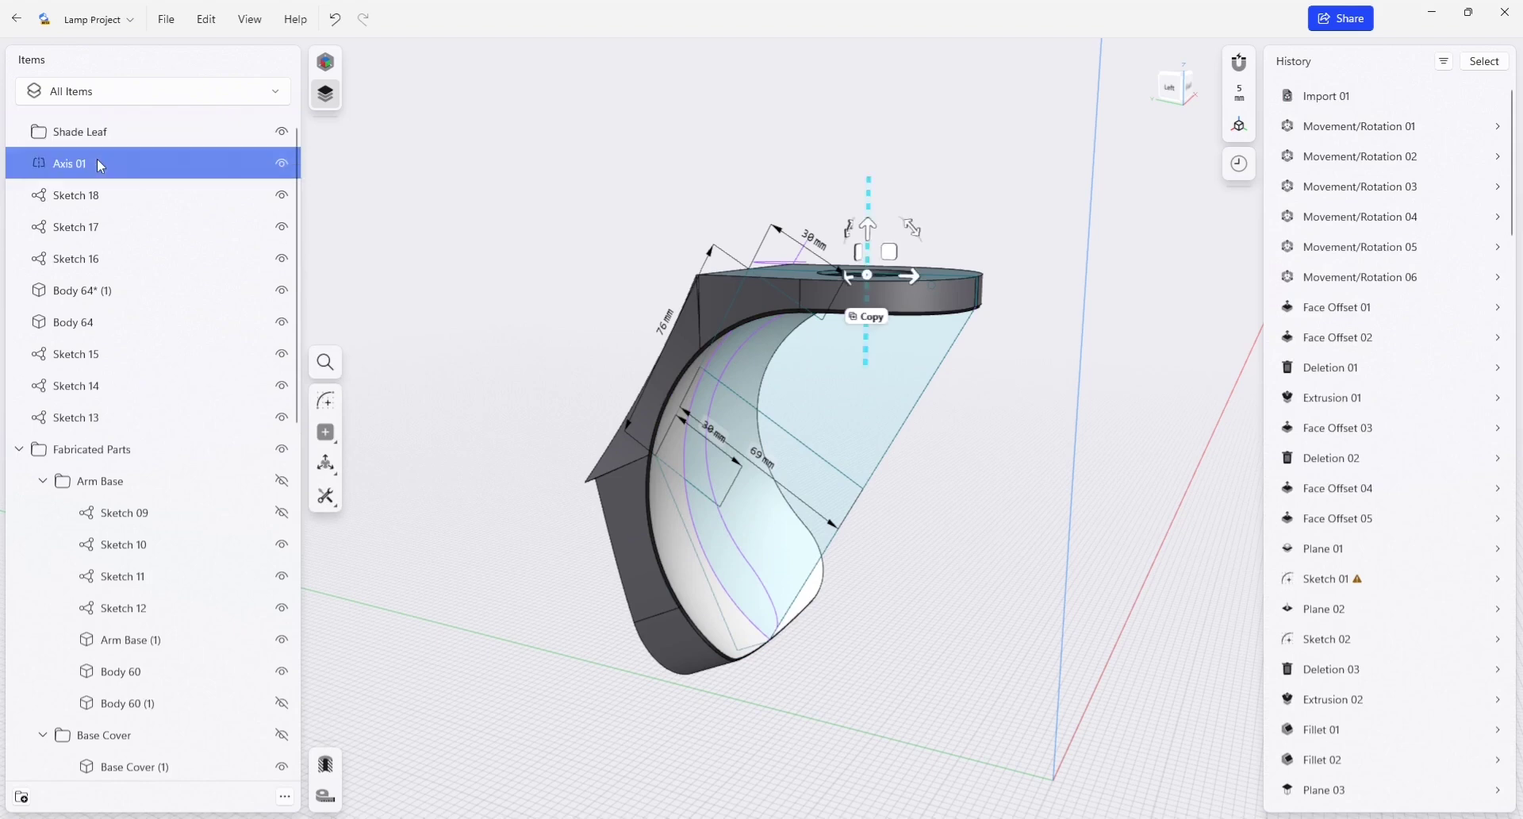
left_click(83, 195, "ctrl")
left_click(85, 223, "ctrl")
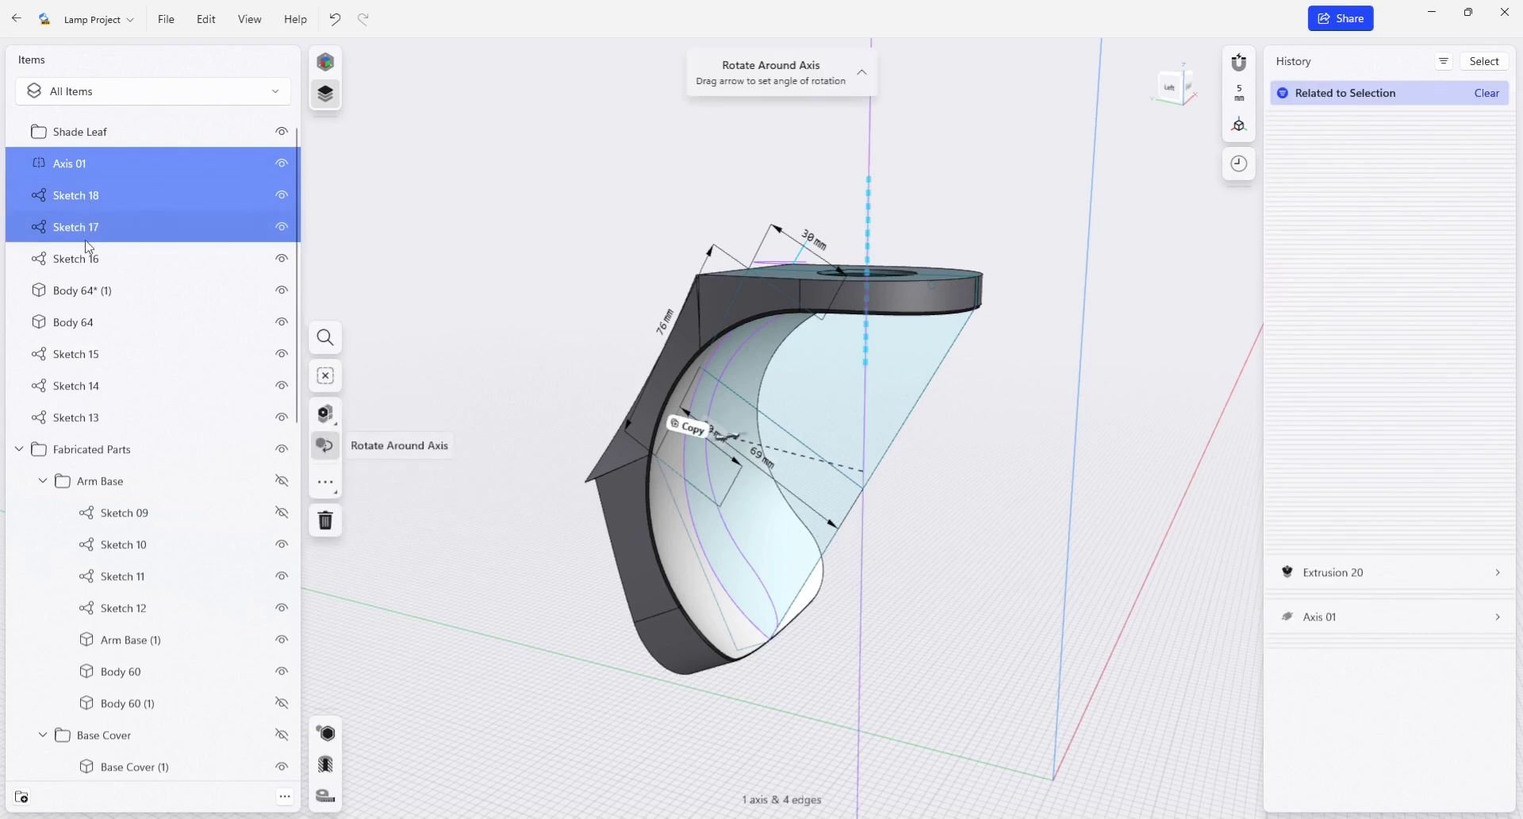
left_click(93, 262, "ctrl")
left_click(96, 293, "ctrl")
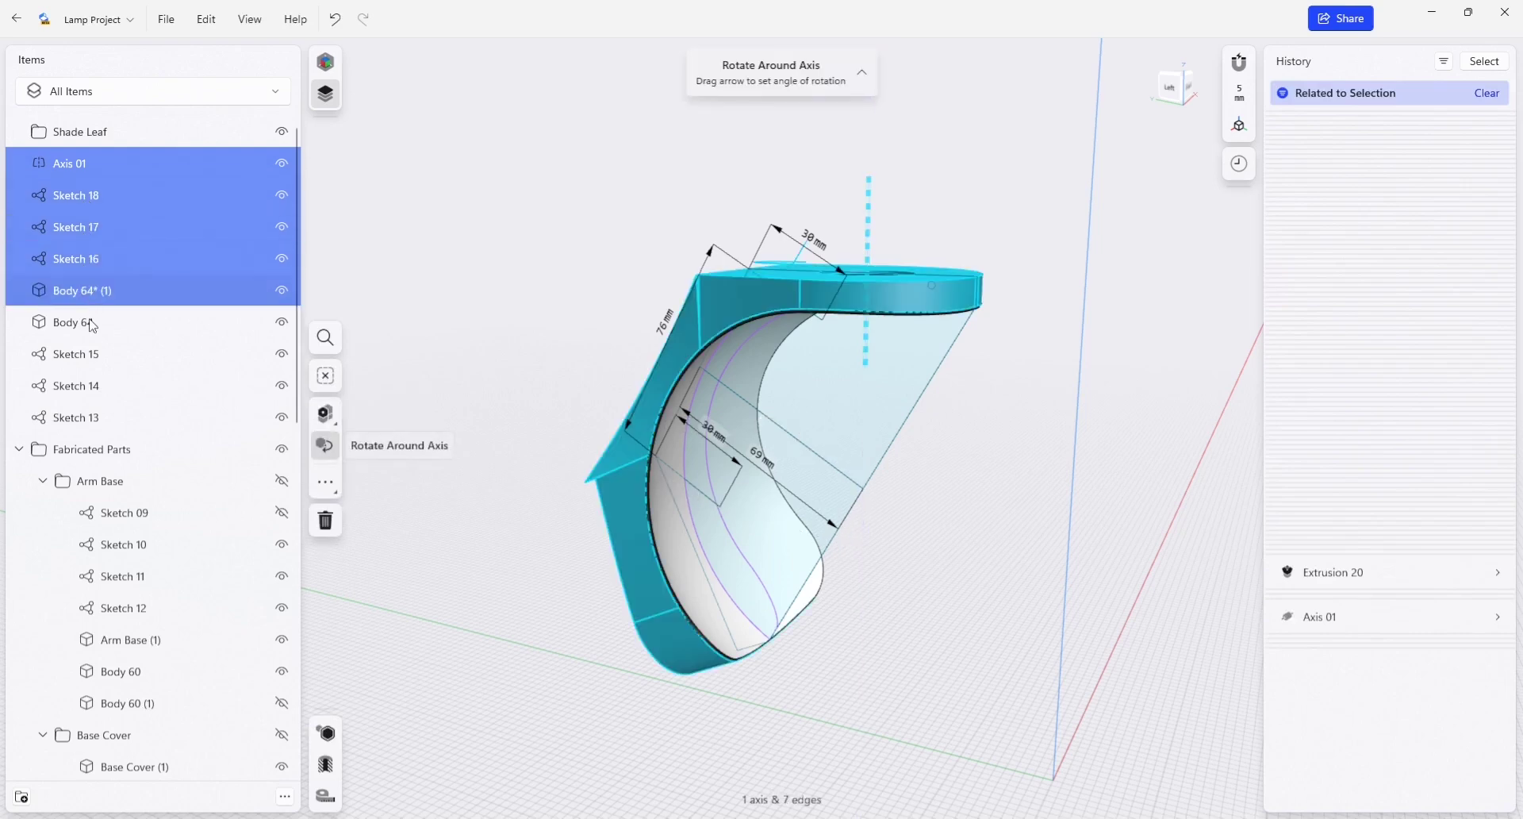
left_click(86, 327, "ctrl")
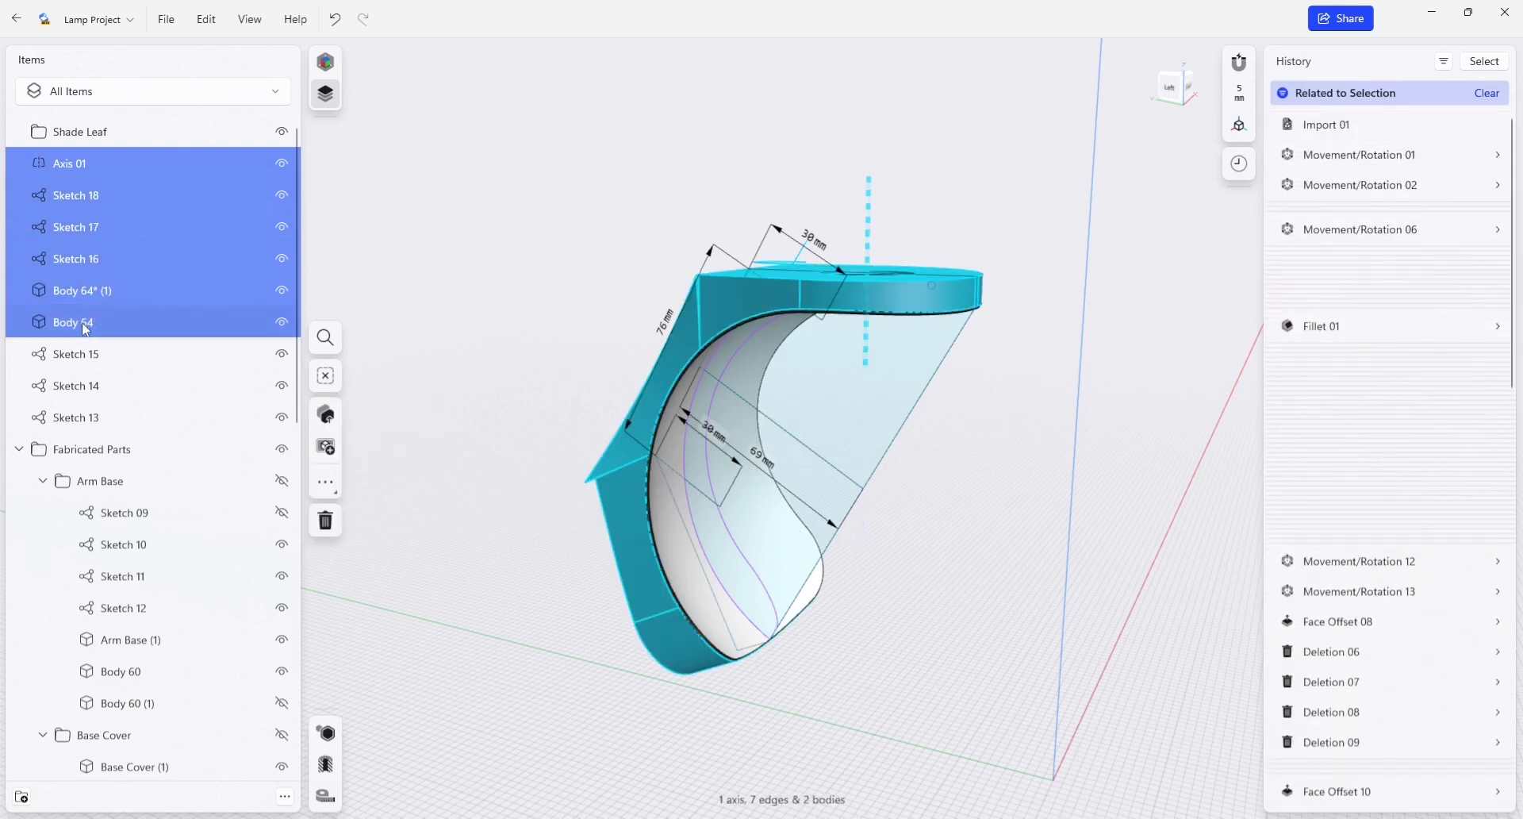
left_click(80, 362, "ctrl")
left_click(82, 384, "ctrl")
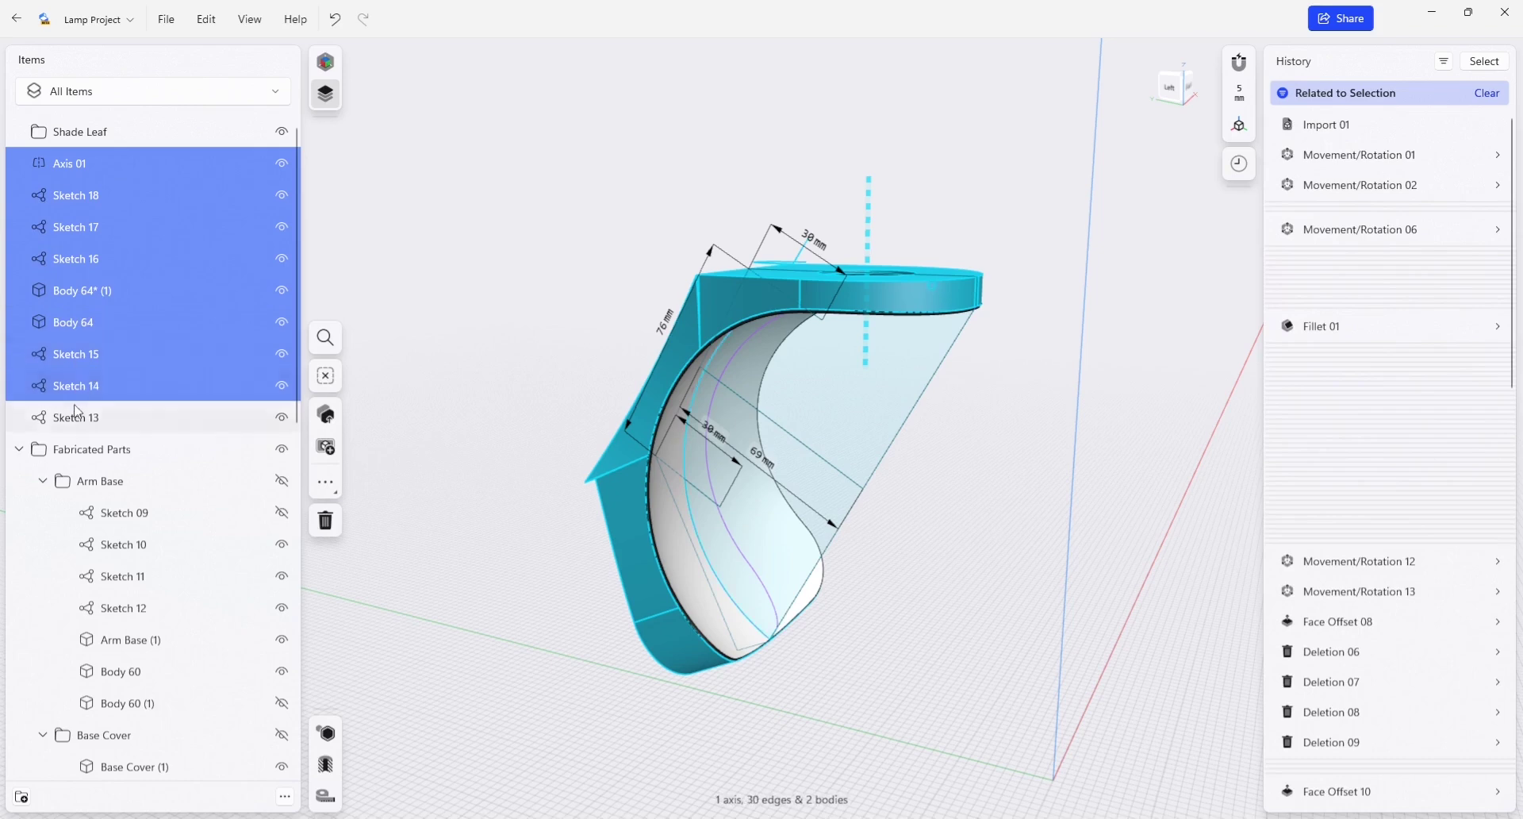
left_click(77, 421, "ctrl")
left_click_drag(99, 158, 106, 137)
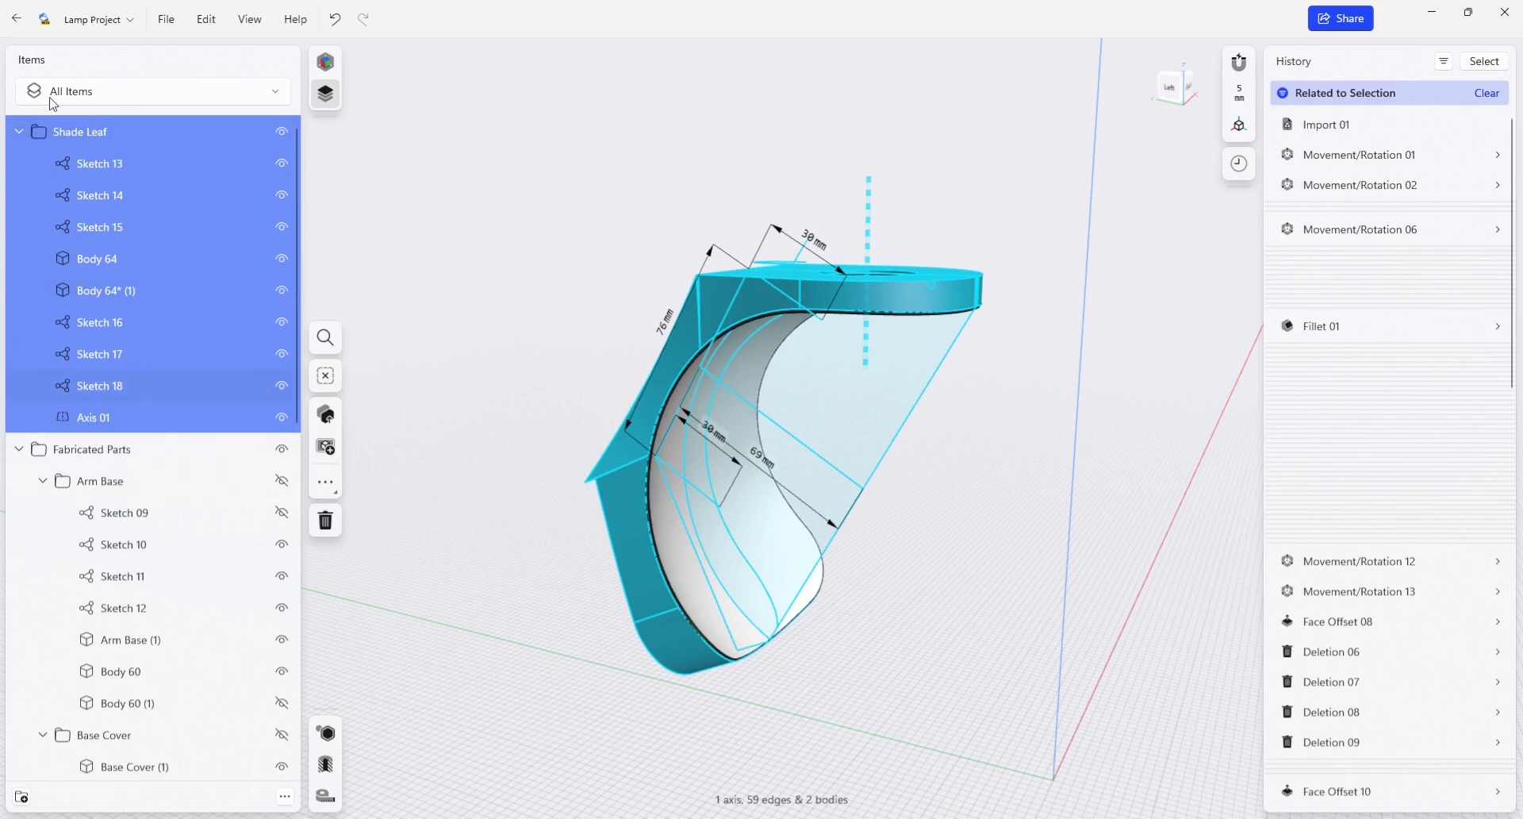
left_click_drag(109, 159, 107, 450)
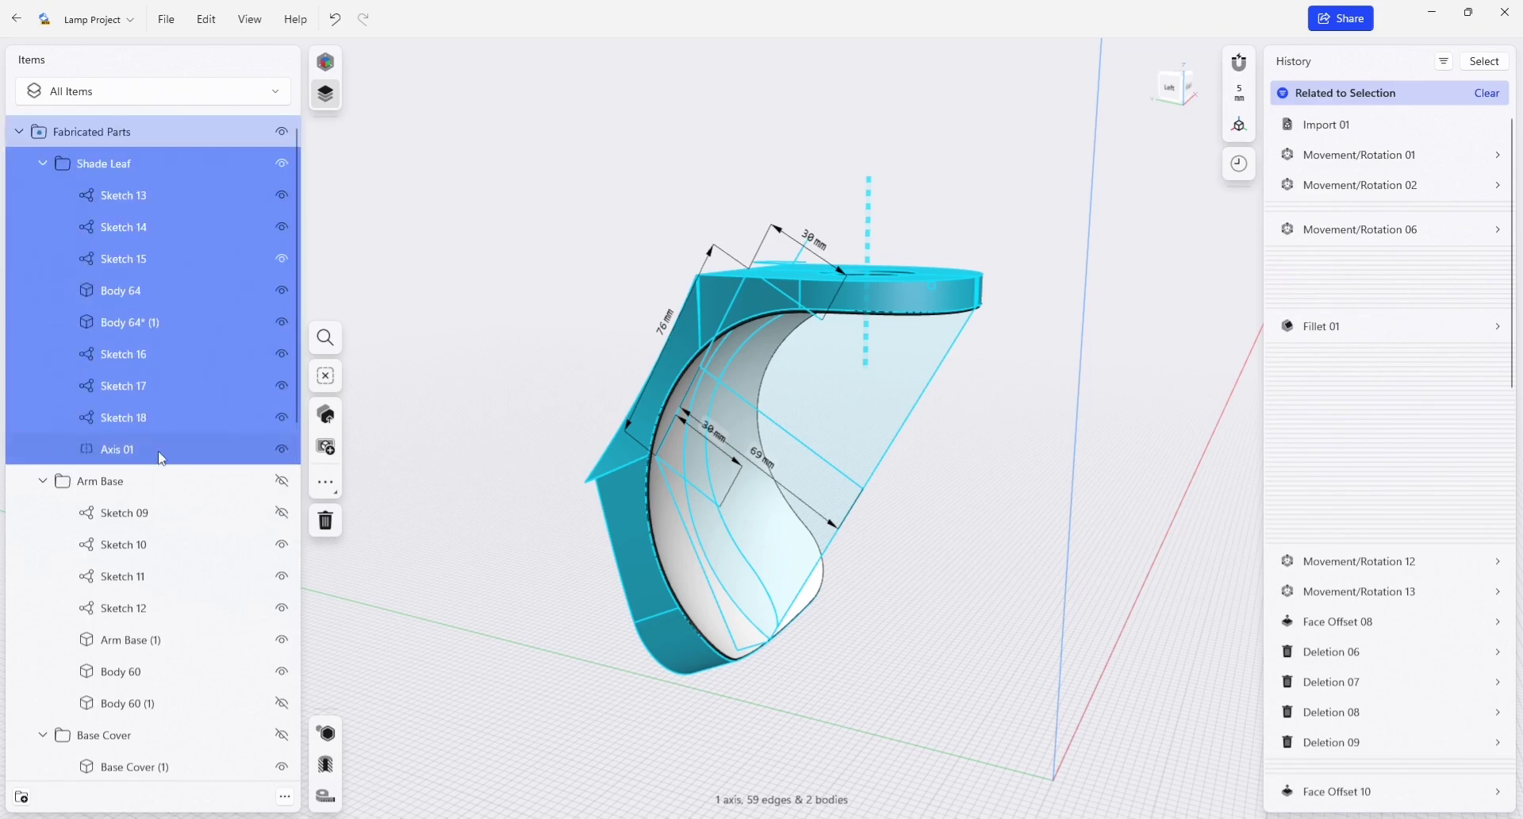
Move Shade Leaf L Vac Tool, L (2)*, L (2), L (1), M (1) and S (1) into Shade Leaf, then hide the folder.
scroll(144, 603, "down", 5)
scroll(144, 603, "down", 1)
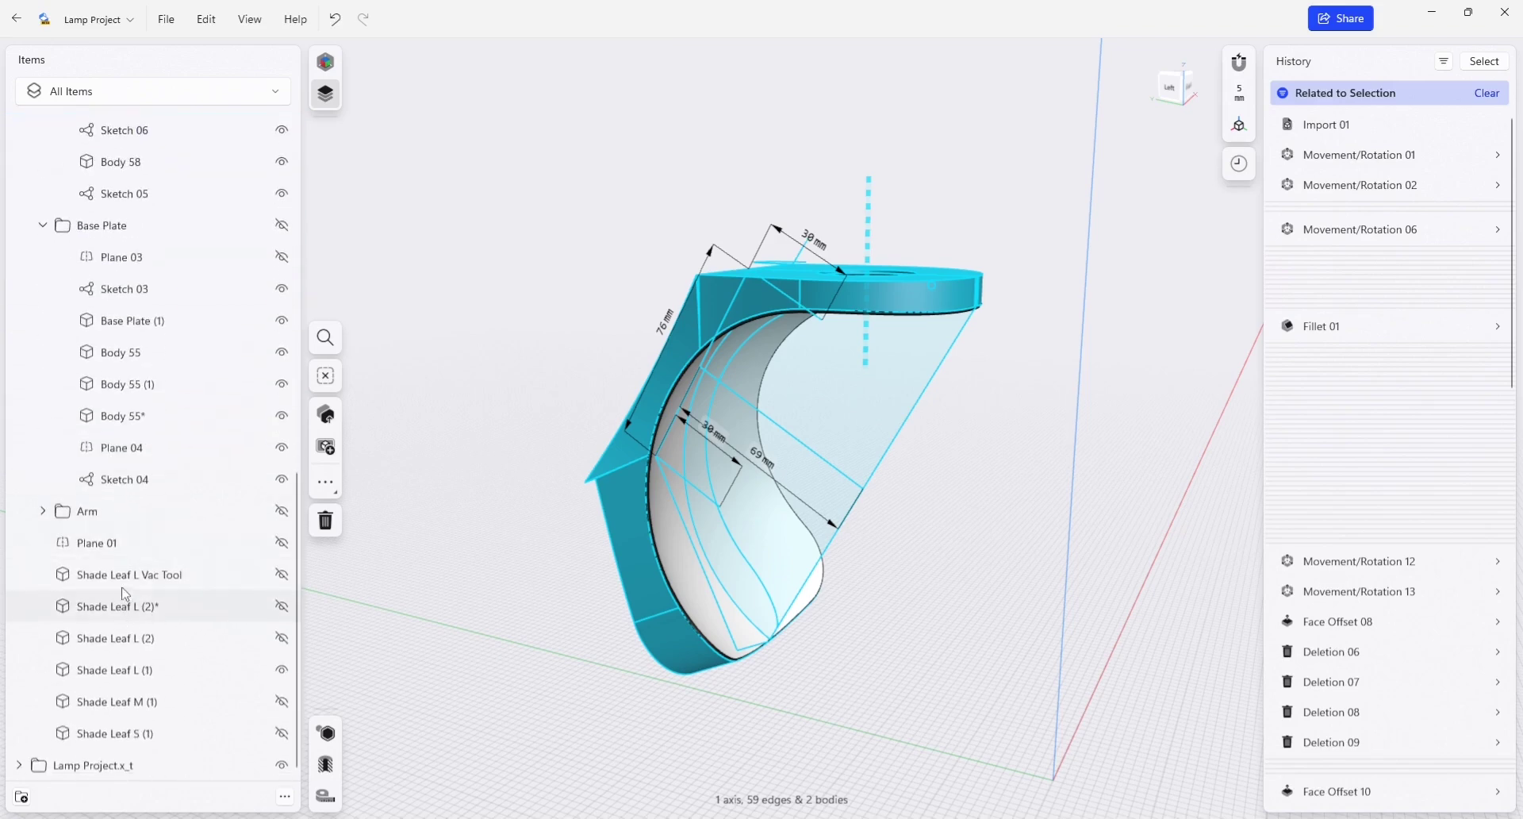
left_click(128, 573)
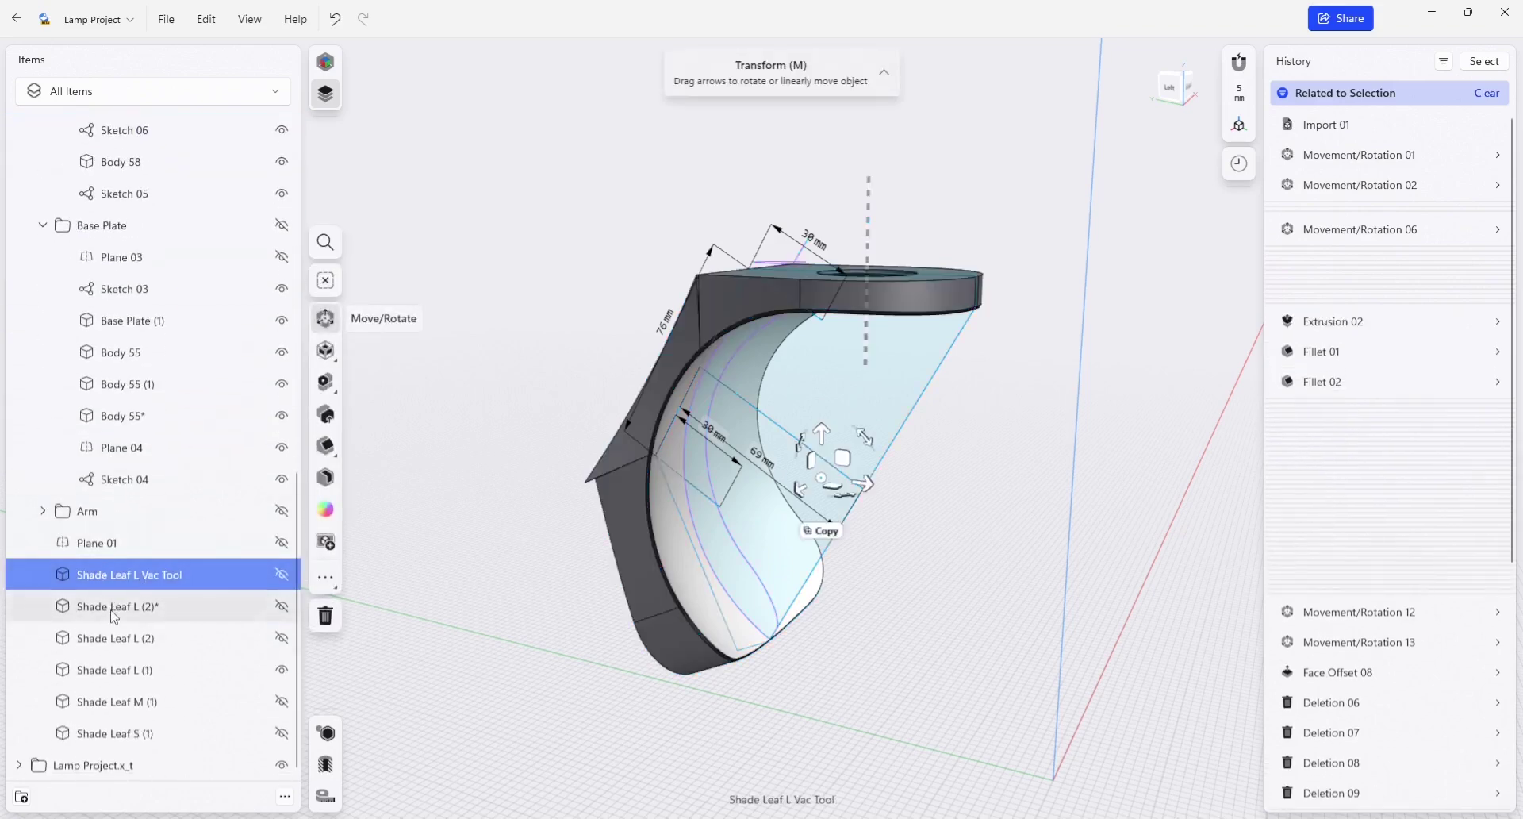
left_click(114, 611, "ctrl")
left_click(112, 637, "ctrl")
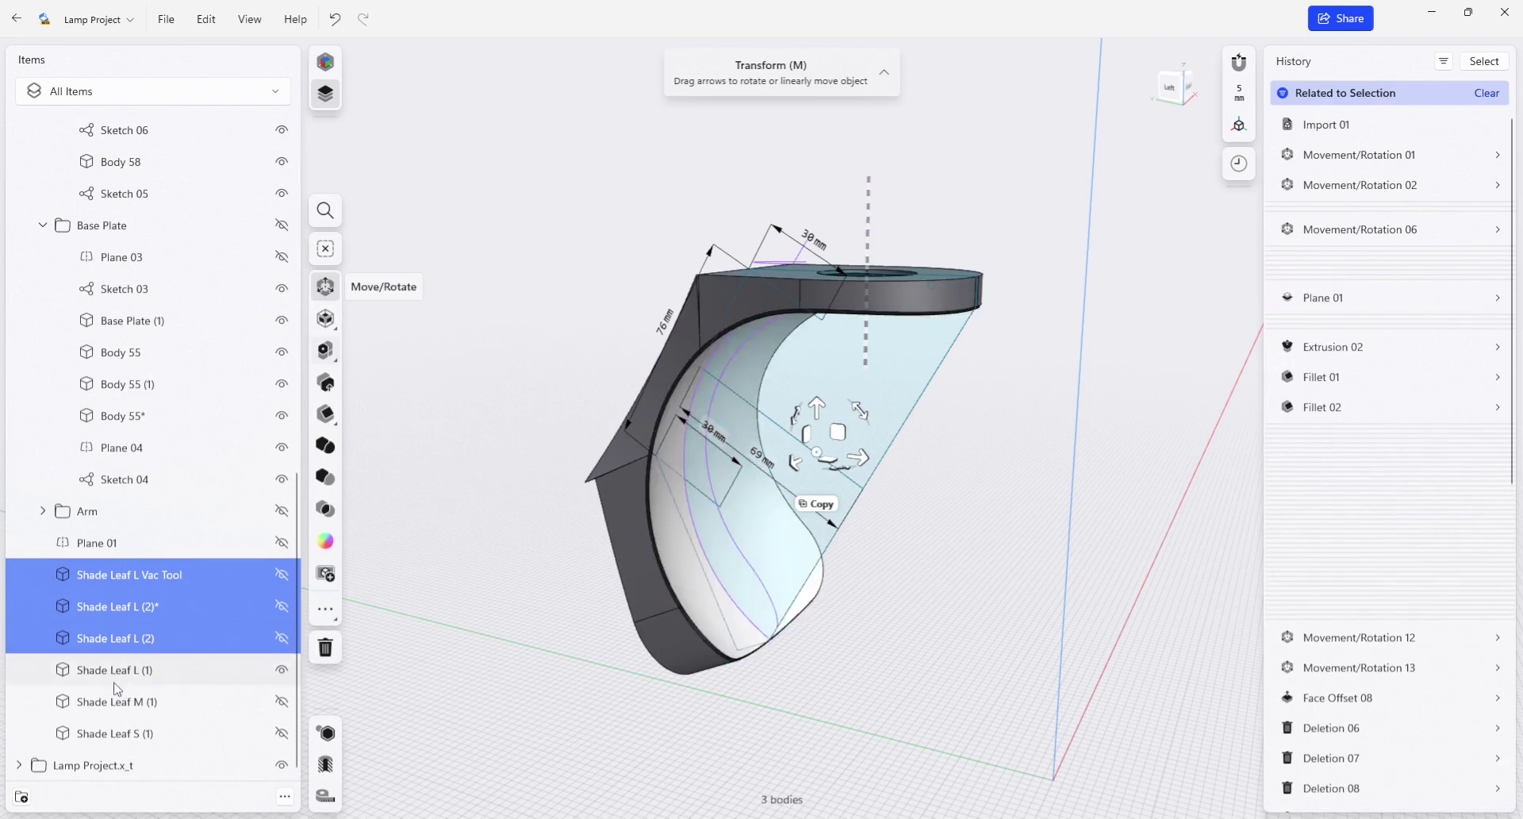
left_click(116, 676, "ctrl")
left_click(123, 707, "ctrl")
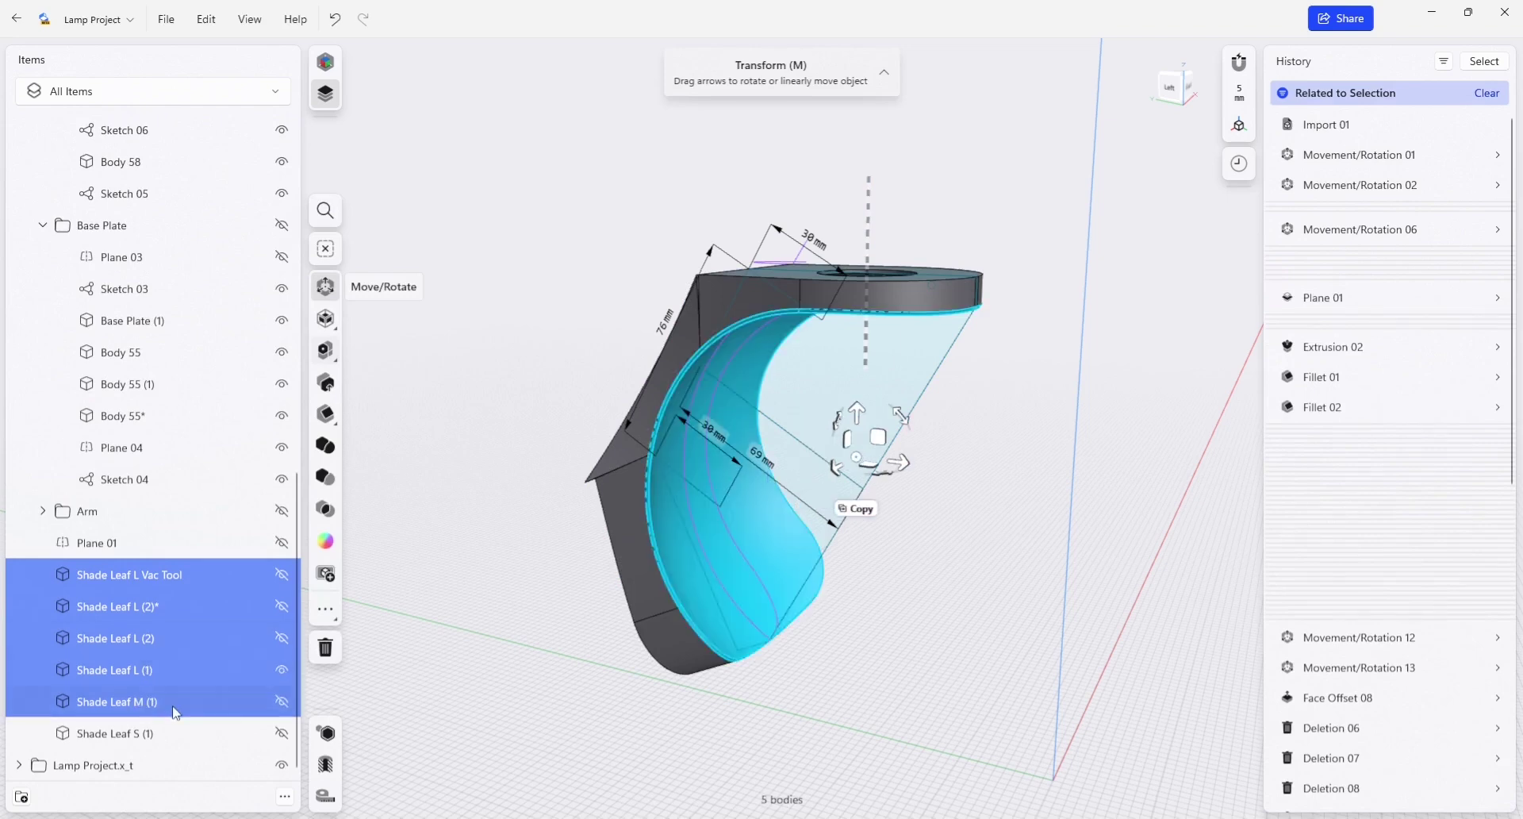
left_click(130, 738, "ctrl")
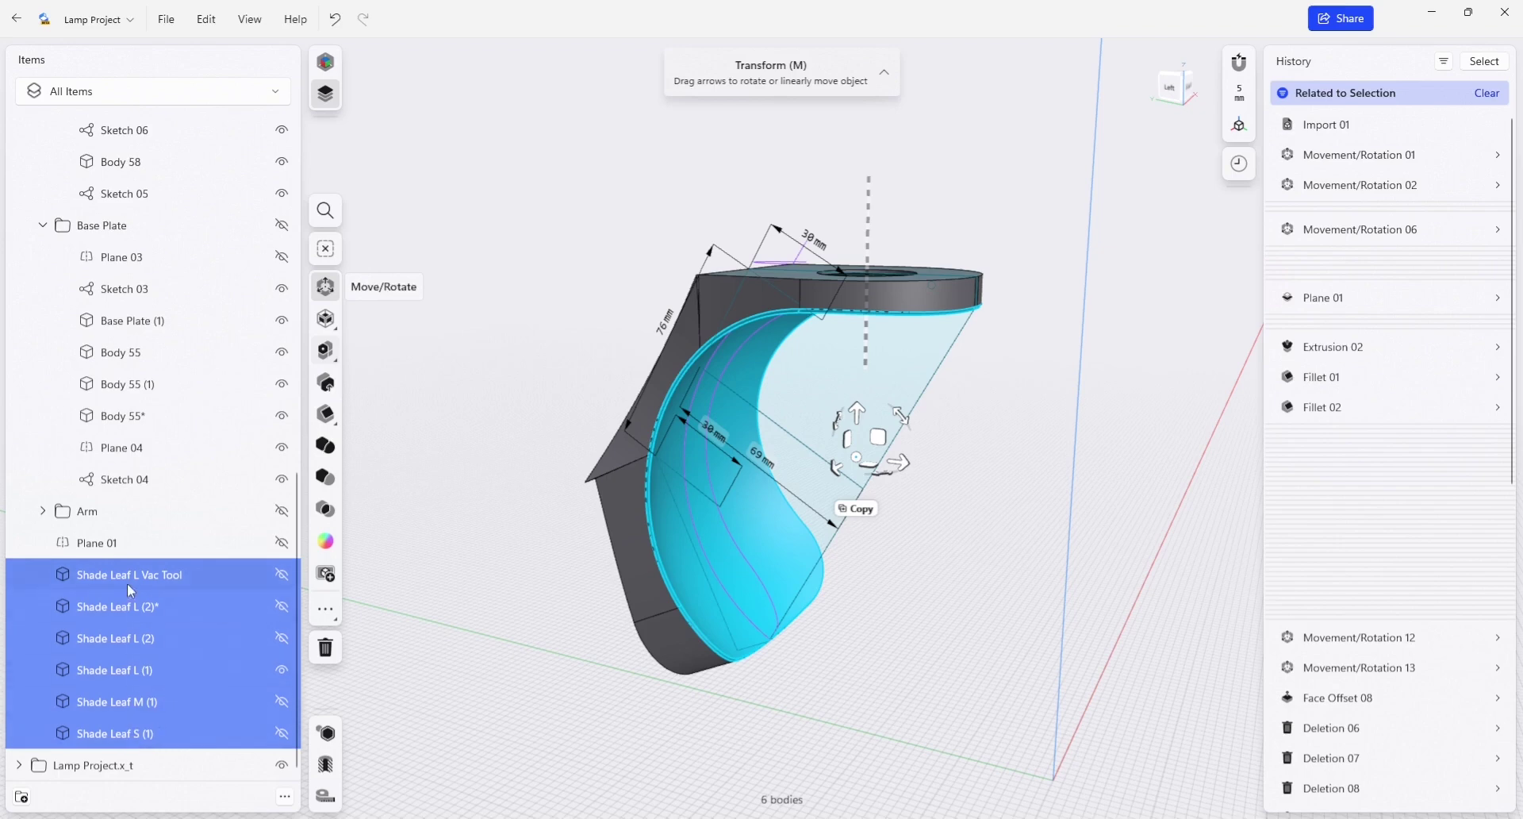
mouse_move(122, 576)
left_mouse_down()
mouse_move(150, 486)
mouse_move(123, 169)
left_mouse_up()
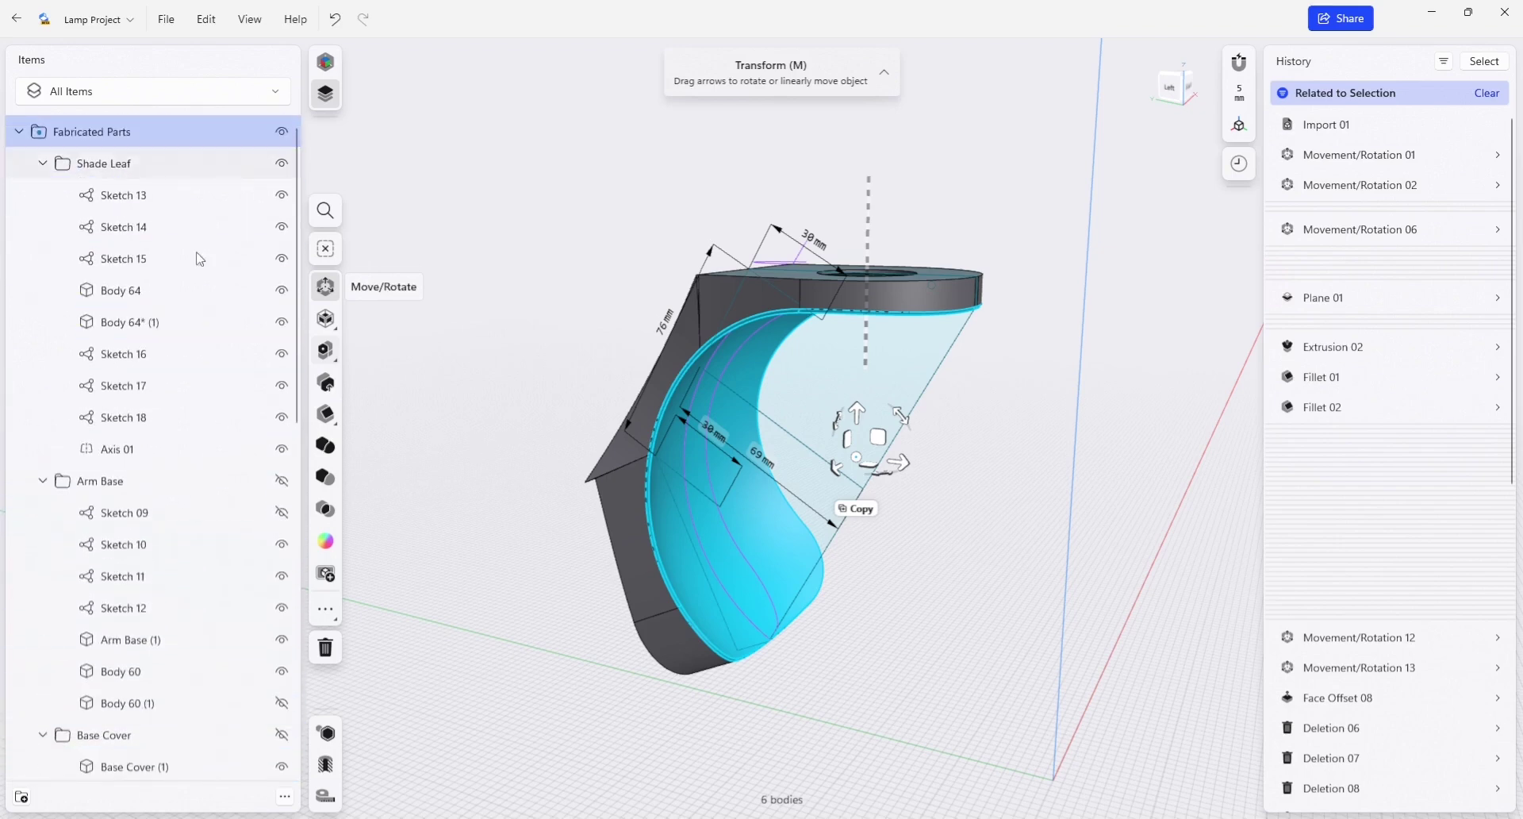
left_click(525, 177)
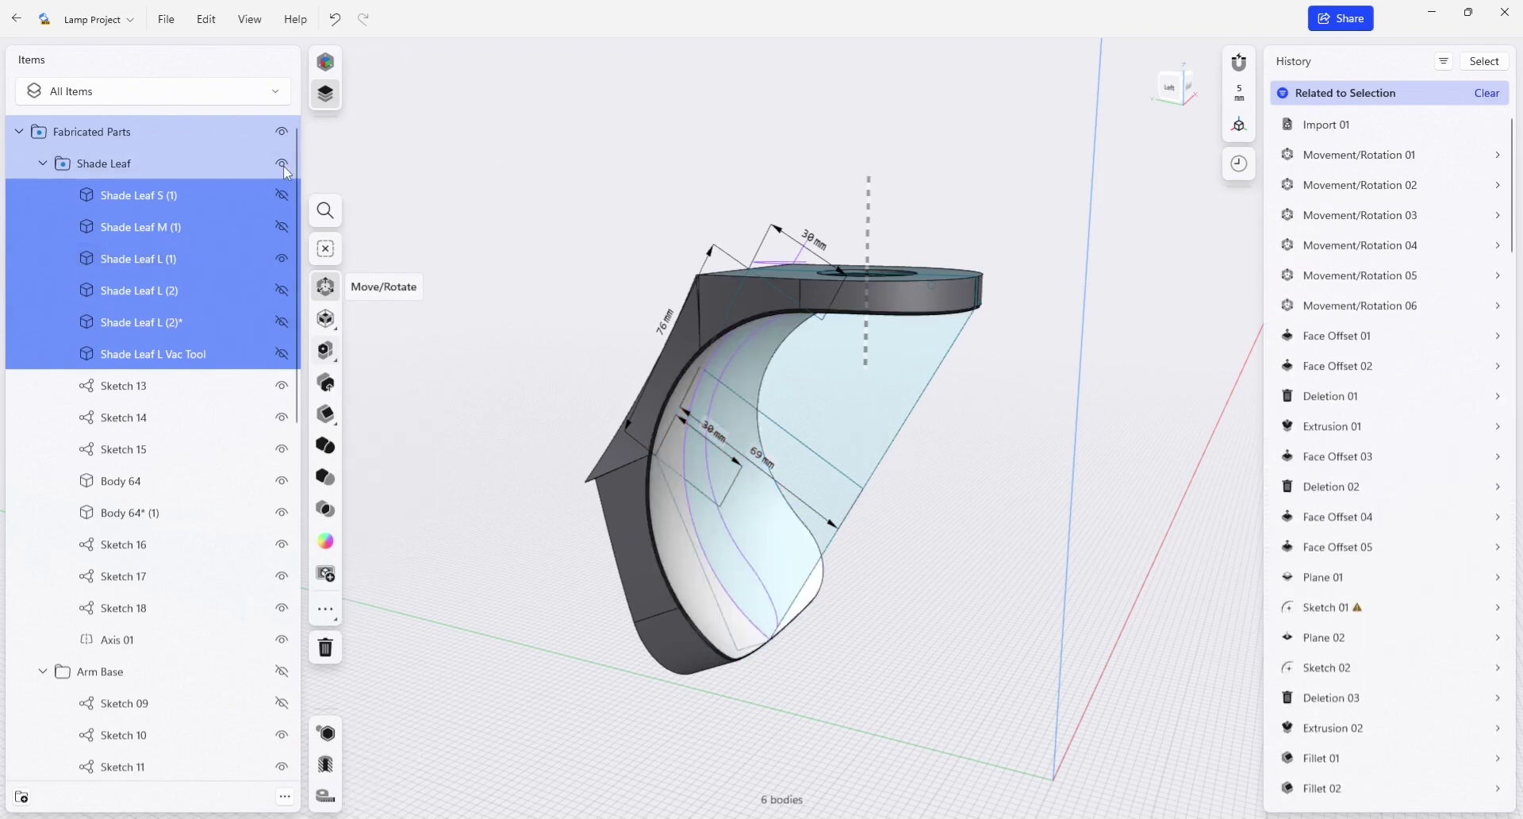